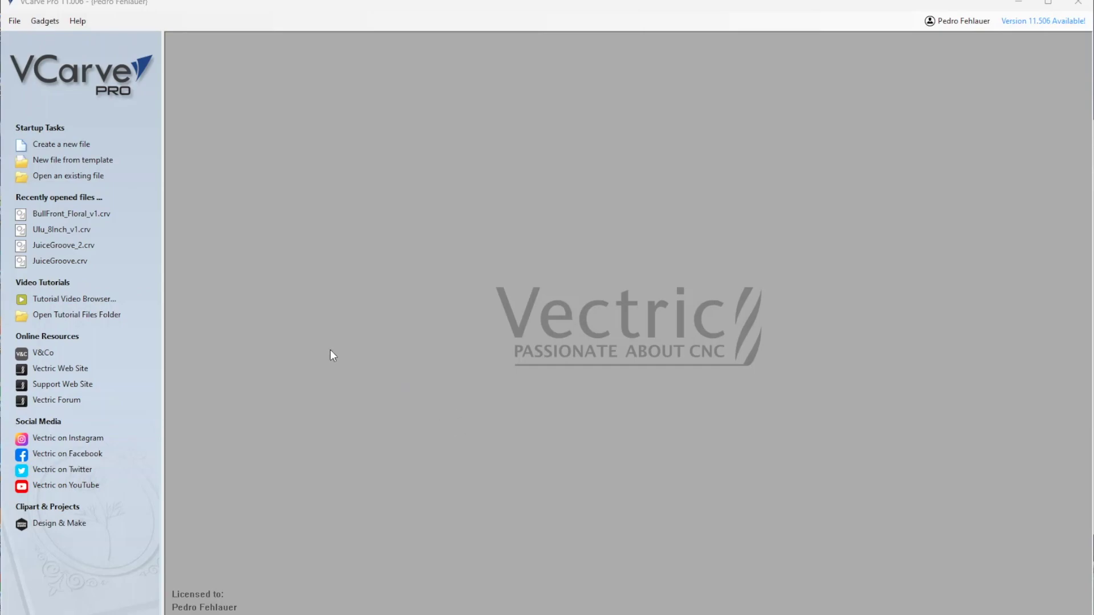
Create a new single-sided job measuring 100 by 70 mm with a thickness of 6 mm.
left_click(57, 145)
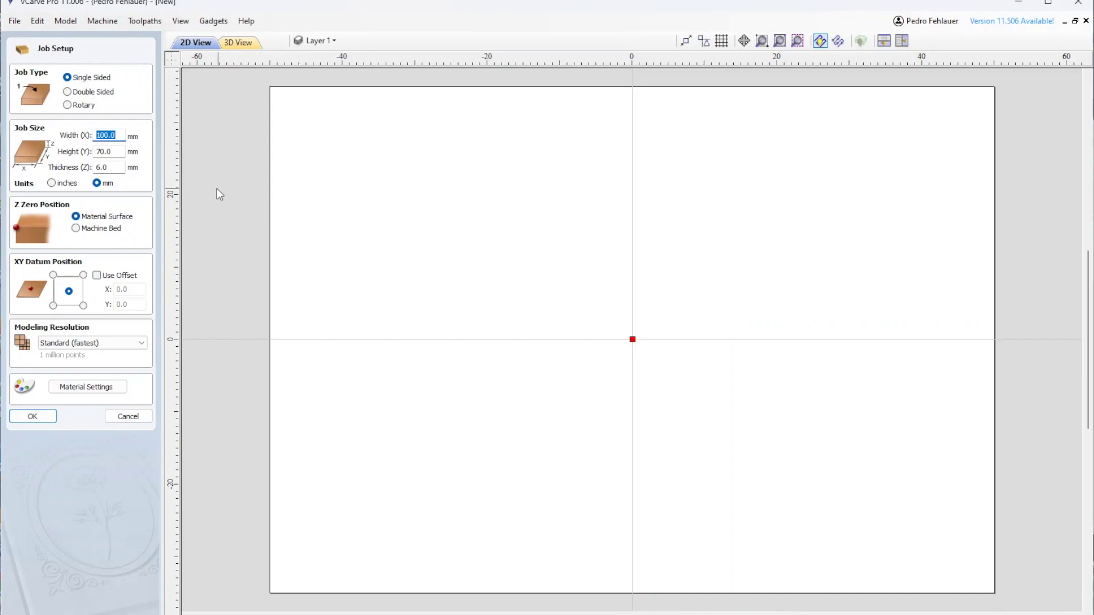
left_click(120, 135)
left_click(33, 415)
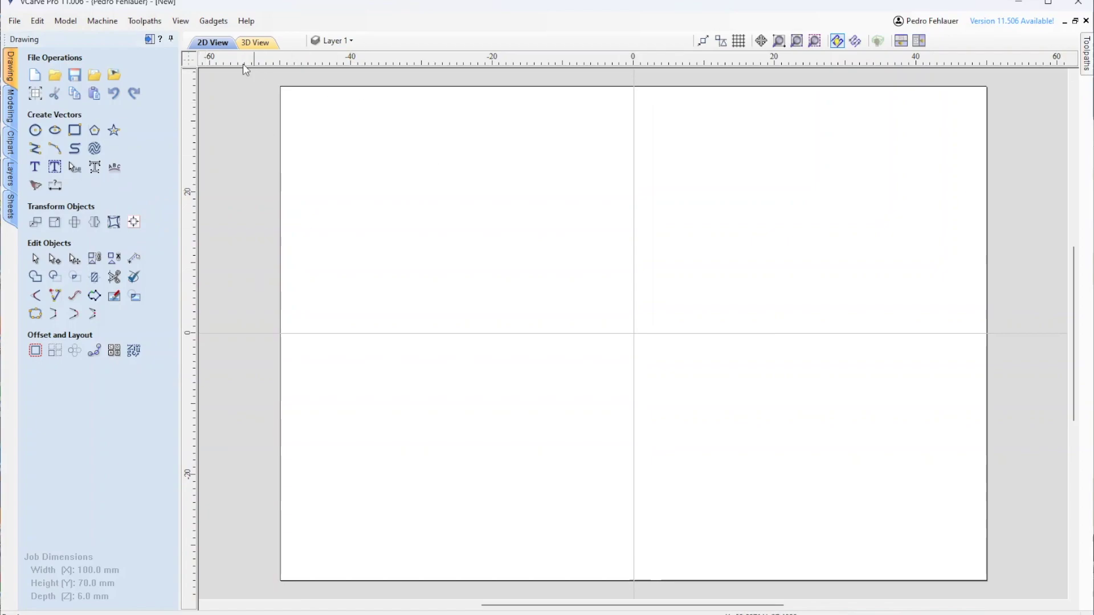
Import the dinosaur JPG from the Dino folder as a bitmap into the job.
left_click(114, 75)
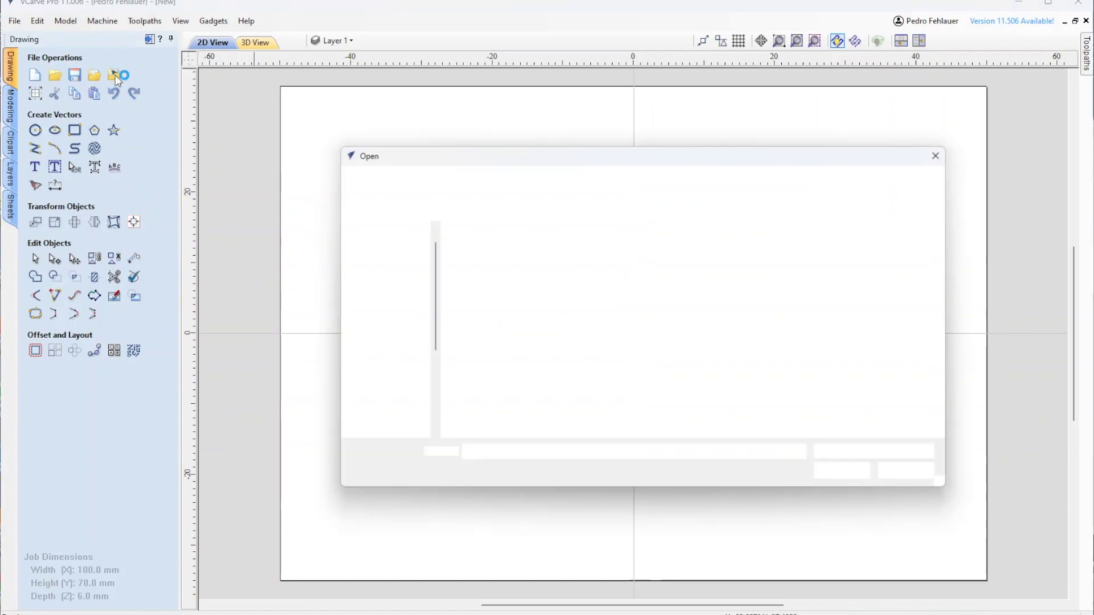
left_click(504, 288)
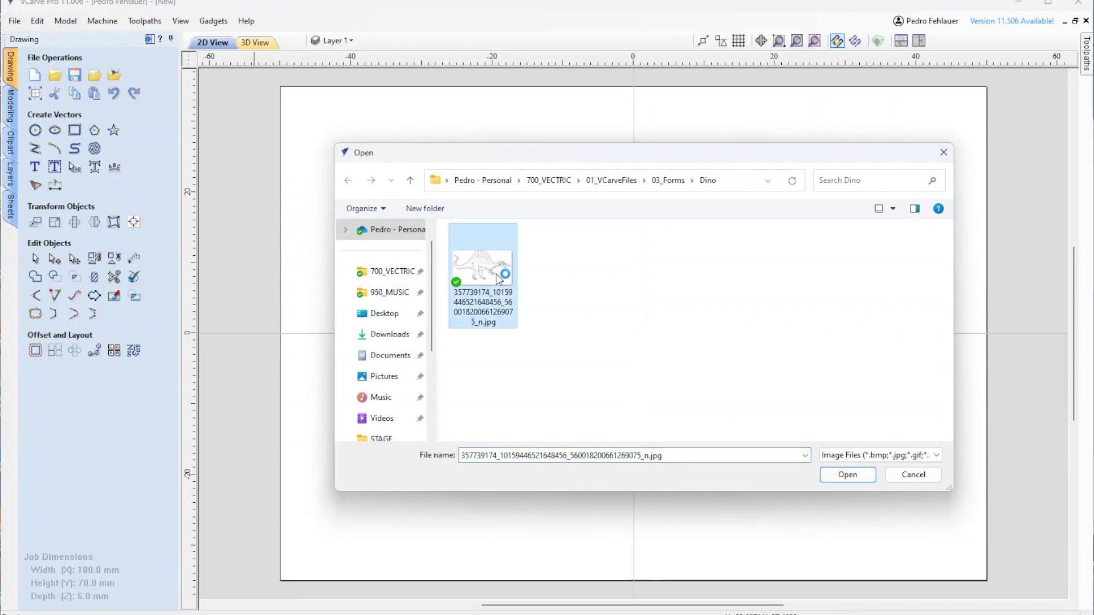
left_click(846, 473)
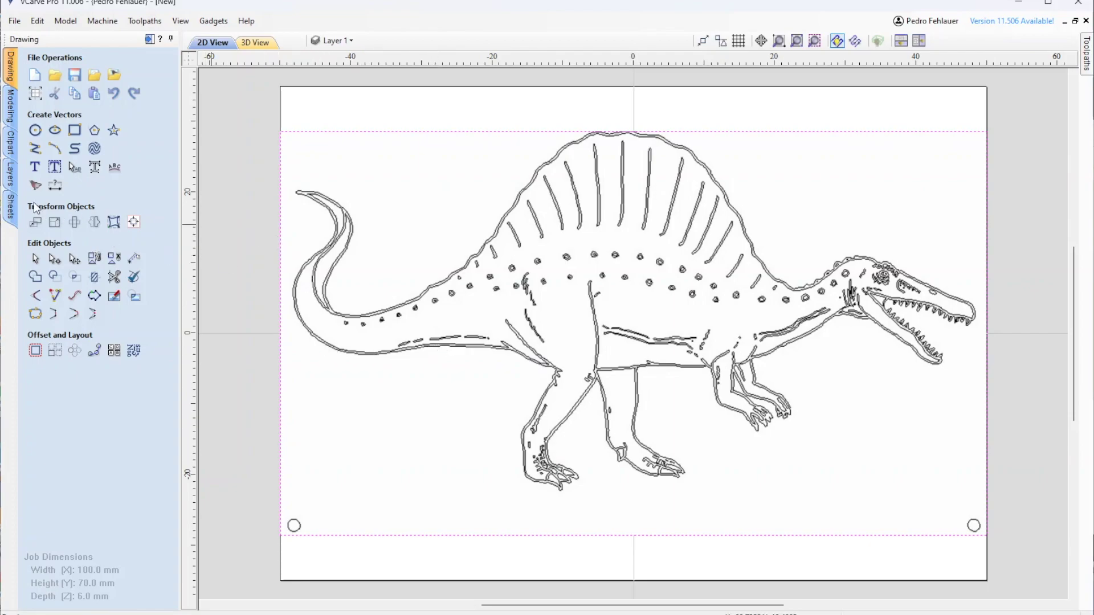
Trace the dinosaur bitmap in black and white with a 0.50 threshold, 82% corner fit and grouped vectors.
left_click(35, 185)
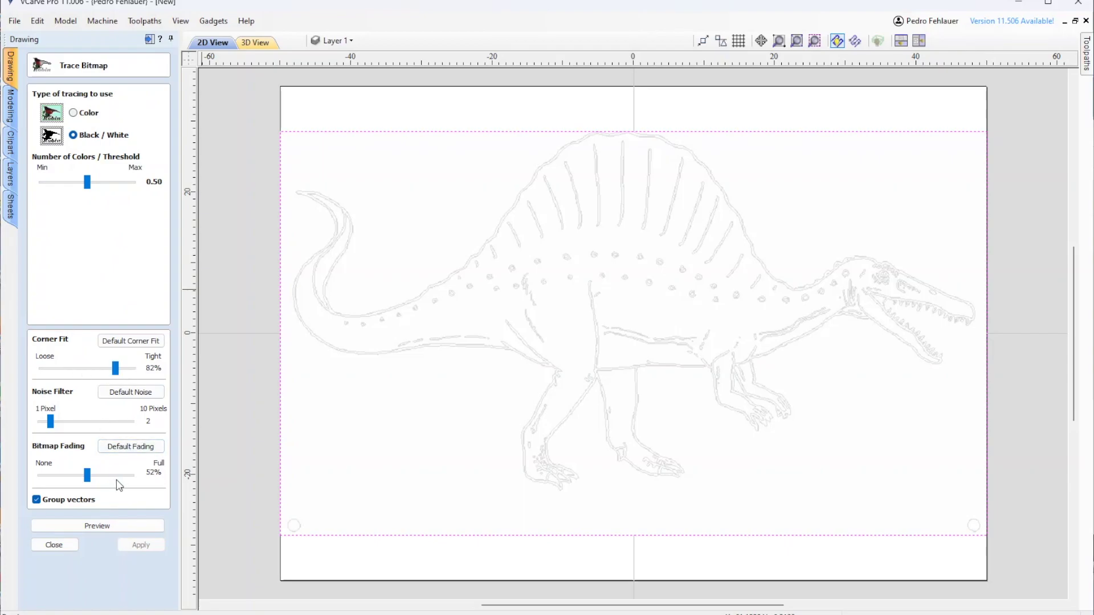
left_click(104, 524)
left_click(71, 544)
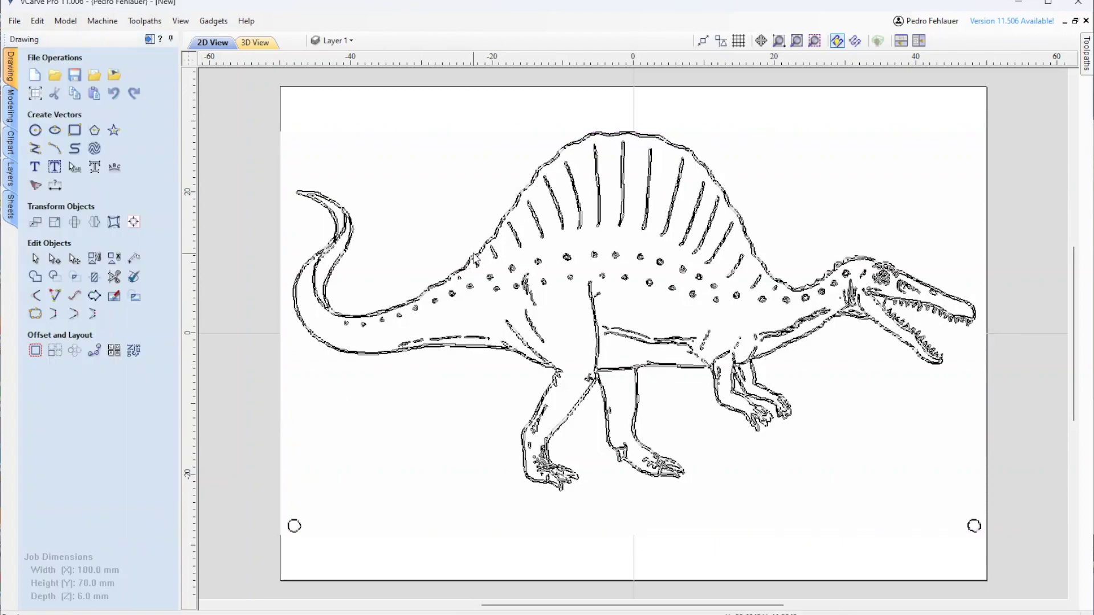
Examine the quality of the traced vectors along the tail, belly and hind legs up close.
scroll(458, 363, "up", 10)
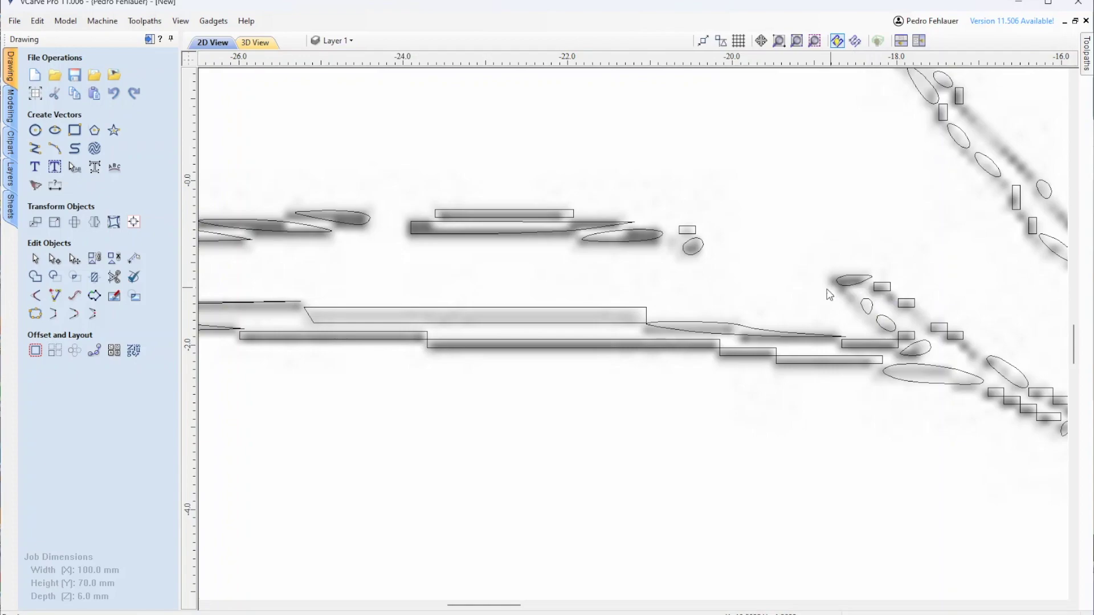
scroll(880, 305, "down", 1)
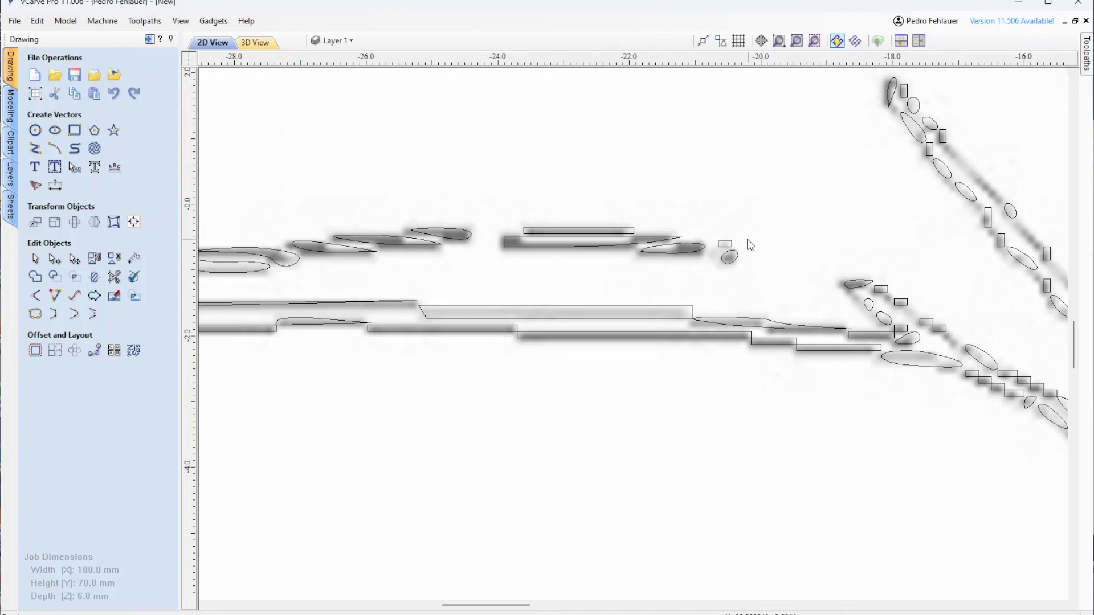
scroll(710, 222, "down", 6)
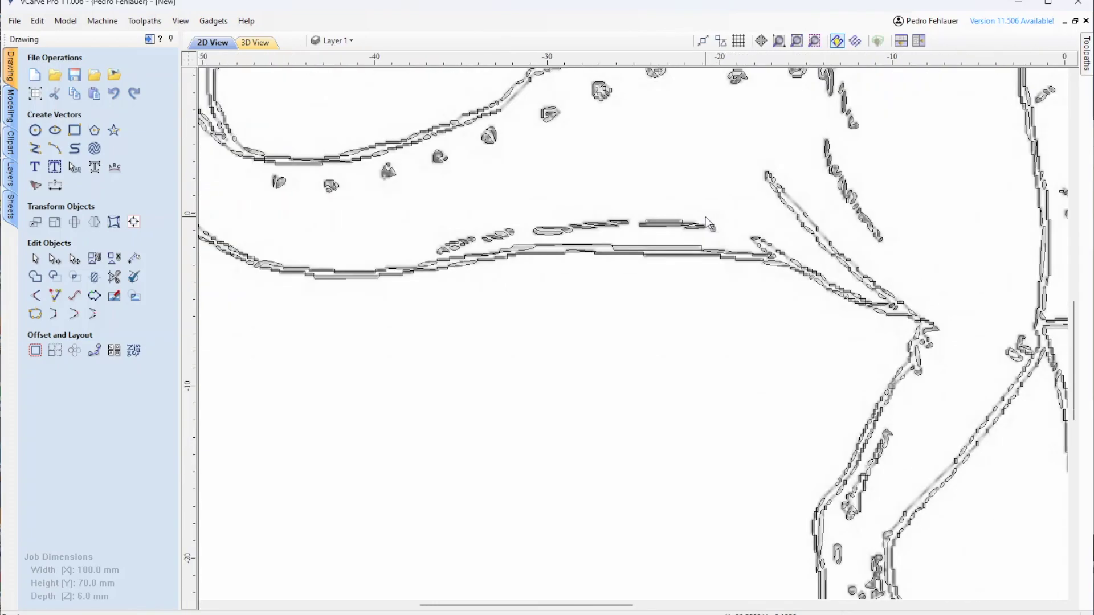
middle_click_drag(723, 308, 609, 356)
middle_click_drag(781, 292, 712, 324)
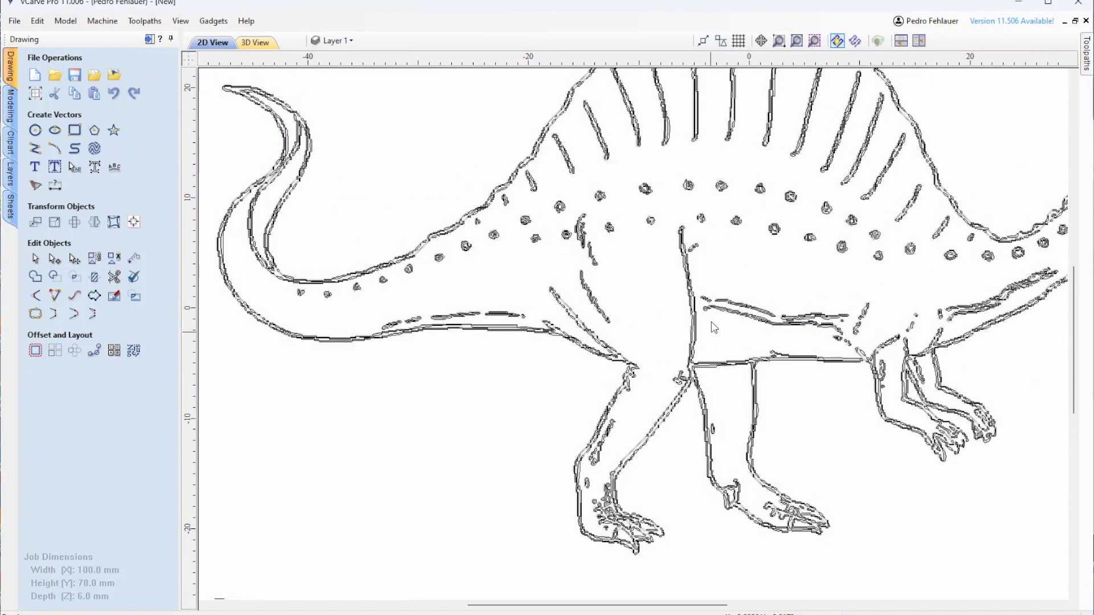
middle_click_drag(738, 288, 716, 332)
scroll(691, 336, "down", 2)
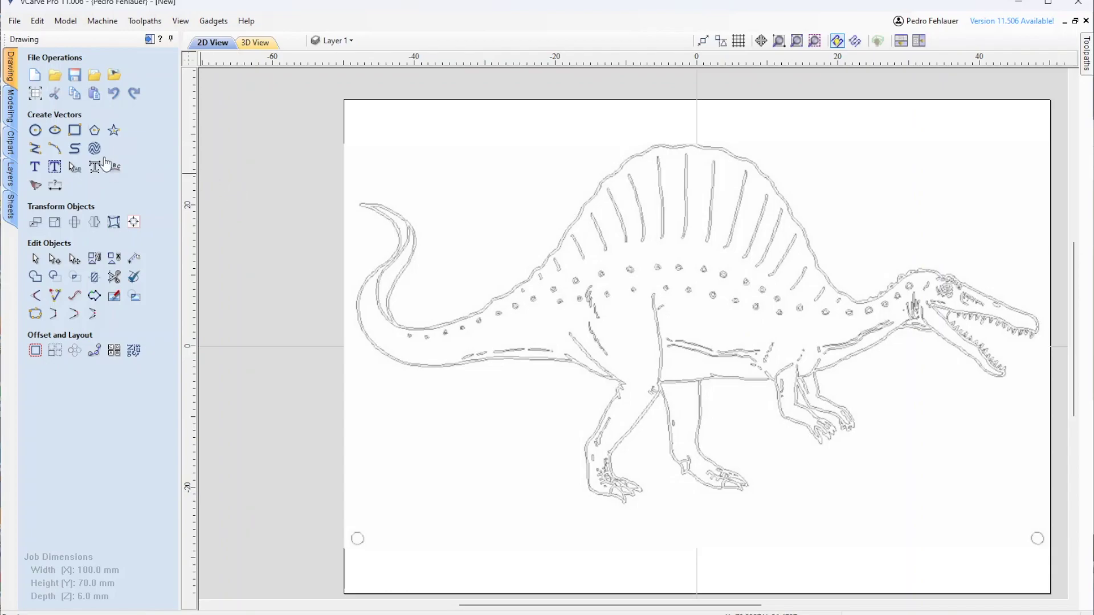
left_click(75, 149)
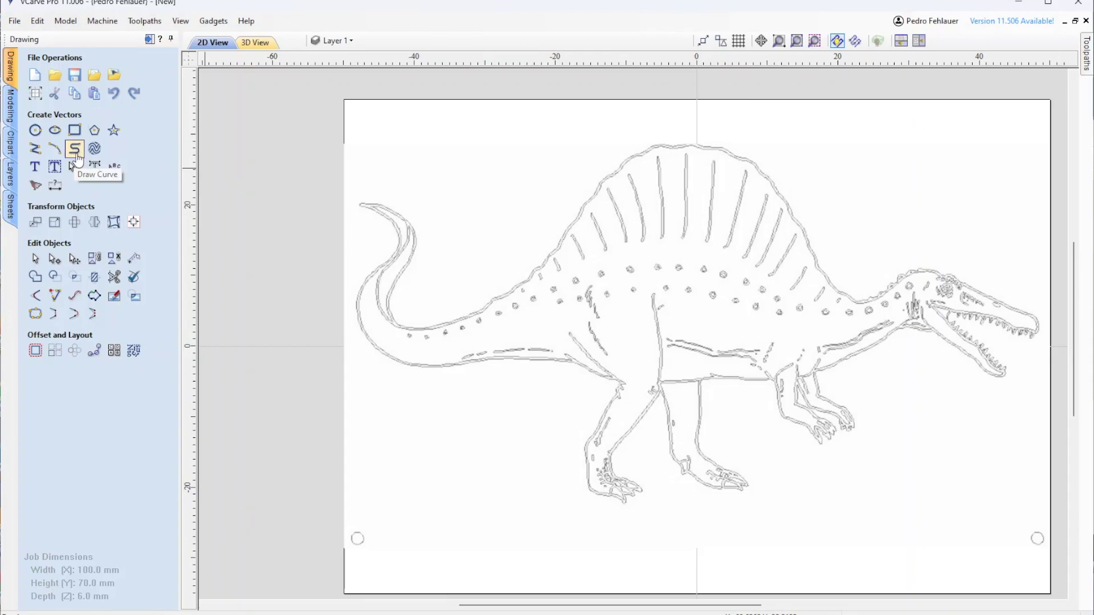
left_click(74, 149)
left_click(359, 205)
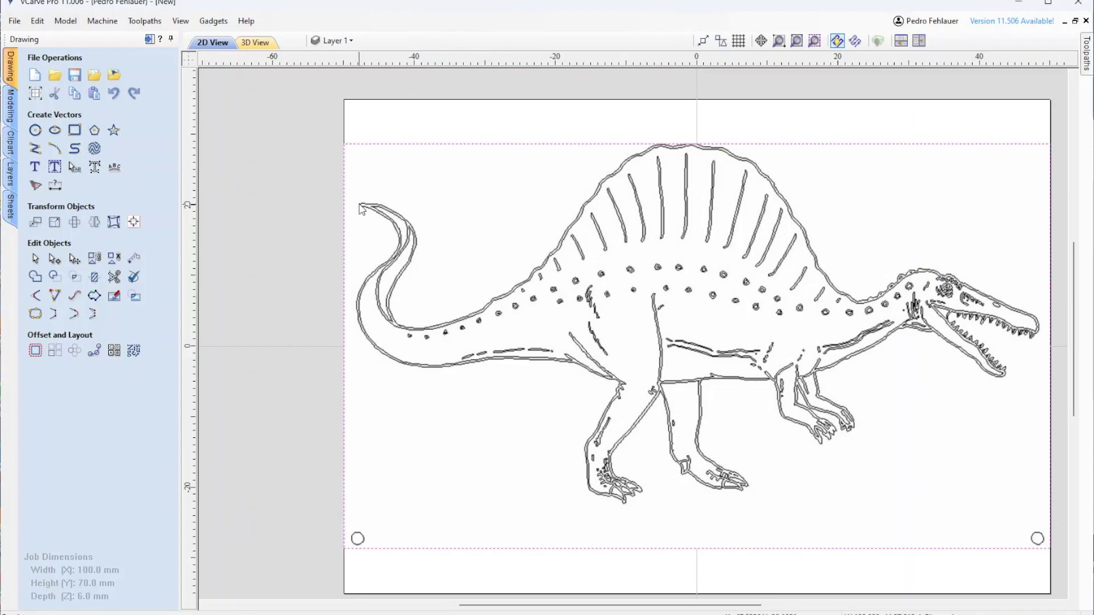
left_click(387, 124)
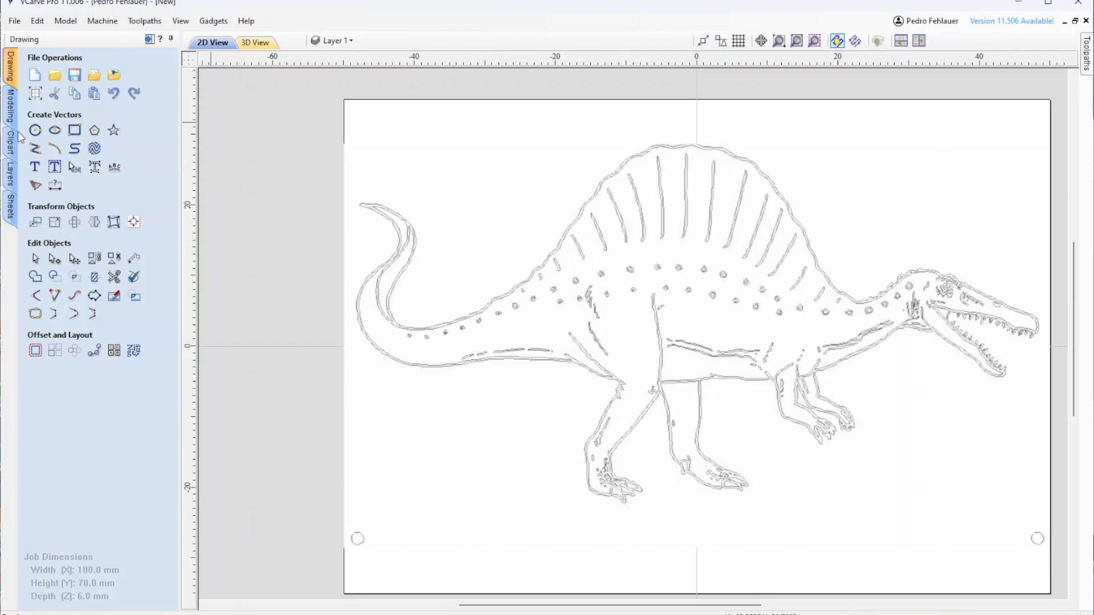
Draw a curve over the bitmap from the tail tip along the tail's upper edge and over the back sail.
left_click(74, 149)
left_click(481, 314)
left_click(535, 273)
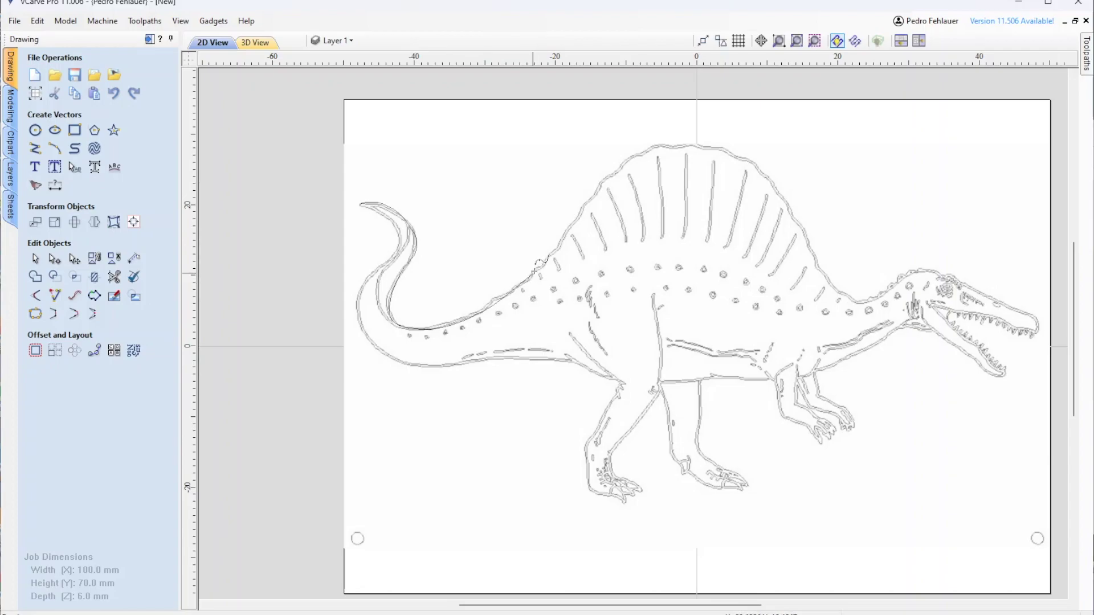
left_click(575, 218)
left_click(653, 144)
left_click(710, 147)
left_click(757, 167)
left_click(816, 250)
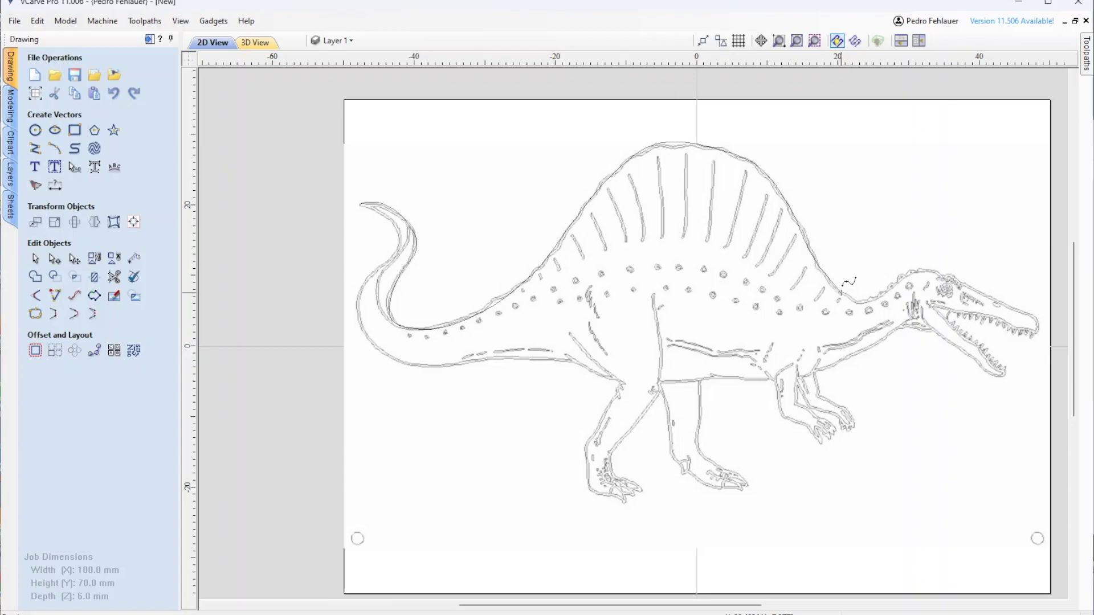
Continue the curve from the base of the sail along the neck and head and around the open jaws.
left_click(860, 302)
left_click(915, 272)
left_click(961, 281)
left_click(1036, 330)
left_click(999, 321)
left_click(930, 305)
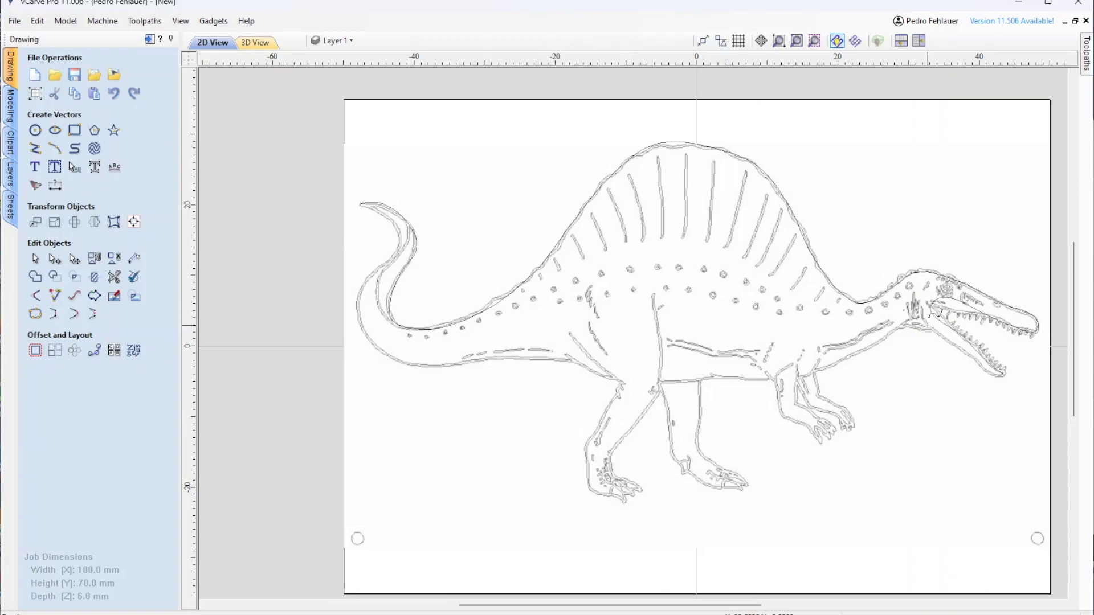
left_click(921, 319)
Continue the curve from the front leg along the belly, skipping the hind legs, to the tail's underside.
left_click(797, 378)
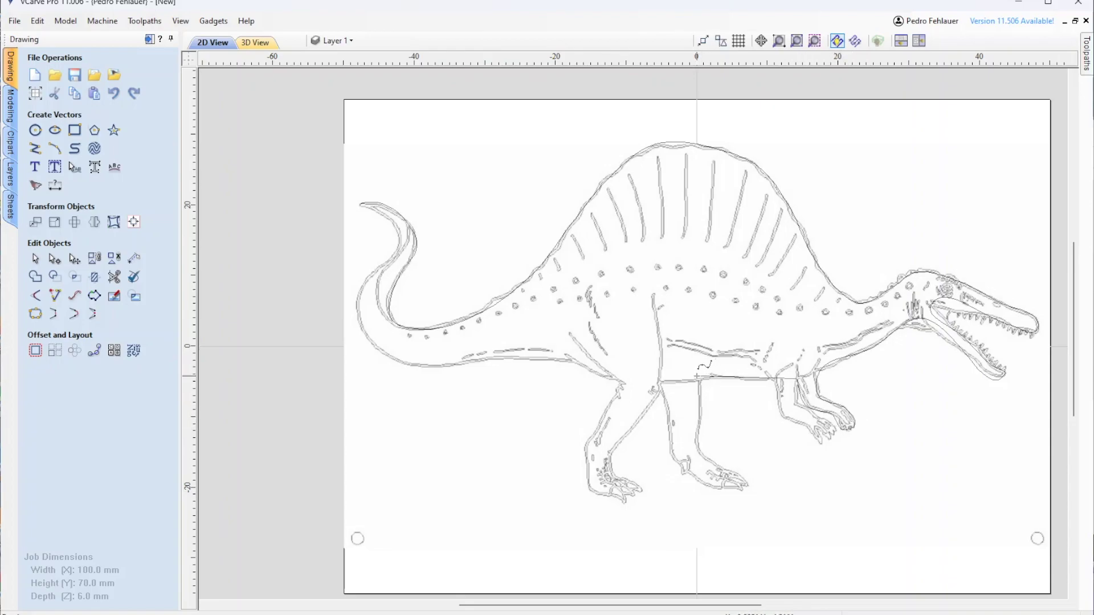
left_click(693, 380)
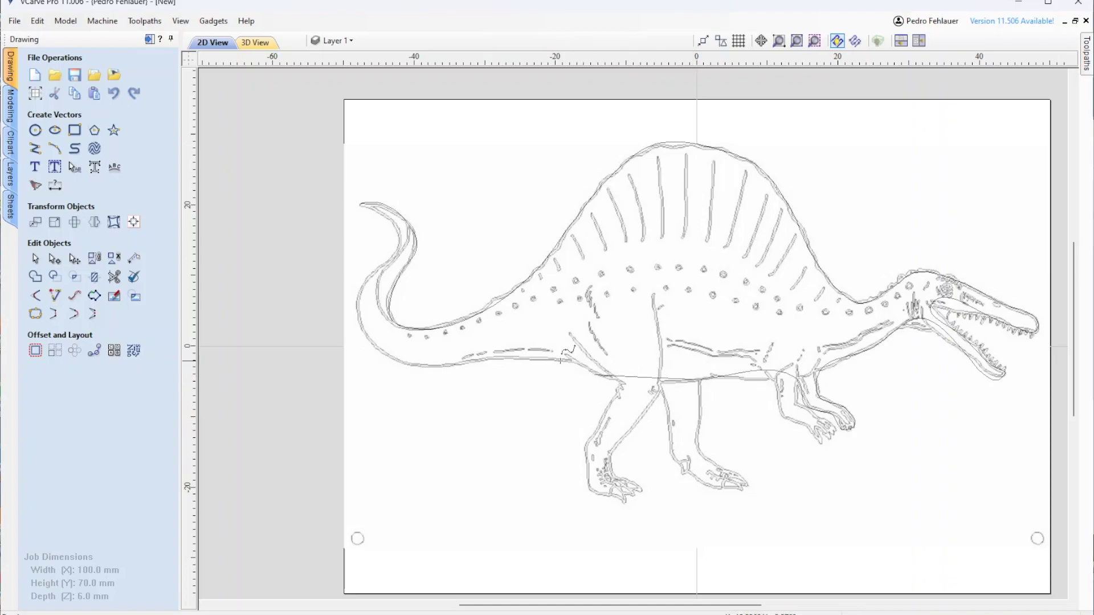
left_click(552, 354)
left_click(432, 367)
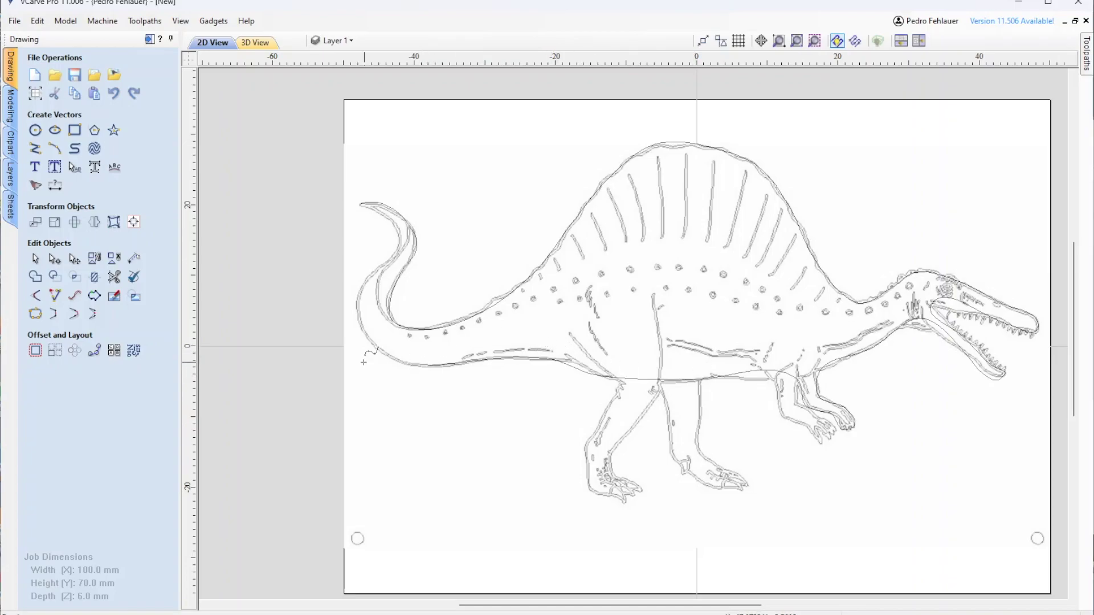
Carry the curve around the tail's outer bend back to the tail tip and finish it.
left_click(392, 360)
left_click(363, 334)
left_click(356, 295)
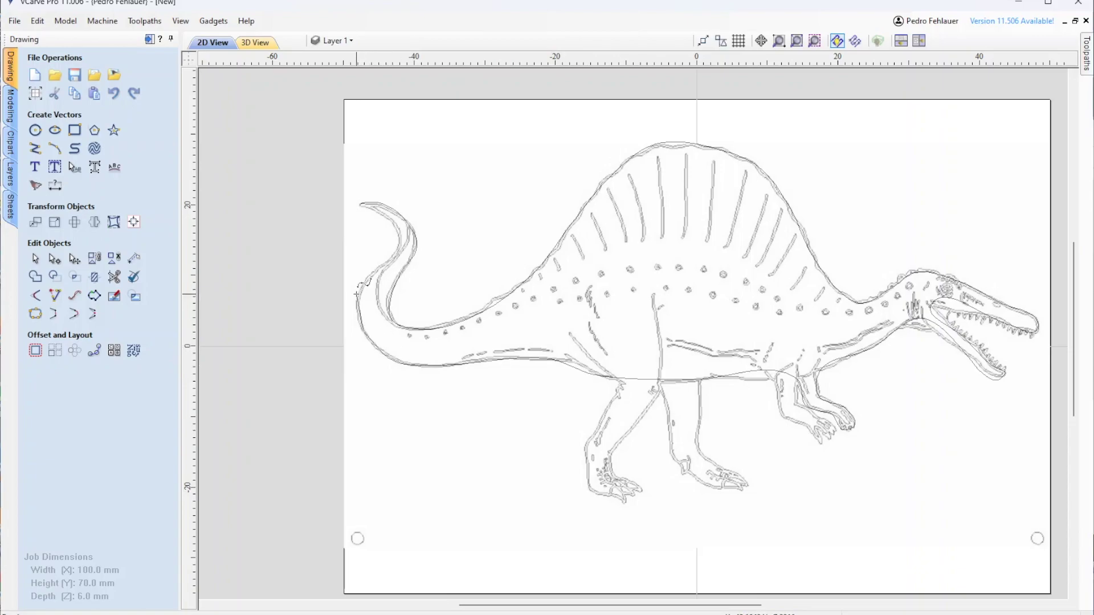
left_click(377, 270)
left_click(401, 240)
left_click(382, 213)
left_click(361, 204)
Move the drawn dinosaur outline to a new layer named Contorno.
left_click(670, 142)
right_click(671, 145)
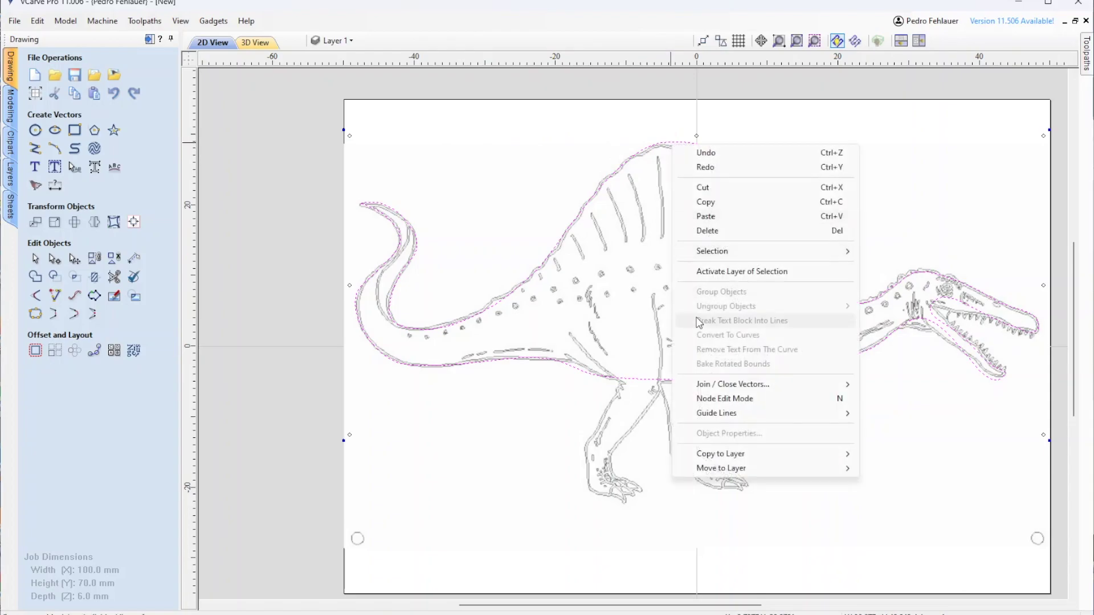
mouse_move(746, 473)
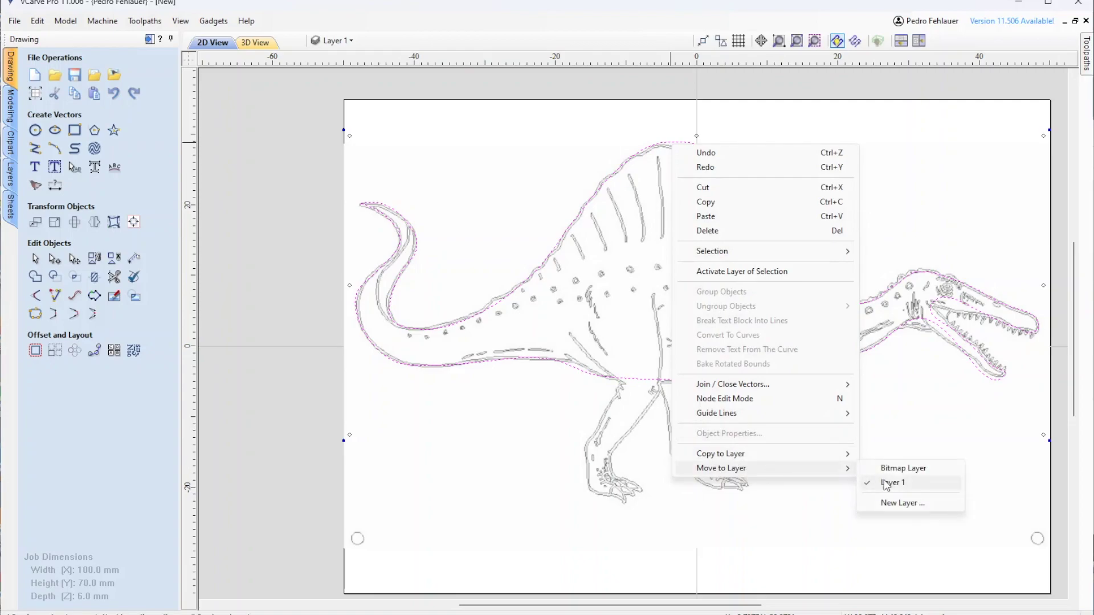
left_click(916, 503)
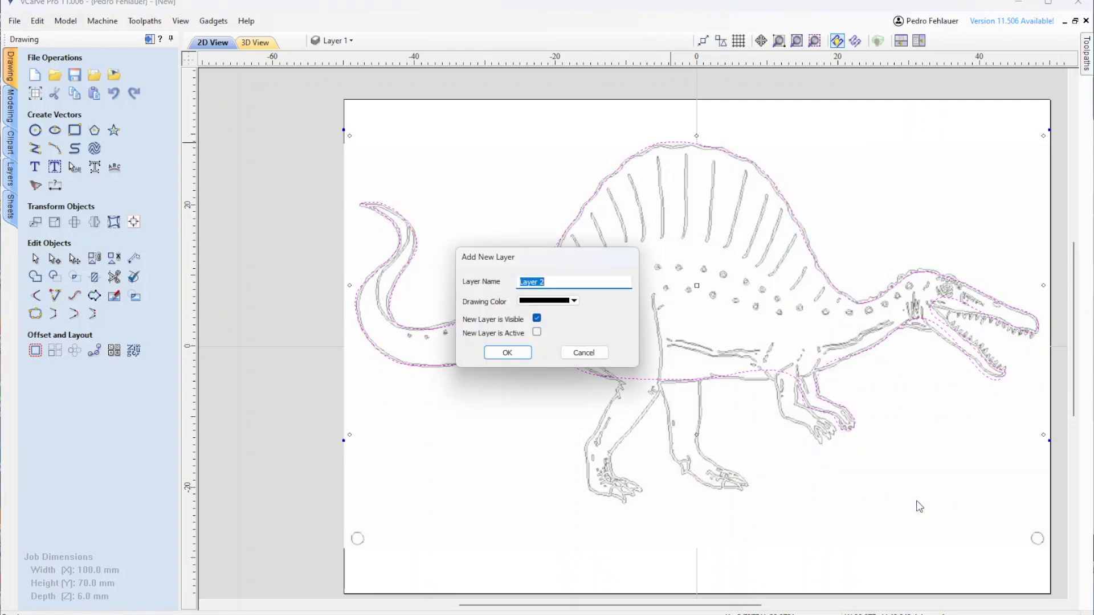
type("Contorno")
key("Return")
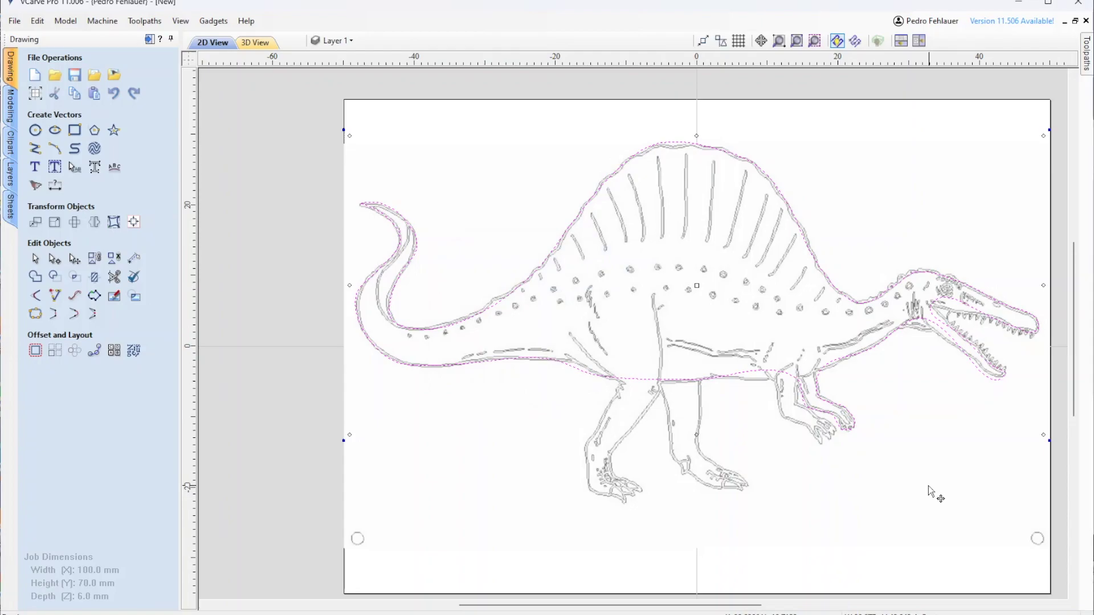
Hide the Bitmap Layer and deselect the outline.
left_click(354, 41)
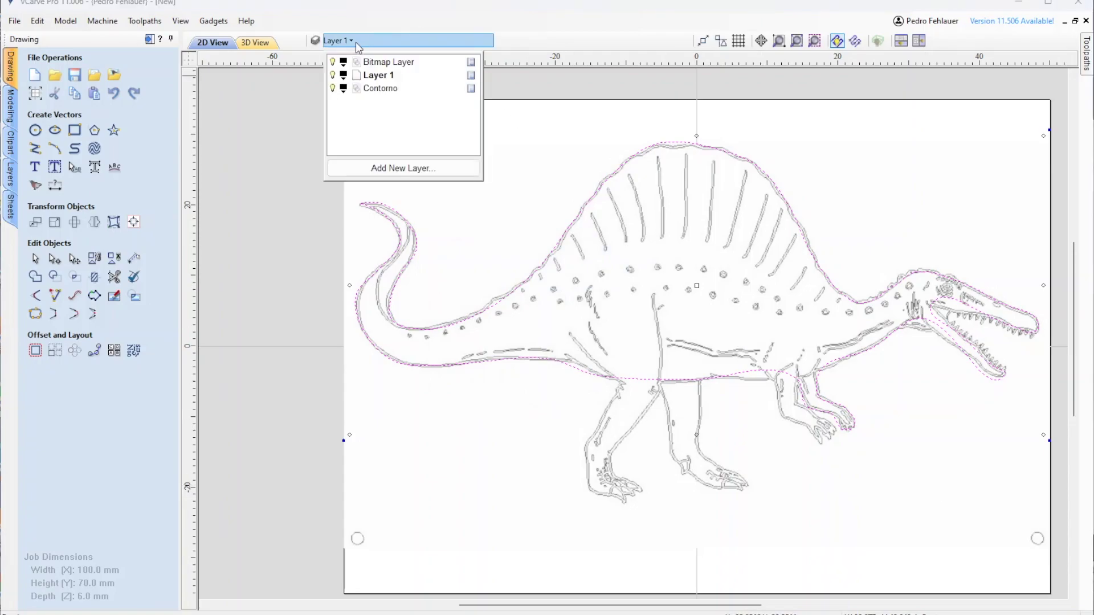
left_click(333, 62)
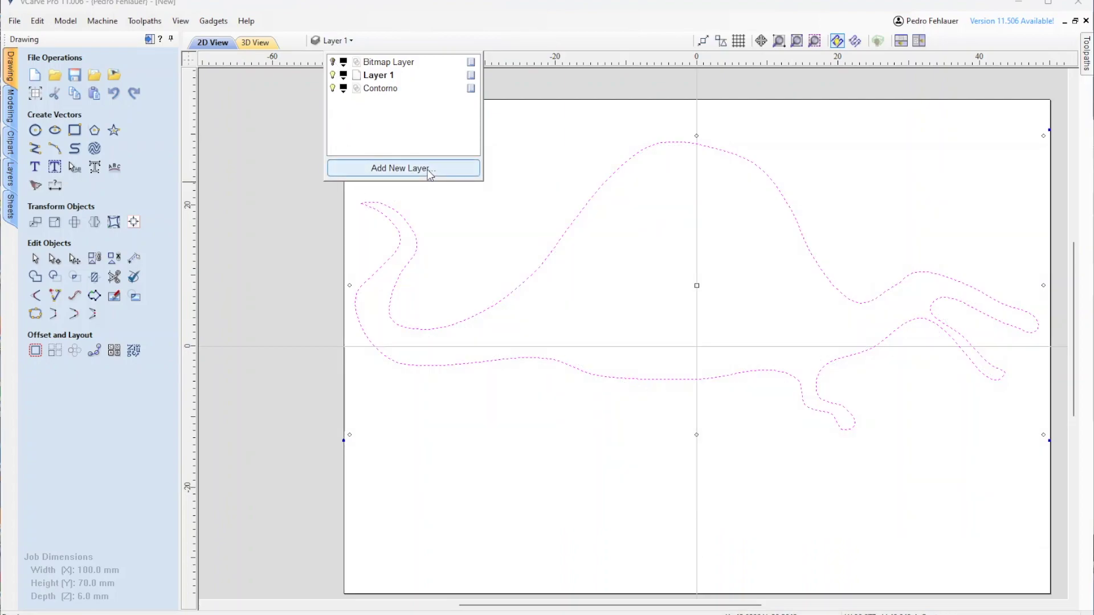
left_click(573, 204)
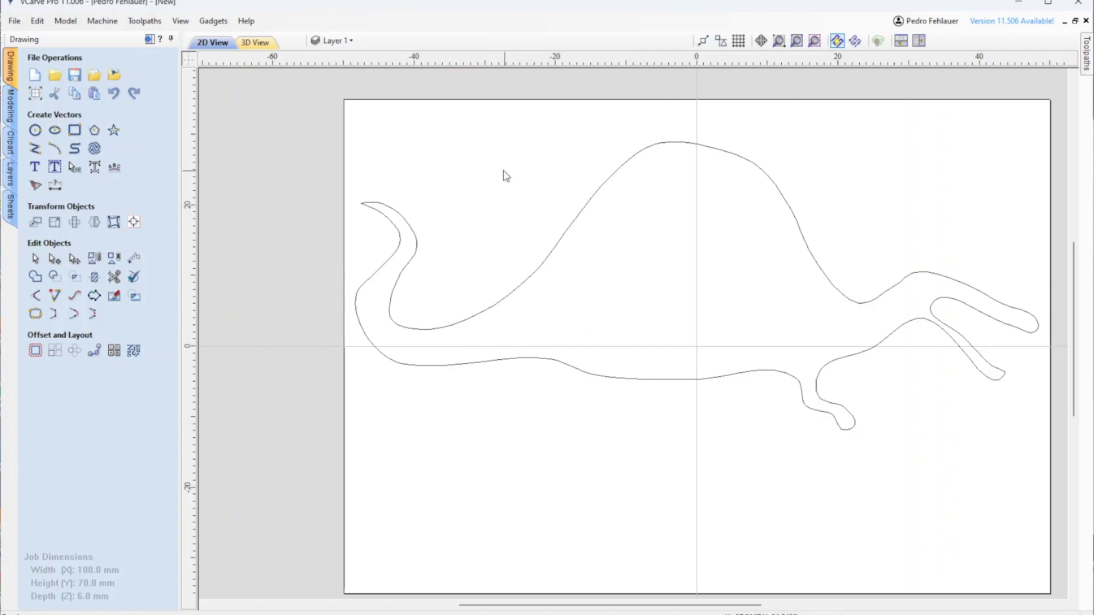
Check the drawing for open vectors and examine the outline's two ends at the tail tip.
right_click(486, 185)
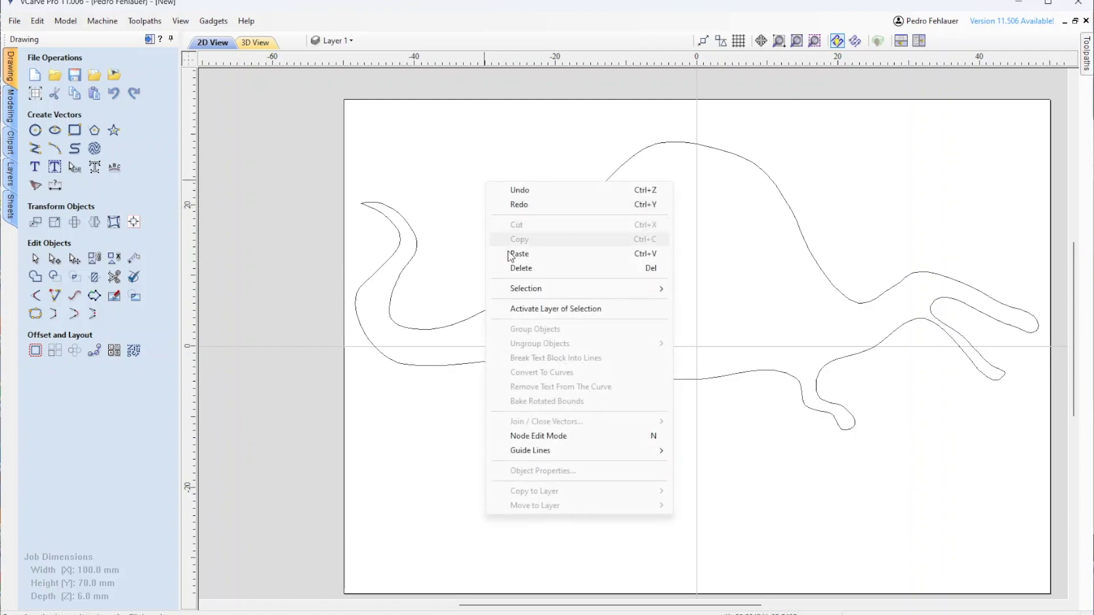
mouse_move(524, 288)
left_click(694, 288)
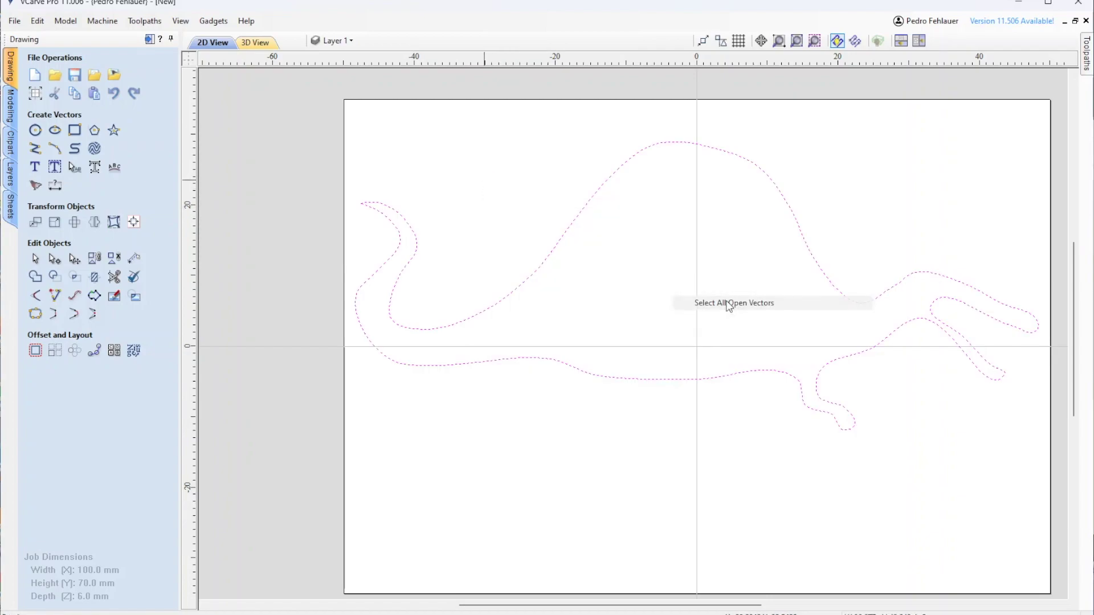
left_click(535, 210)
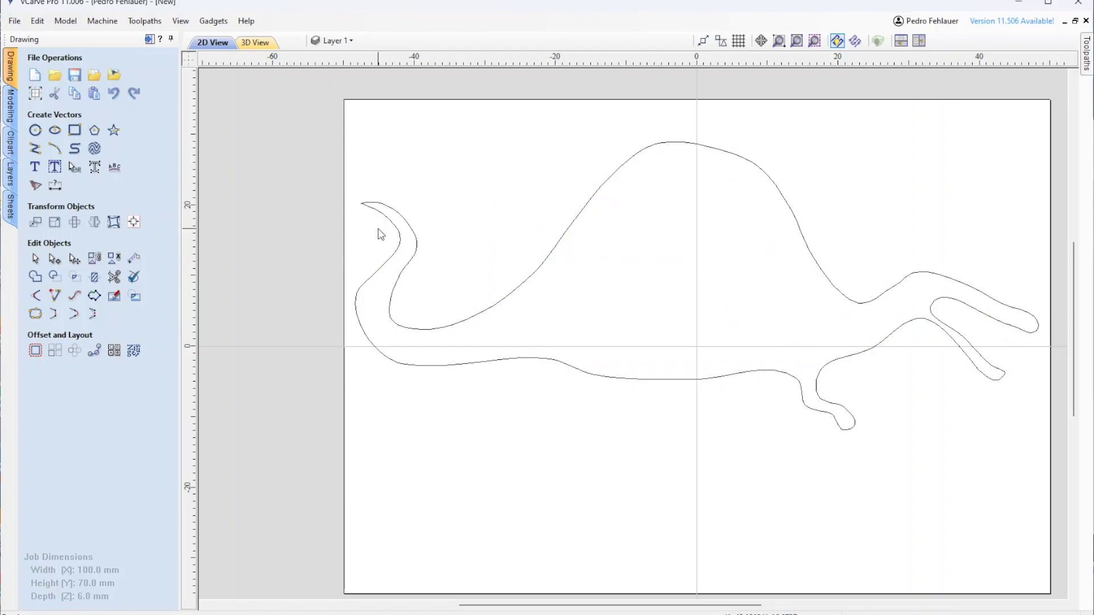
scroll(440, 261, "up", 10)
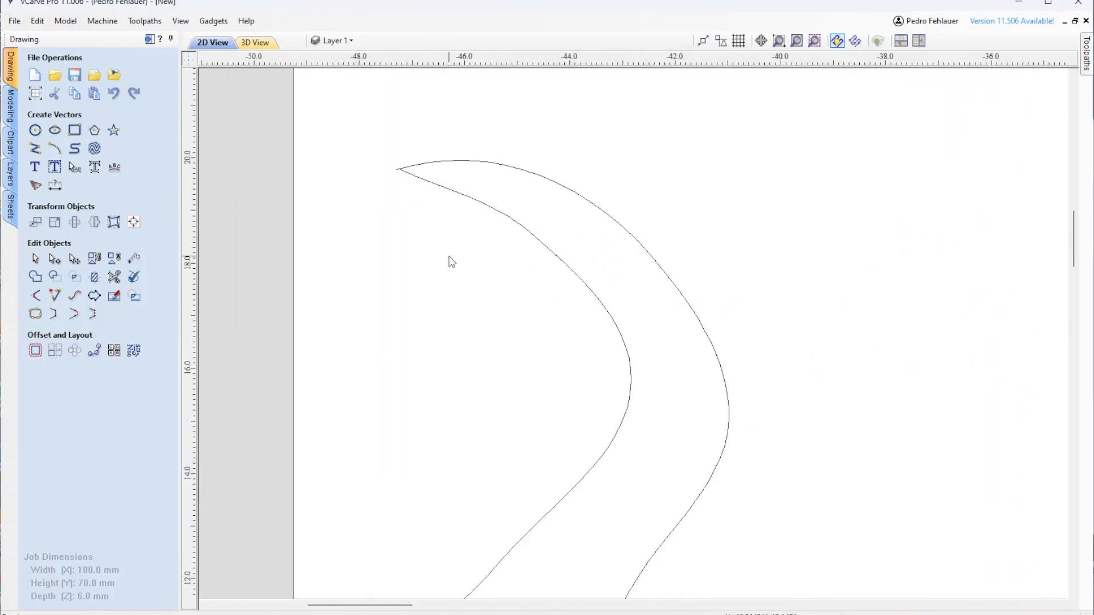
scroll(451, 237, "up", 5)
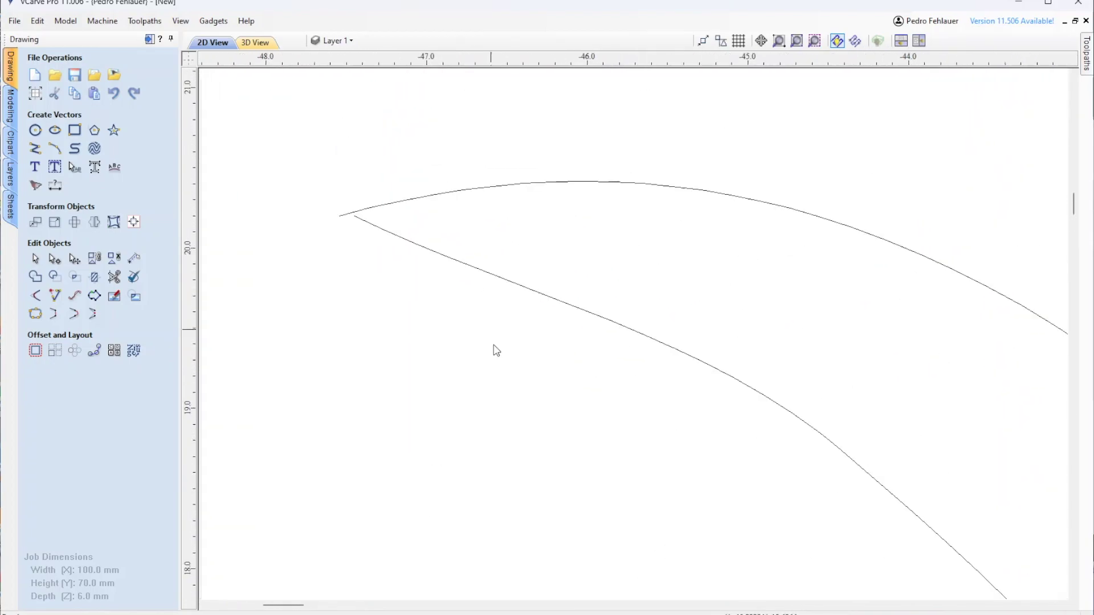
scroll(416, 318, "up", 2)
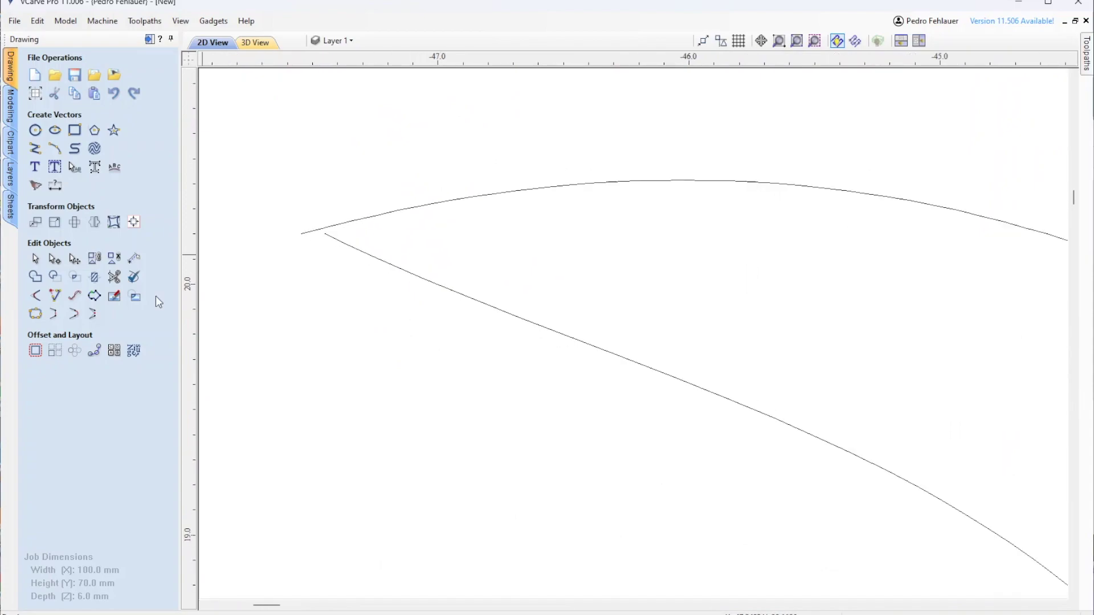
Move the lower open end at the tail tip onto the outline's upper end in node editing.
left_click(342, 245)
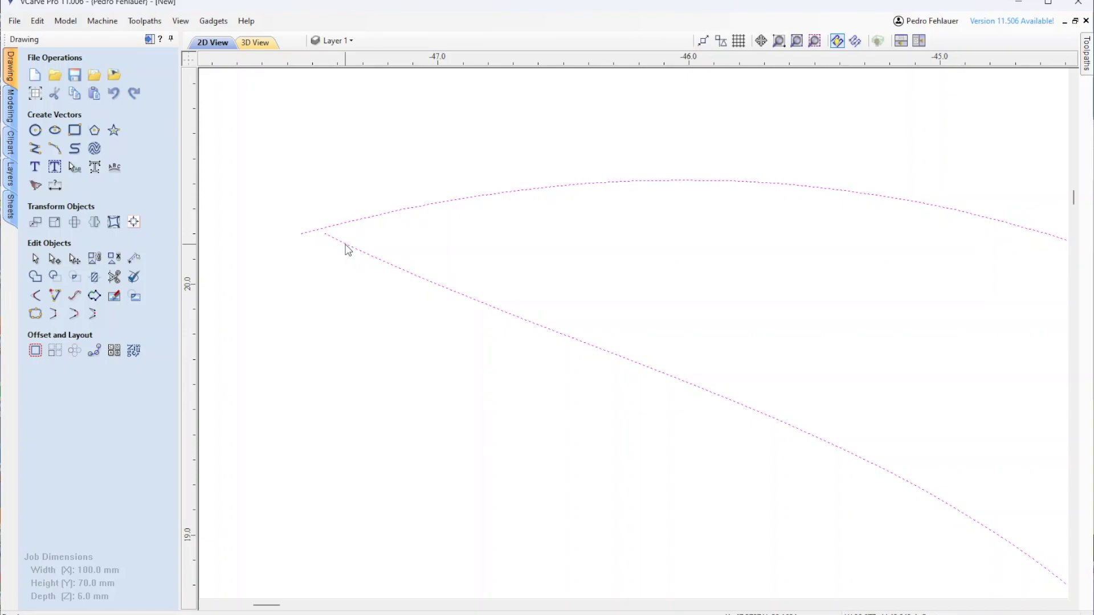
double_click(345, 244)
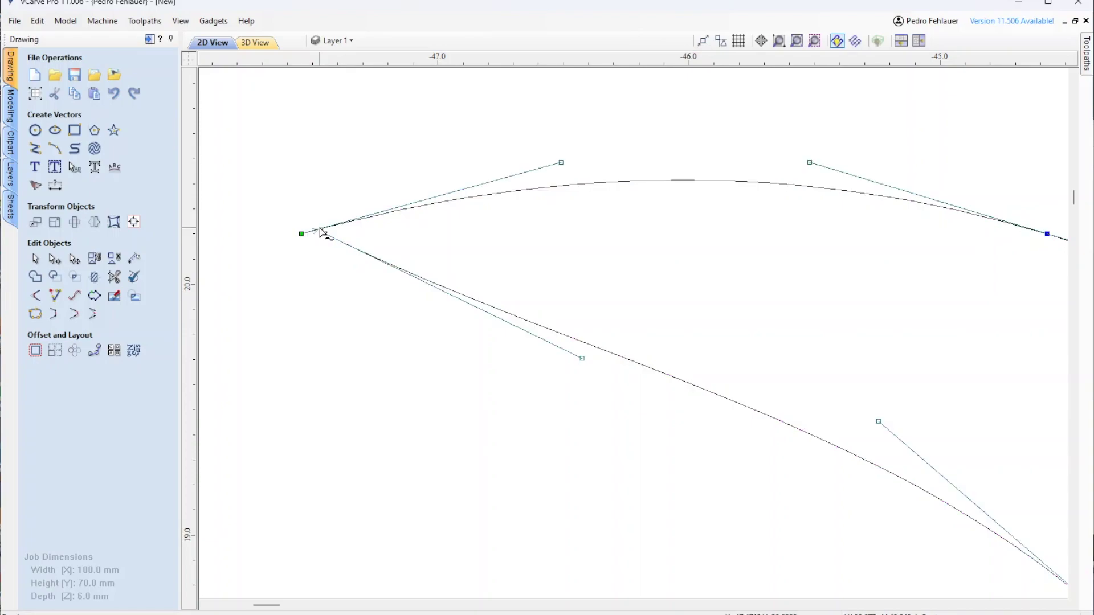
left_click_drag(323, 233, 300, 233)
left_click(308, 260)
Join the open ends of the dinosaur outline into a closed vector with a 0.01 mm tolerance.
left_click(336, 225)
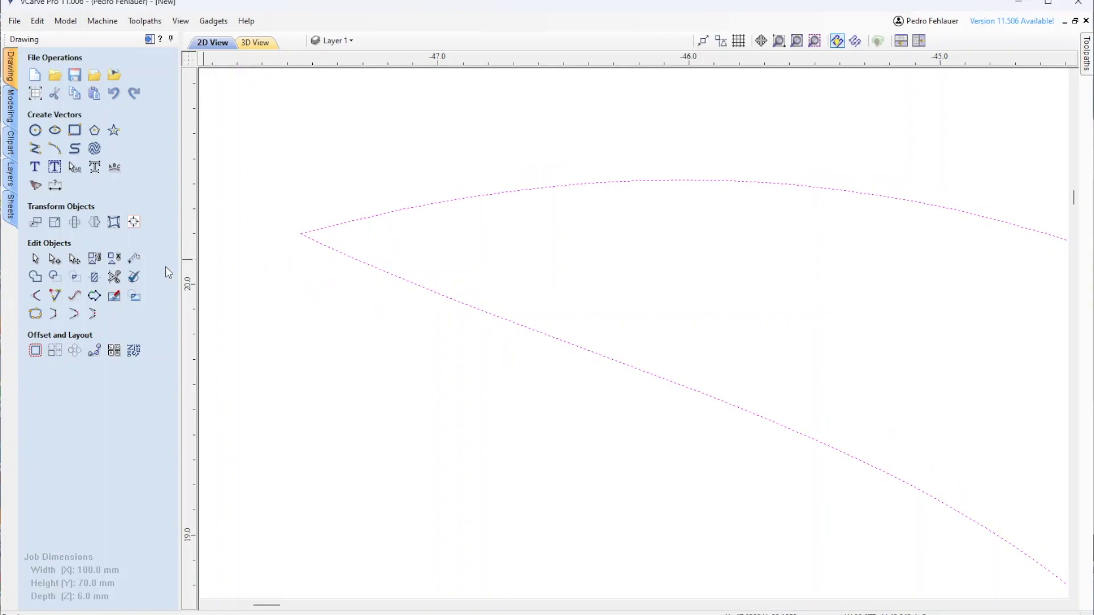
left_click(36, 315)
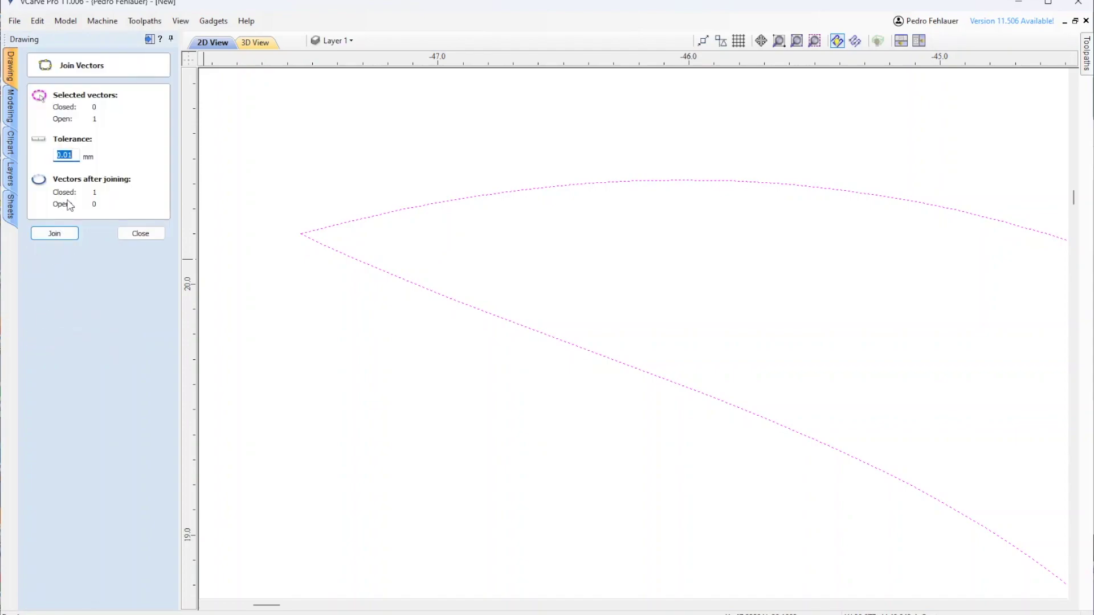
left_click(69, 155)
type("0")
key("BackSpace")
left_click(57, 234)
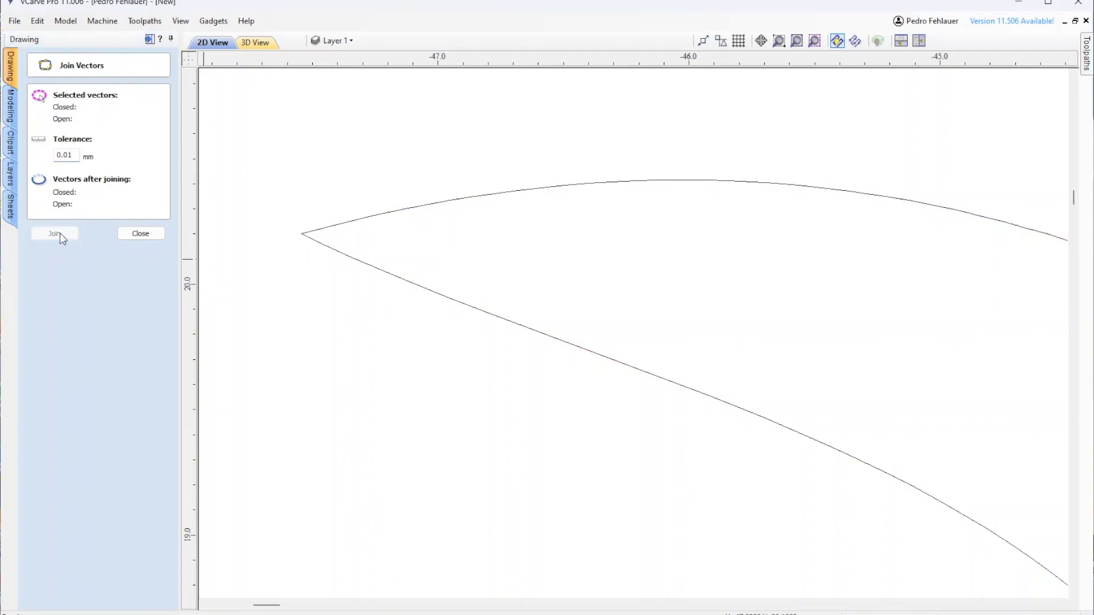
left_click(140, 234)
Check the whole drawing for remaining open vectors.
scroll(451, 265, "down", 5)
scroll(513, 355, "down", 6)
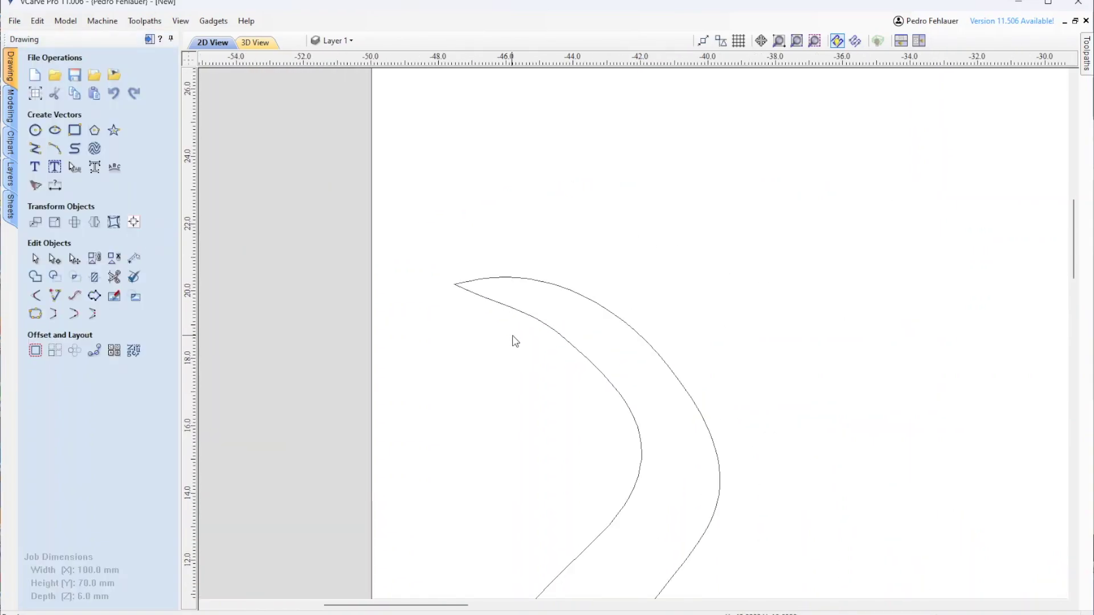
middle_click_drag(643, 342, 293, 273)
scroll(413, 218, "down", 5)
right_click(391, 201)
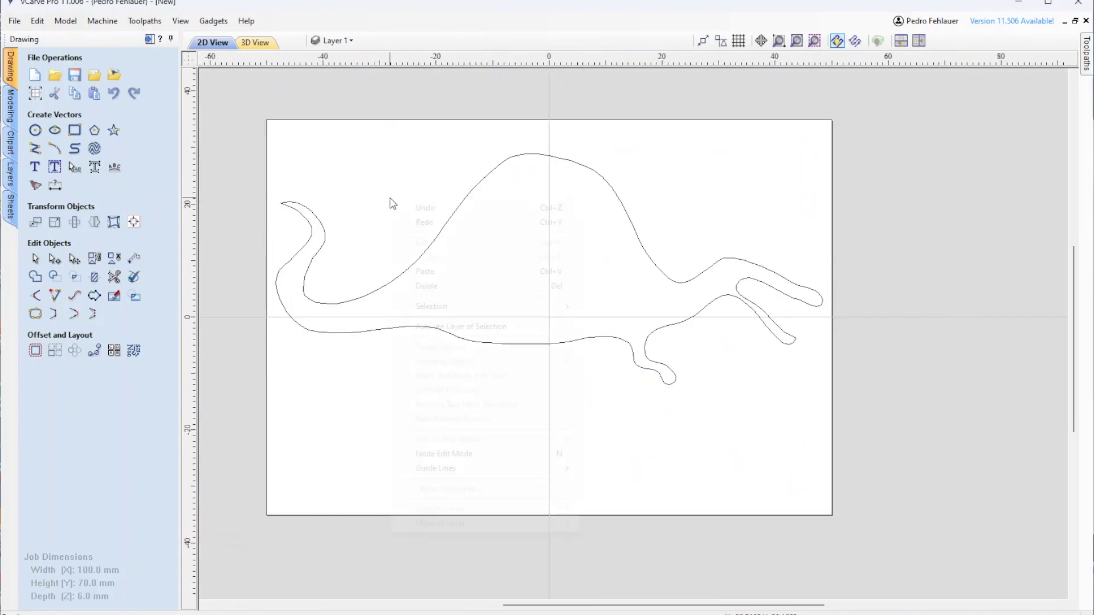
mouse_move(456, 306)
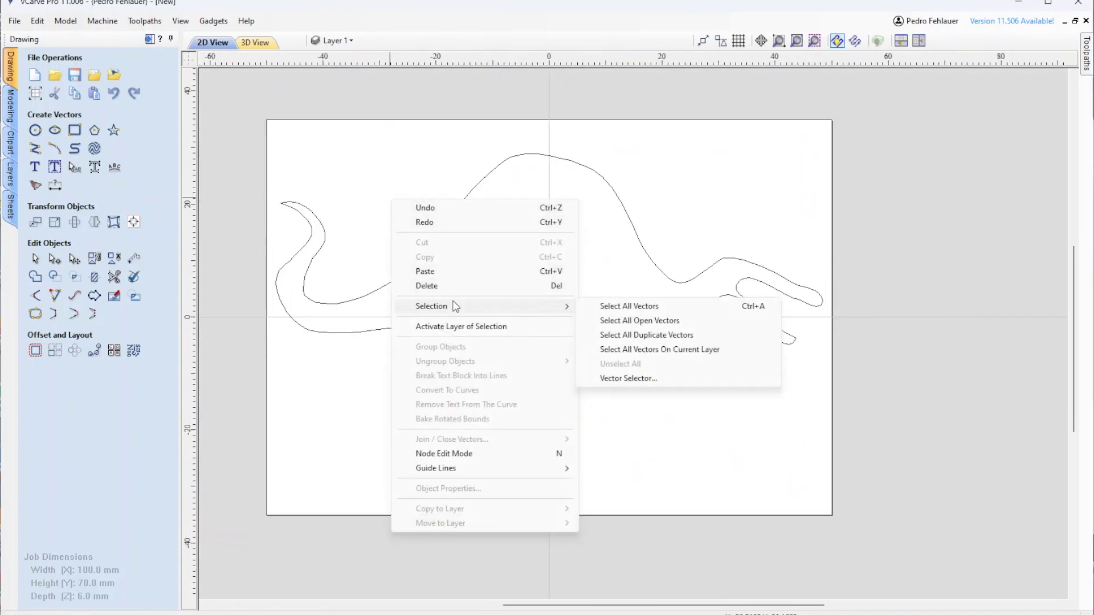
left_click(646, 324)
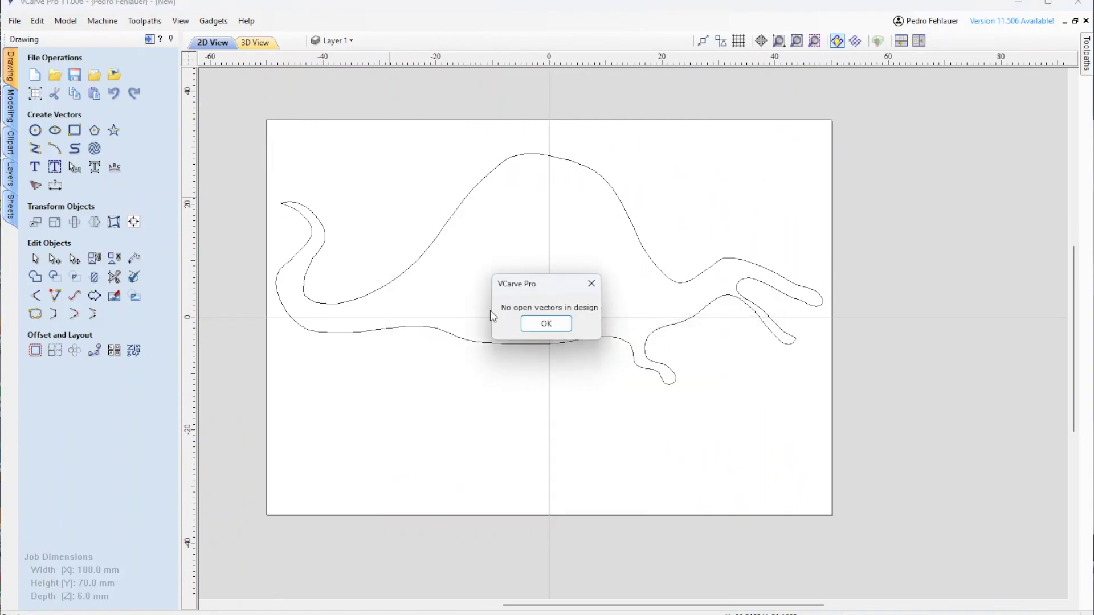
left_click(546, 325)
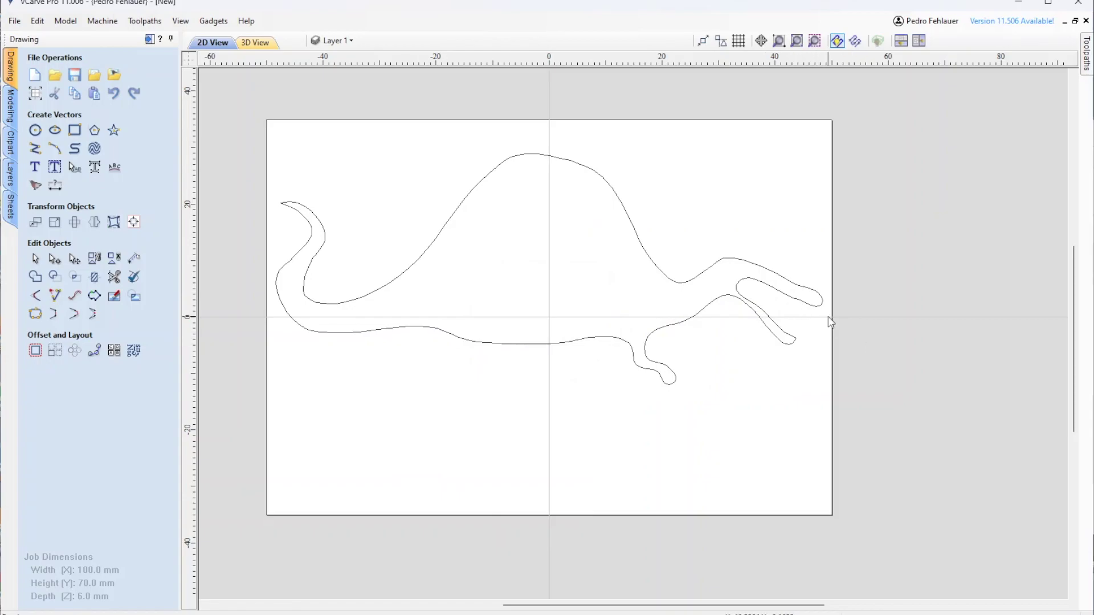
Turn off Smooth Point for the outline's lower node at the tip of the upper jaw.
scroll(818, 312, "up", 2)
scroll(818, 312, "up", 5)
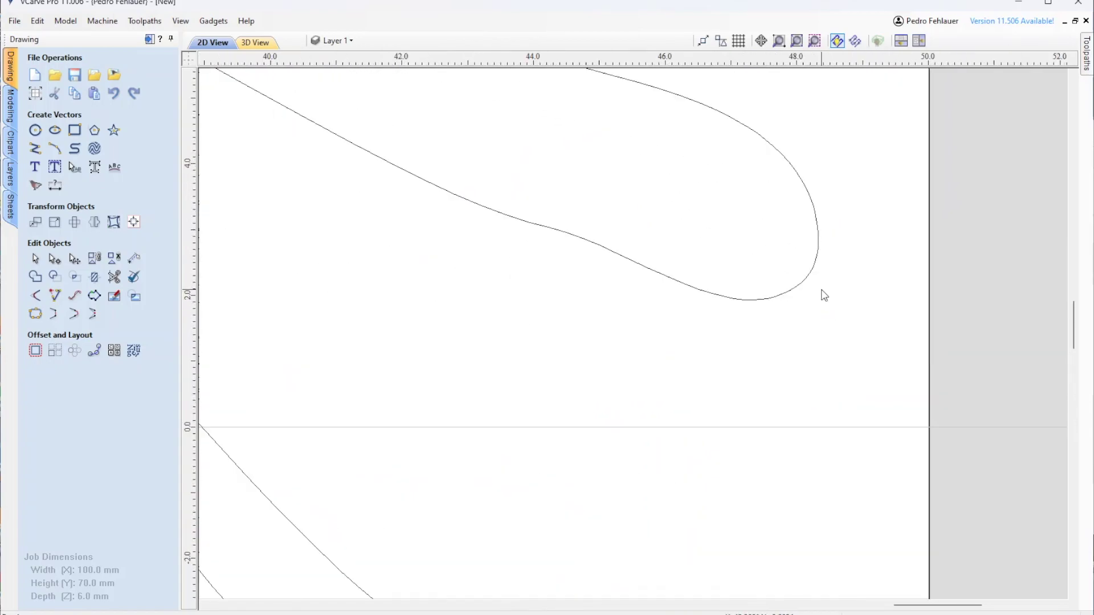
left_click(817, 266)
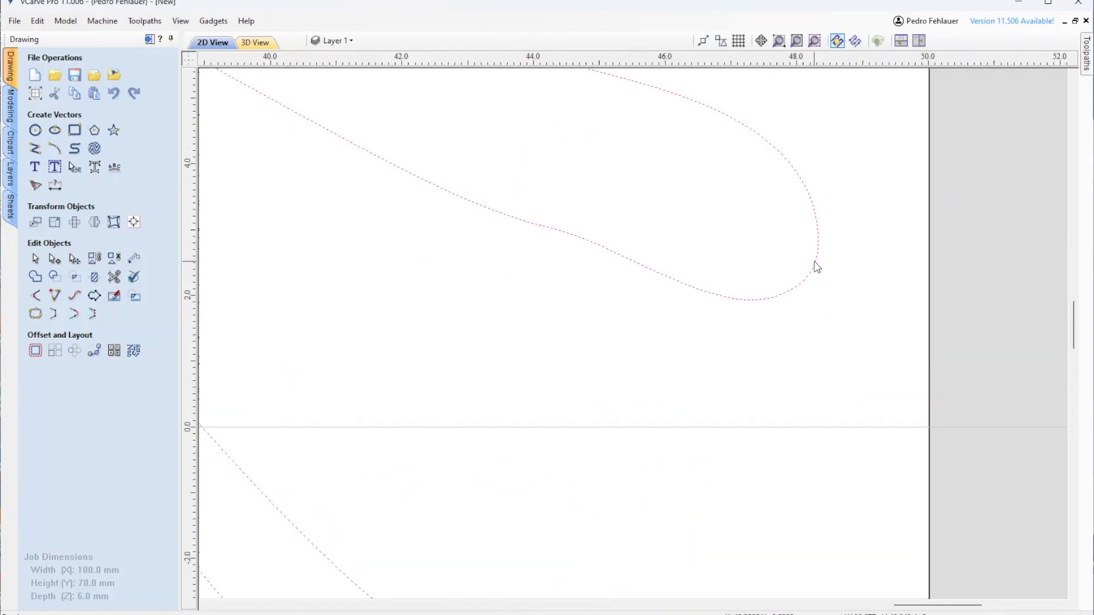
double_click(817, 266)
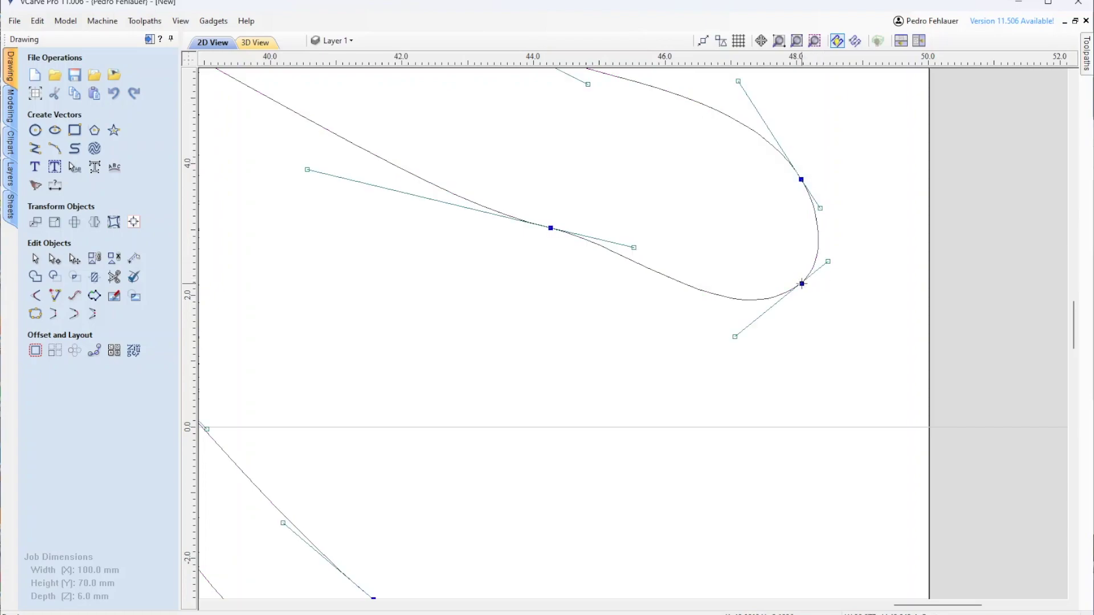
right_click(801, 284)
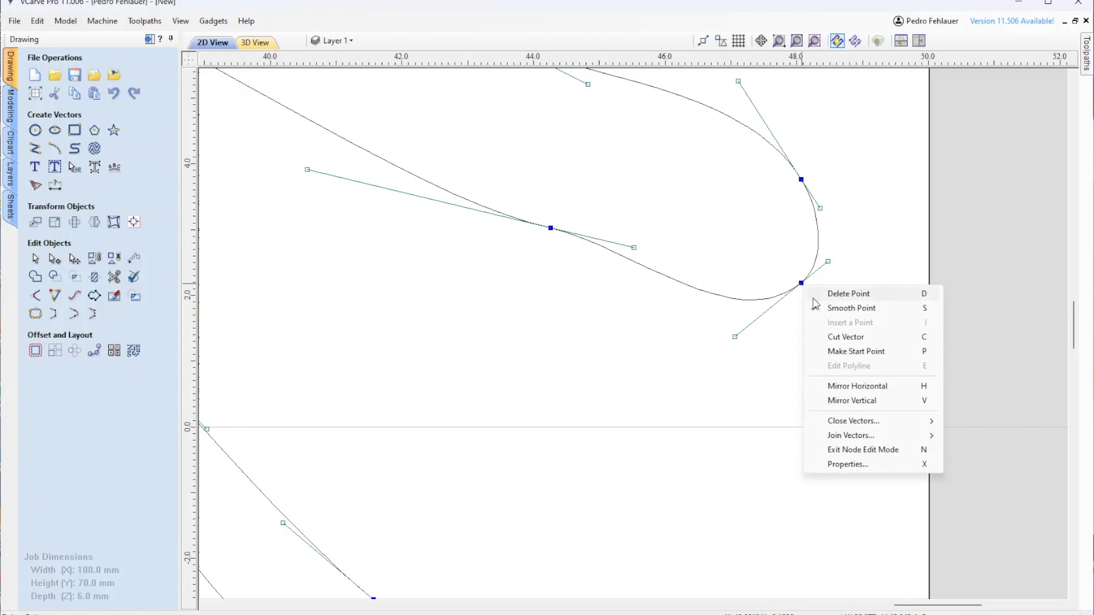
left_click(833, 310)
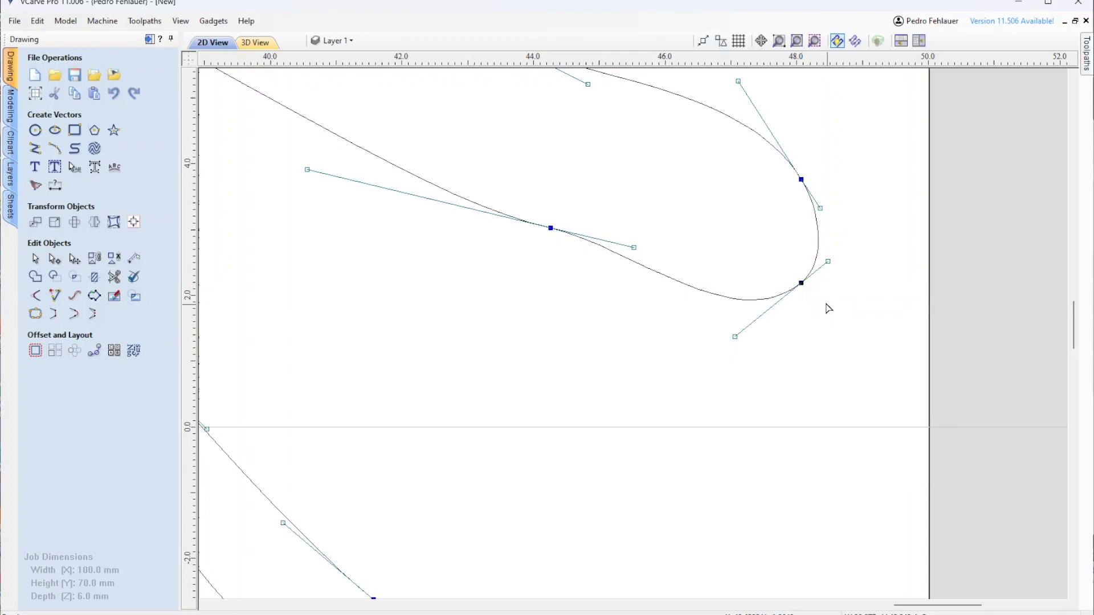
Reshape the upper jaw's tip into a sharp point by adjusting its curve handles and pulling the upper node back.
left_click_drag(826, 262, 784, 235)
left_click_drag(735, 337, 679, 257)
left_click_drag(801, 179, 691, 155)
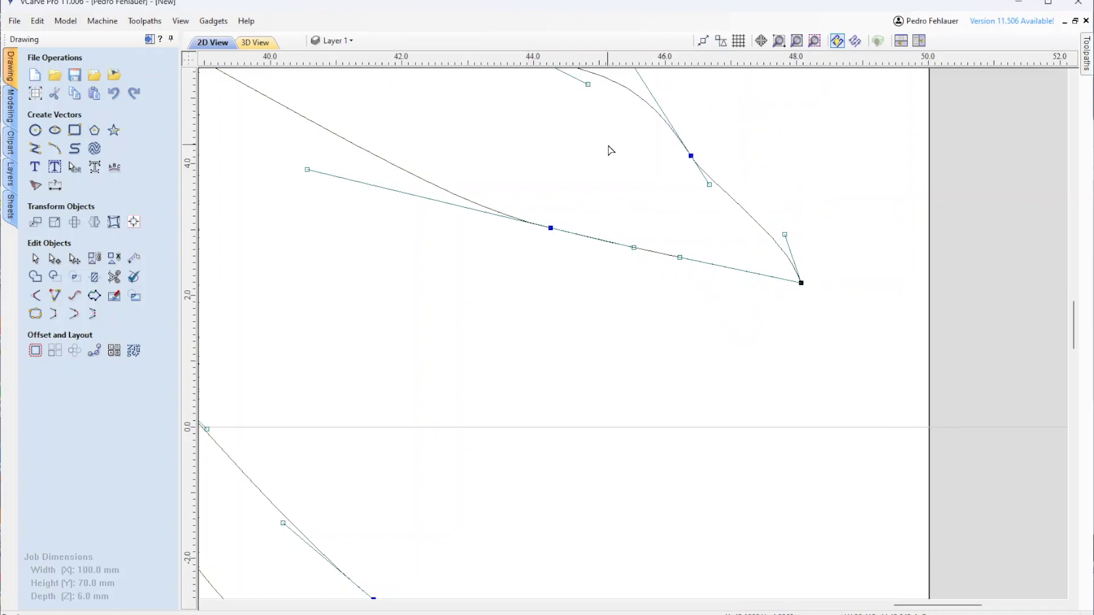
scroll(609, 145, "down", 2)
left_click_drag(620, 89, 587, 107)
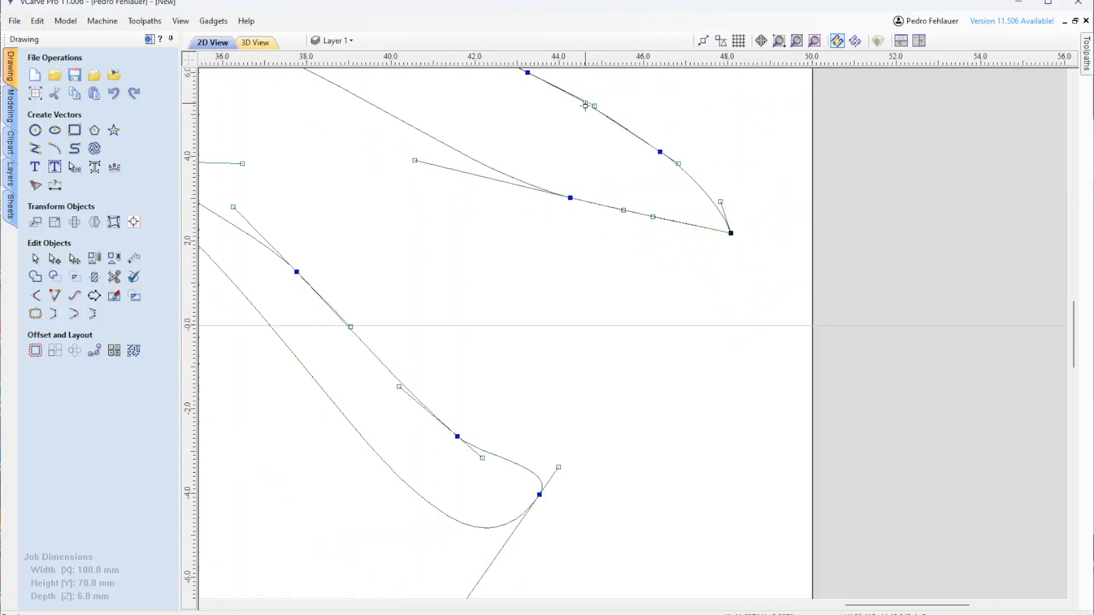
left_click(558, 271)
Make the Bitmap Layer visible again behind the whole outline.
scroll(493, 299, "down", 3)
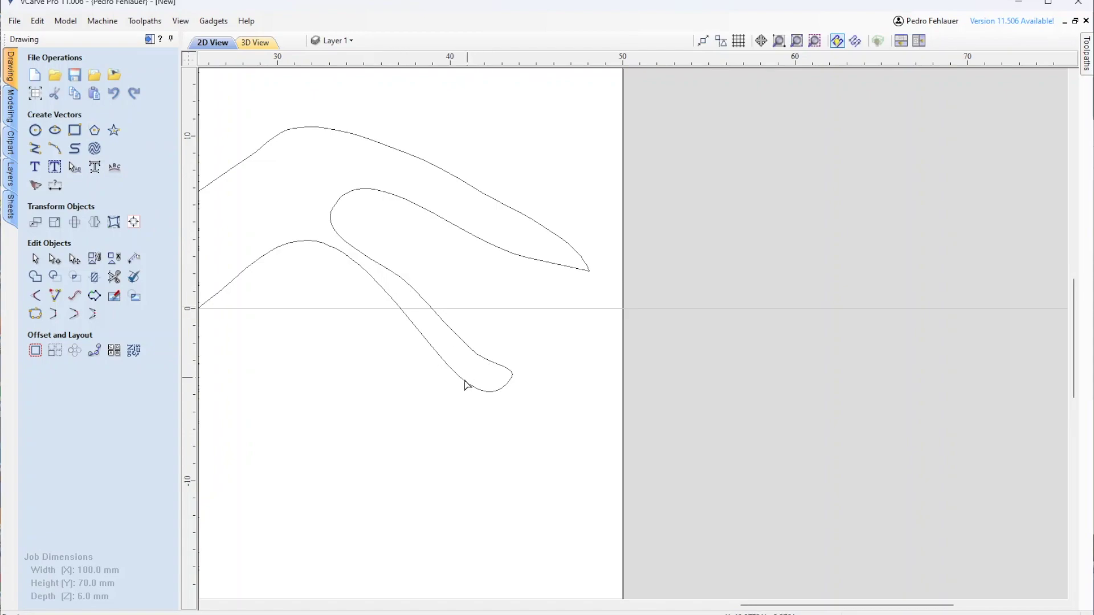
scroll(367, 334, "down", 2)
middle_click_drag(268, 286, 617, 279)
scroll(419, 277, "down", 1)
scroll(397, 265, "down", 1)
mouse_move(337, 249)
middle_mouse_down()
mouse_move(557, 349)
mouse_move(557, 364)
middle_mouse_up()
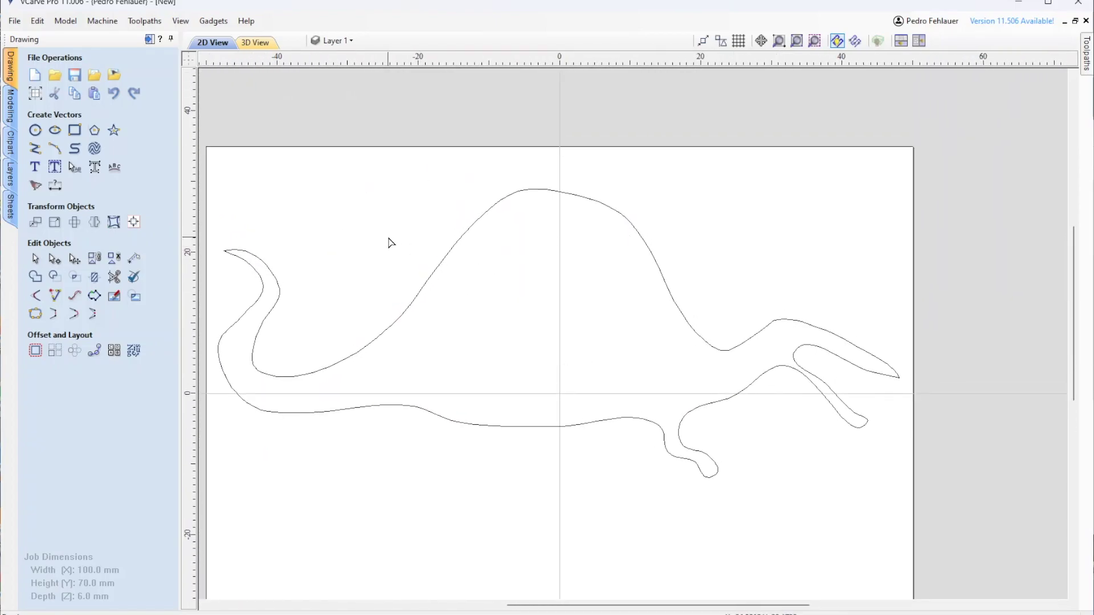
left_click(351, 42)
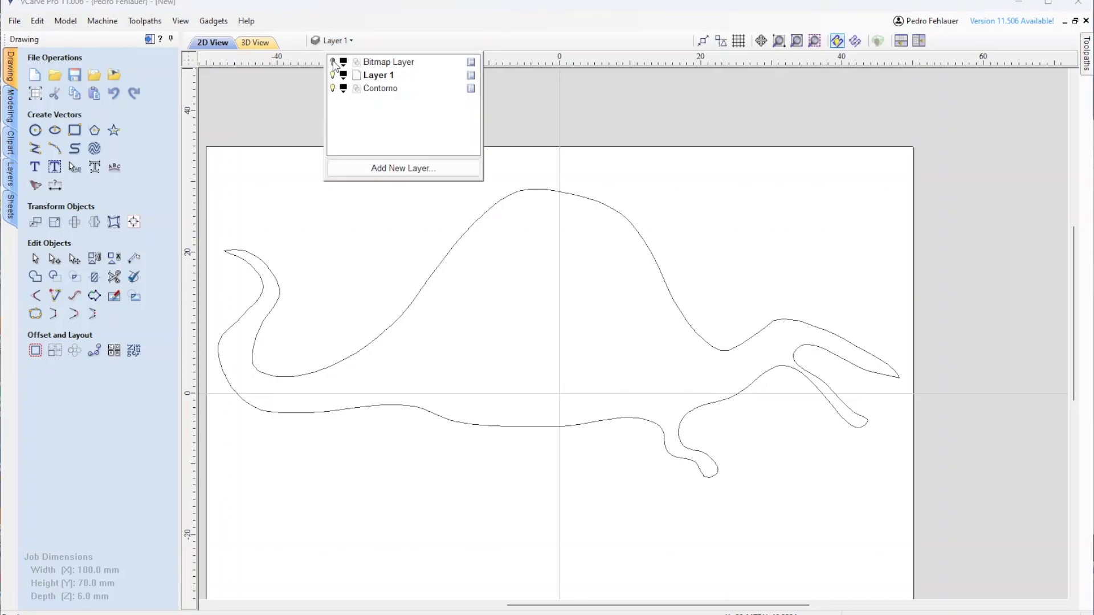
left_click(332, 62)
left_click(712, 216)
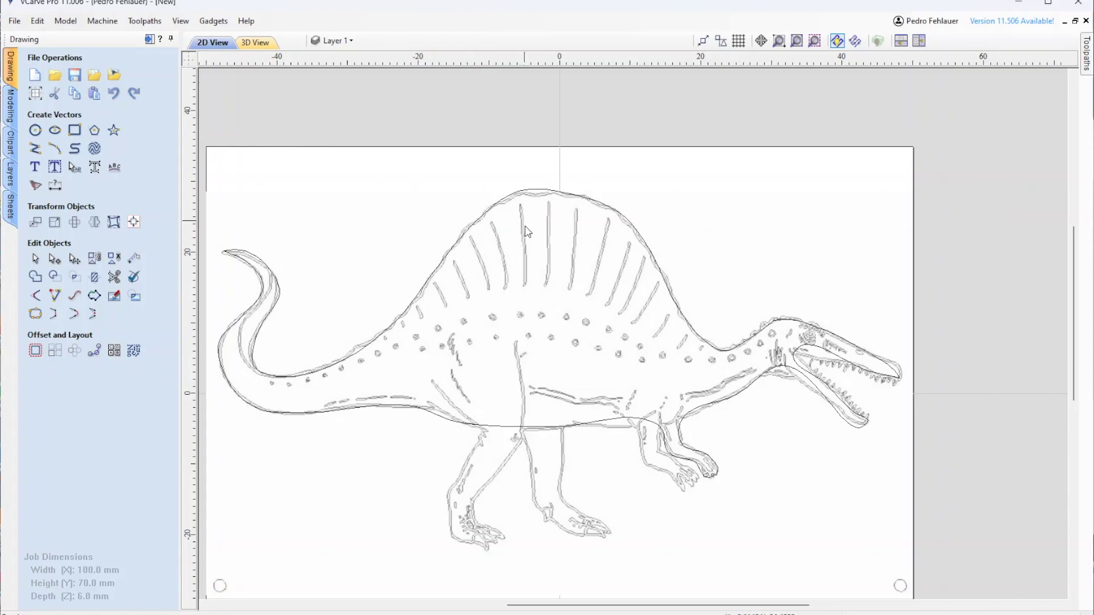
Trace three separate lines along the central ribs of the dinosaur's sail.
left_click(75, 154)
right_click(533, 247)
left_click(70, 149)
left_click(548, 203)
left_click(548, 283)
key("Escape")
left_click(74, 150)
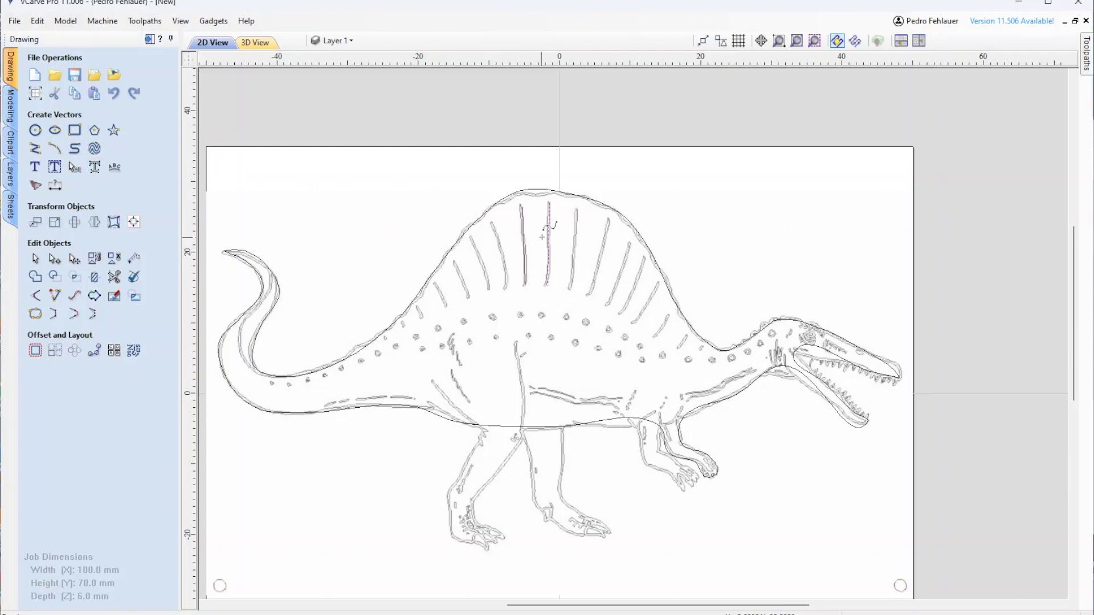
left_click(576, 211)
left_click(570, 288)
key("Escape")
Draw circles over three neighbouring spots in the upper row, with radii from about 0.4 to 0.53 mm.
scroll(516, 334, "up", 5)
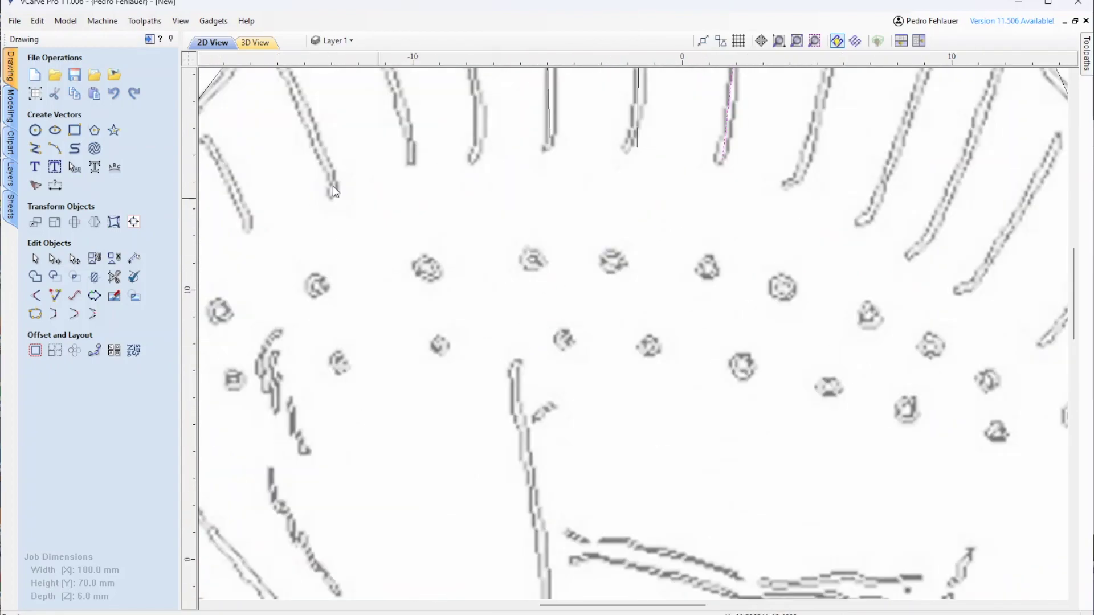
left_click(35, 130)
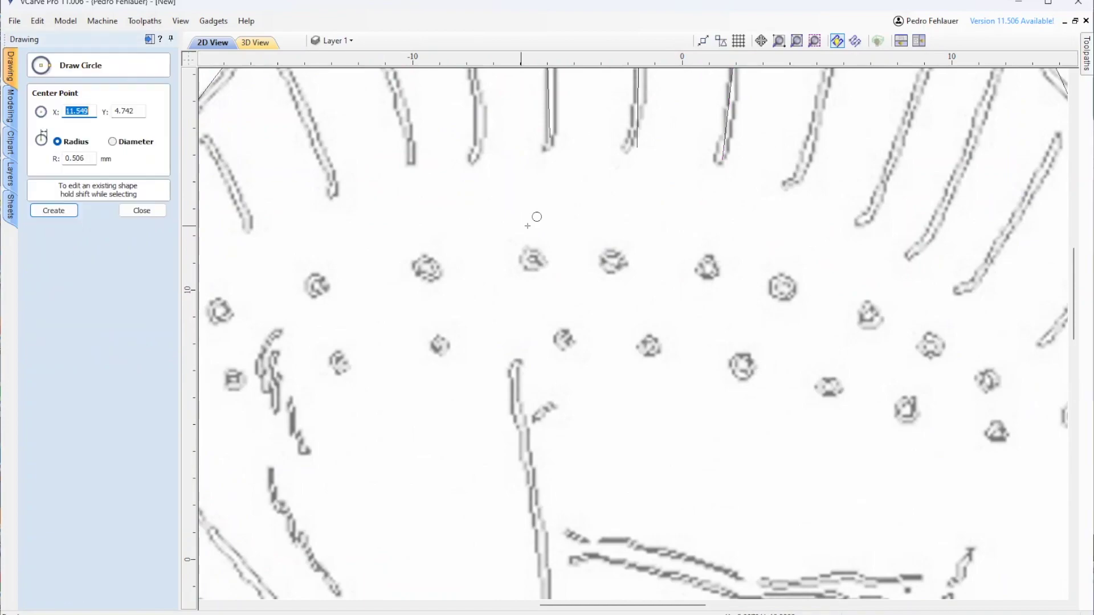
left_click(610, 261)
left_click(620, 262)
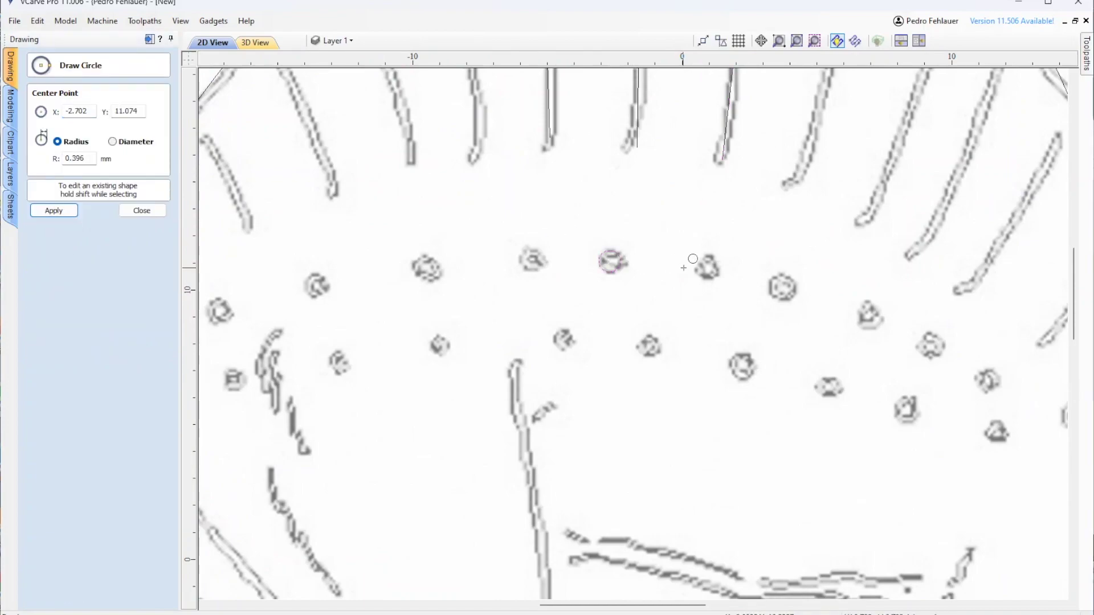
left_click(708, 268)
left_click(718, 268)
left_click(779, 287)
left_click(795, 287)
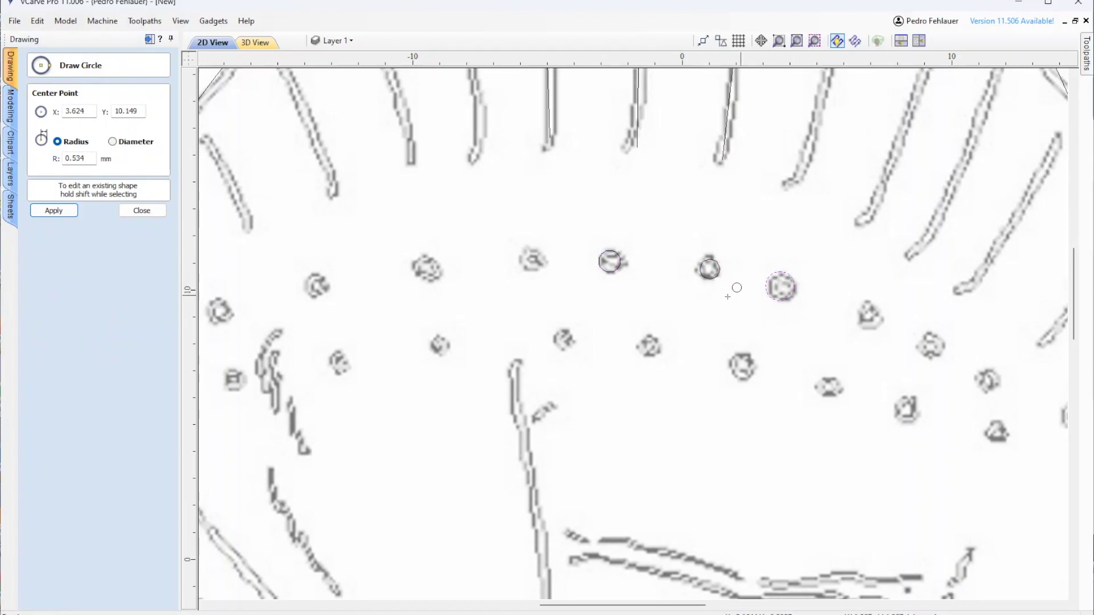
key("Escape")
Trace a curve along the upper skin fold running across the dinosaur's belly towards the front leg.
middle_click_drag(749, 520, 566, 410)
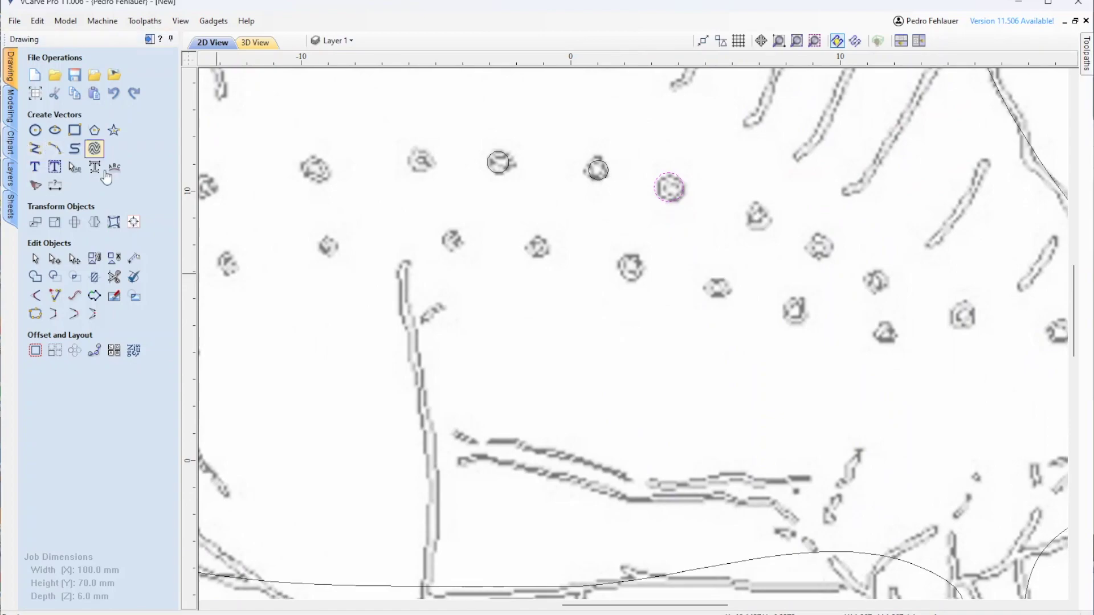
left_click(459, 434)
left_click(487, 444)
left_click(534, 451)
left_click(620, 474)
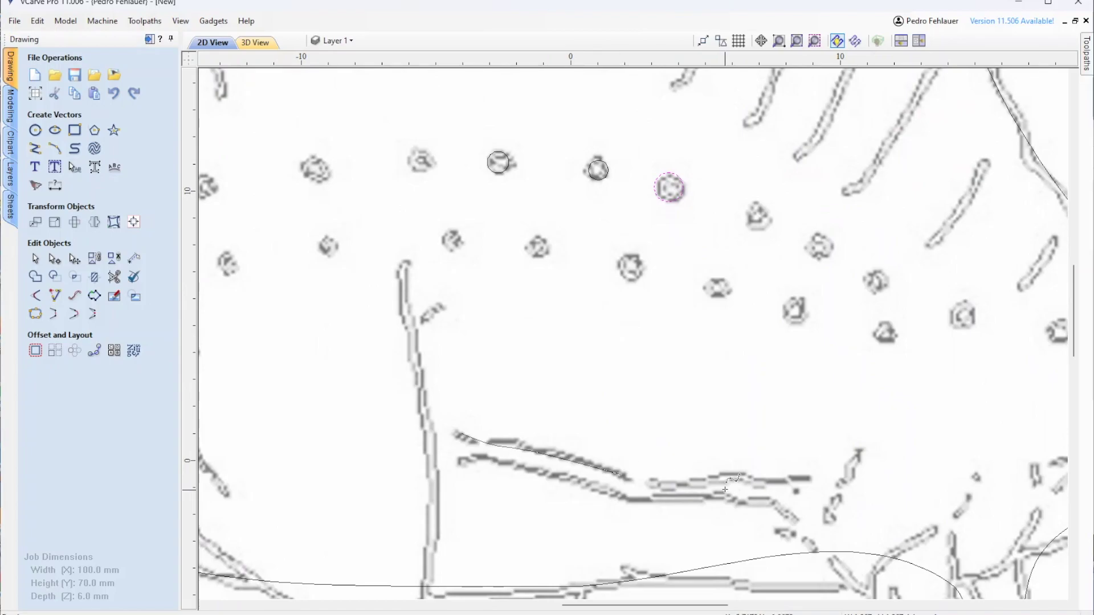
left_click(806, 478)
key("Escape")
Hide the Bitmap Layer so only the drawn vectors show.
scroll(695, 407, "down", 5)
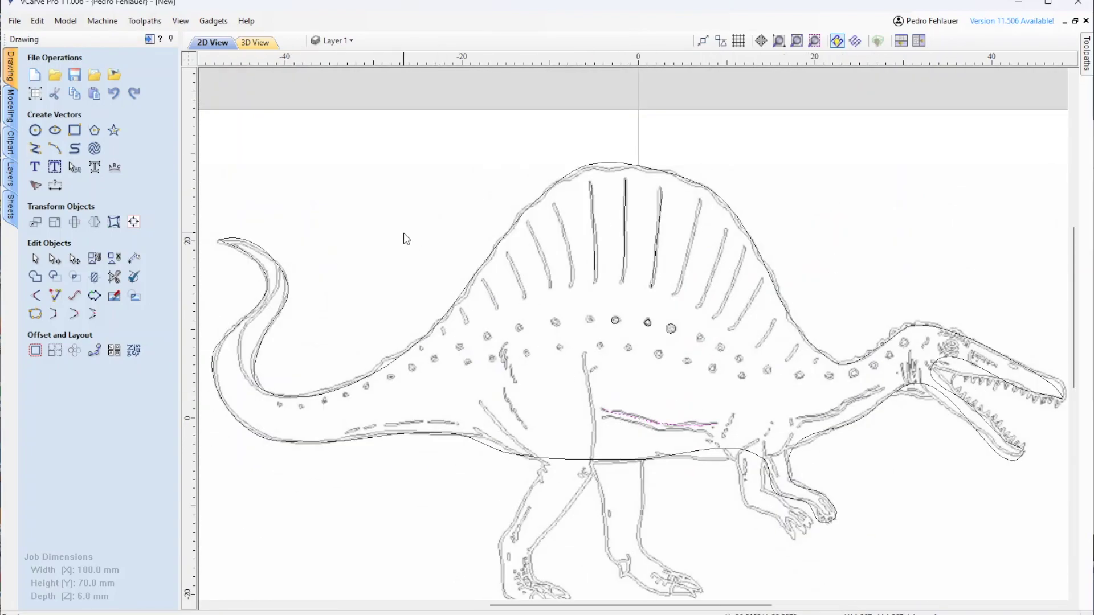
scroll(406, 238, "down", 1)
left_click(347, 41)
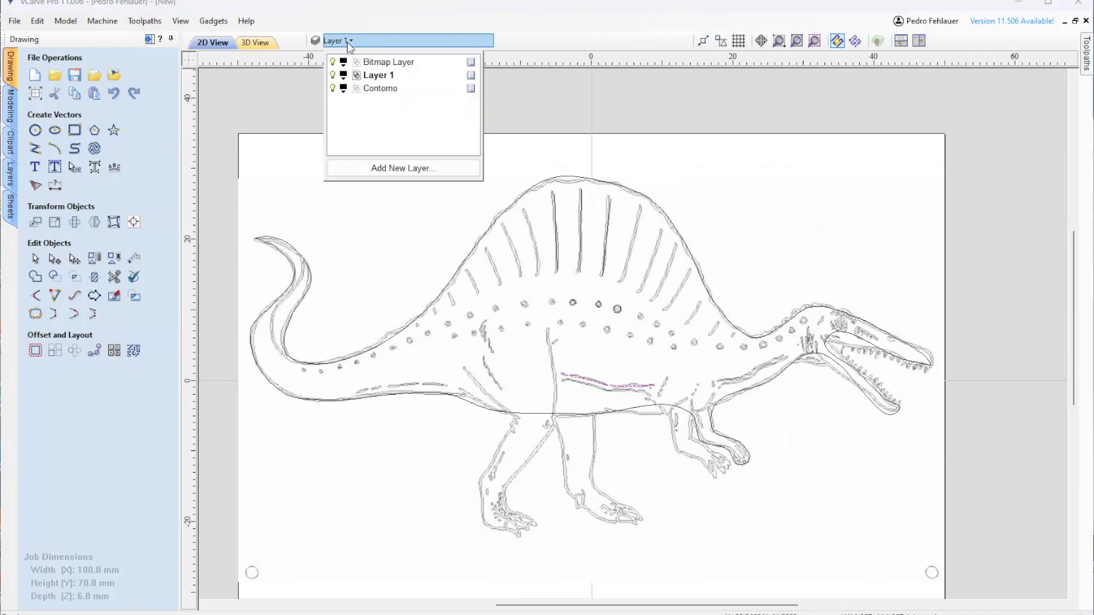
left_click(333, 62)
left_click(373, 238)
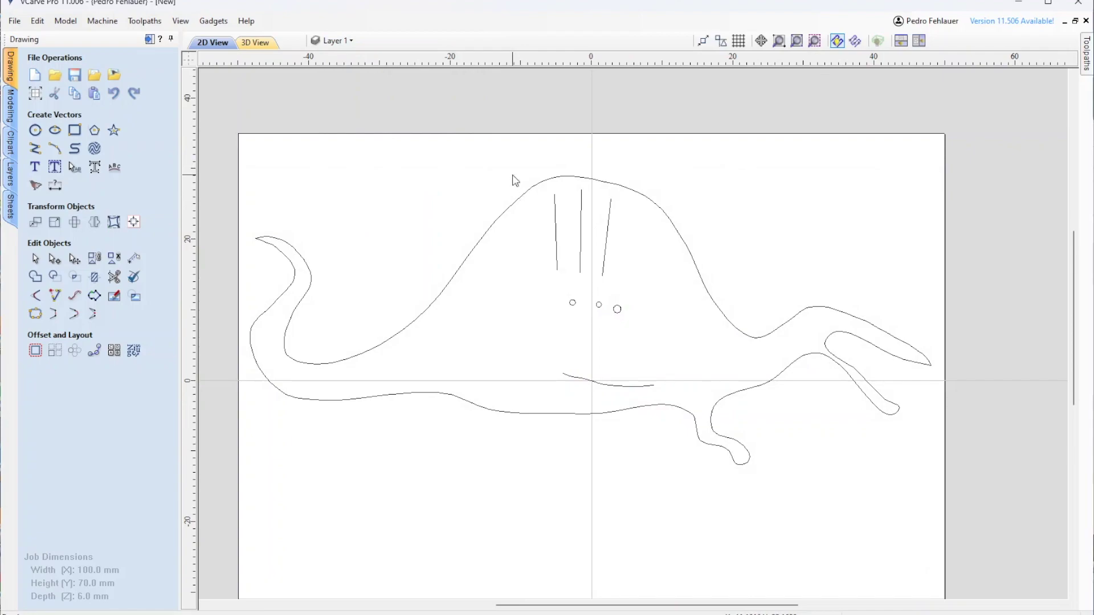
Move the three sail lines and the belly curve together to a new layer.
left_click_drag(515, 165, 657, 283)
left_click(606, 386, "shift")
right_click(606, 385)
mouse_move(688, 376)
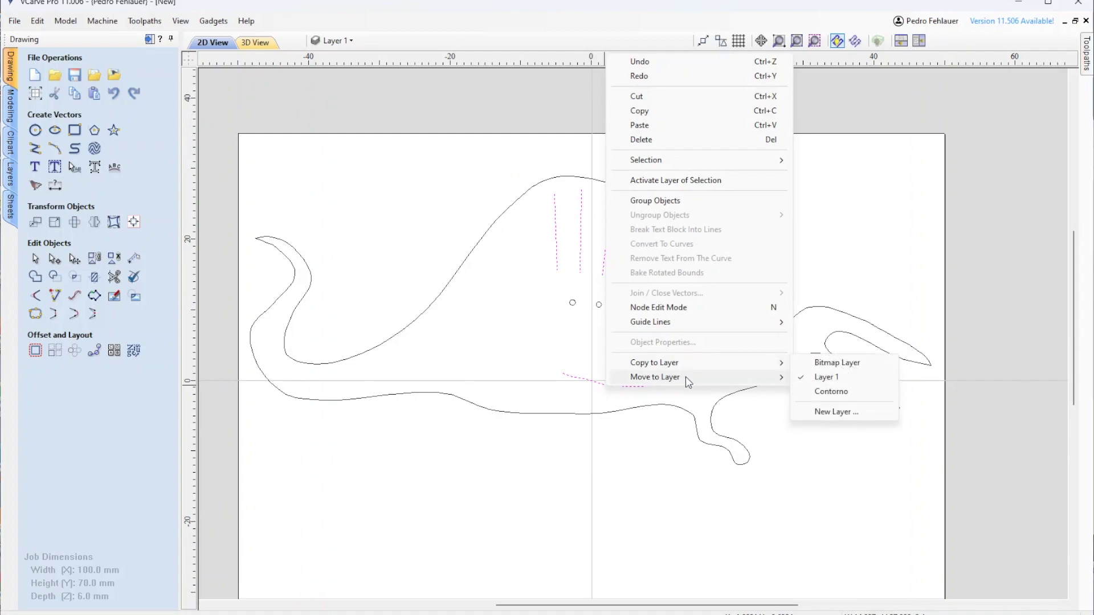
left_click(821, 427)
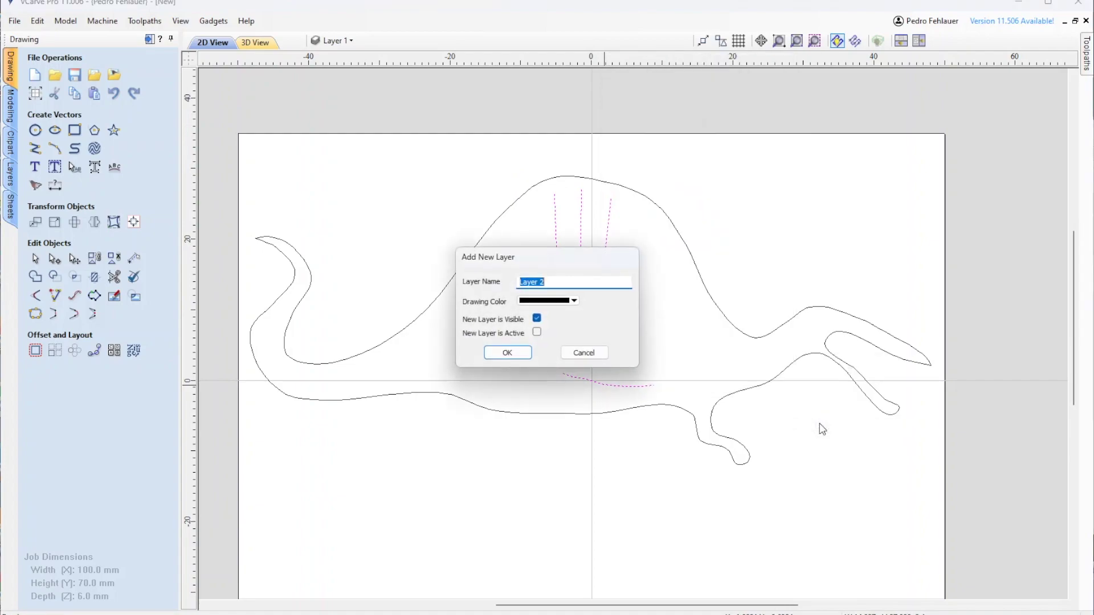
type("Ya")
key("Return")
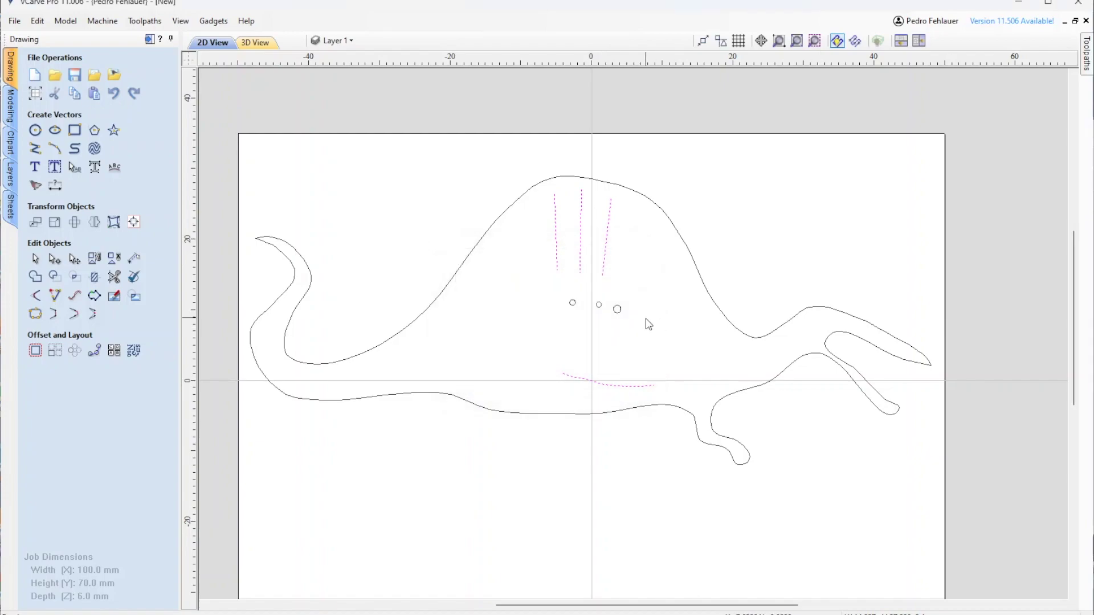
Move the three spot circles together to a new layer named Circulos.
left_click_drag(647, 337, 561, 299)
right_click(622, 312)
mouse_move(678, 614)
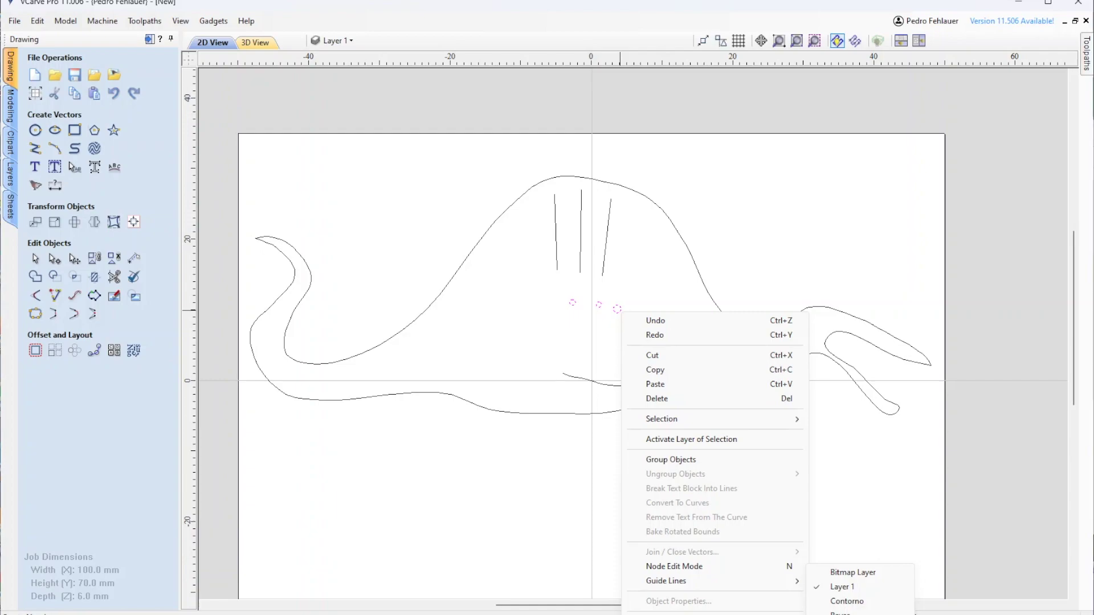
left_click(849, 614)
type("Circulos")
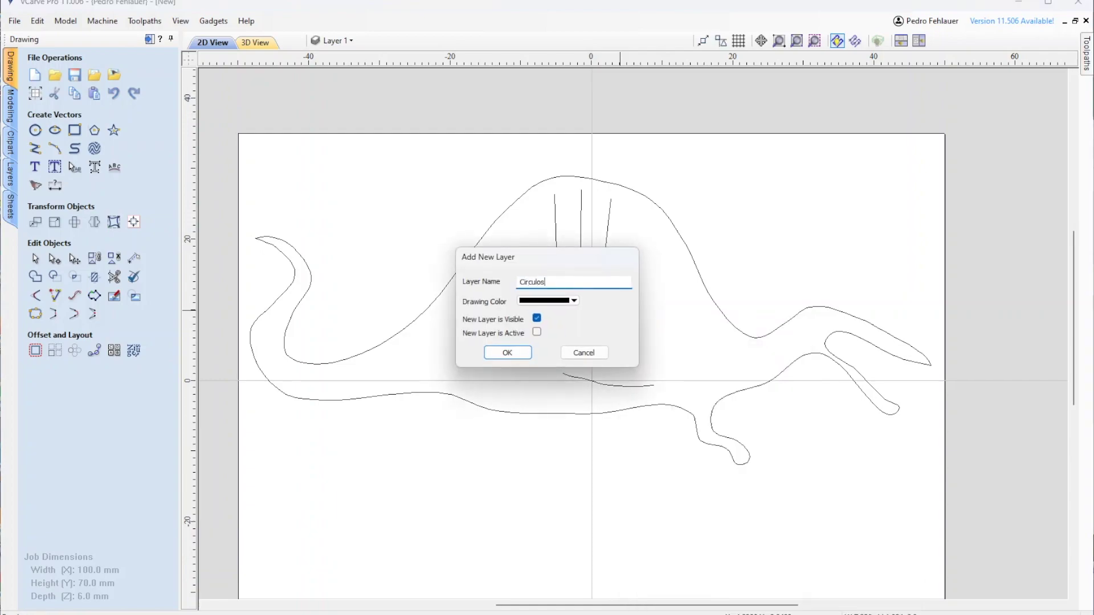
key("Return")
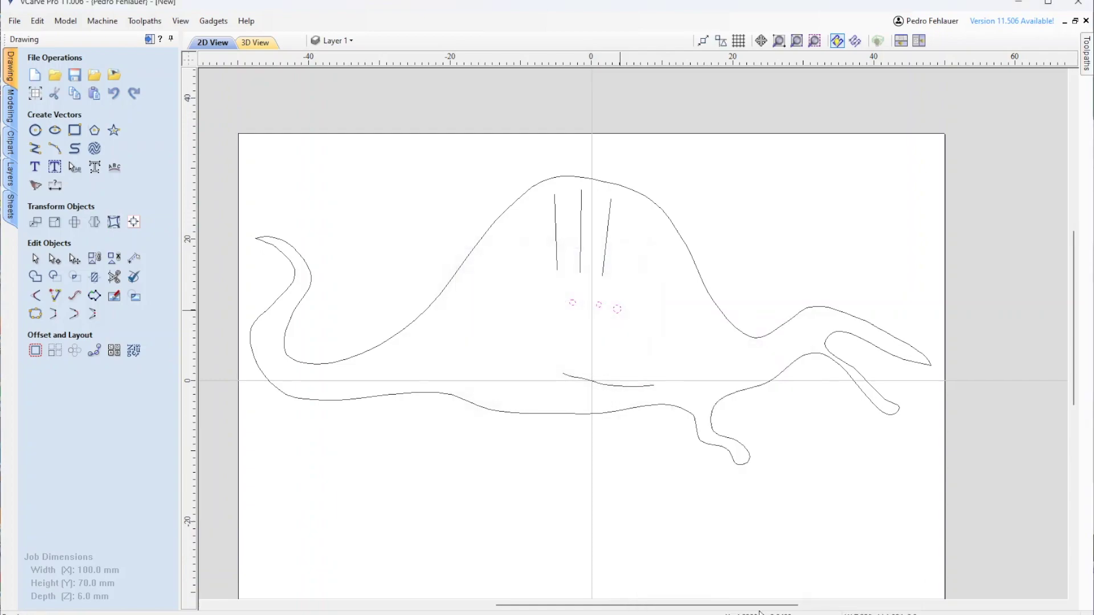
left_click(436, 196)
left_click_drag(220, 120, 659, 468)
mouse_move(227, 107)
left_mouse_down()
mouse_move(650, 420)
mouse_move(672, 456)
mouse_move(664, 462)
mouse_move(637, 385)
mouse_move(493, 195)
mouse_move(431, 166)
left_mouse_up()
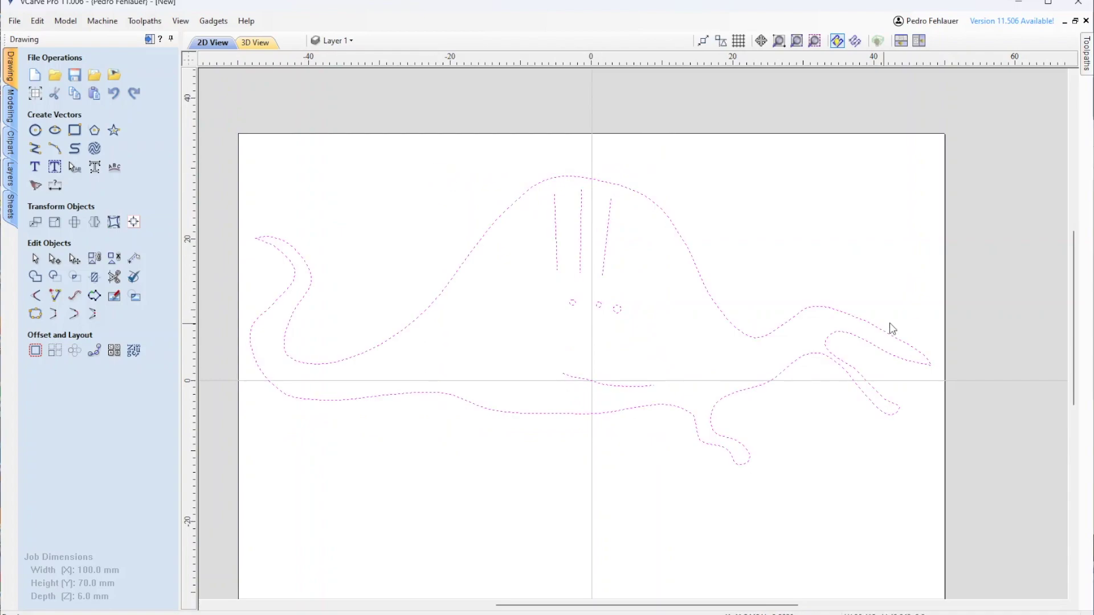
left_click_drag(687, 478, 446, 160)
left_click(416, 192)
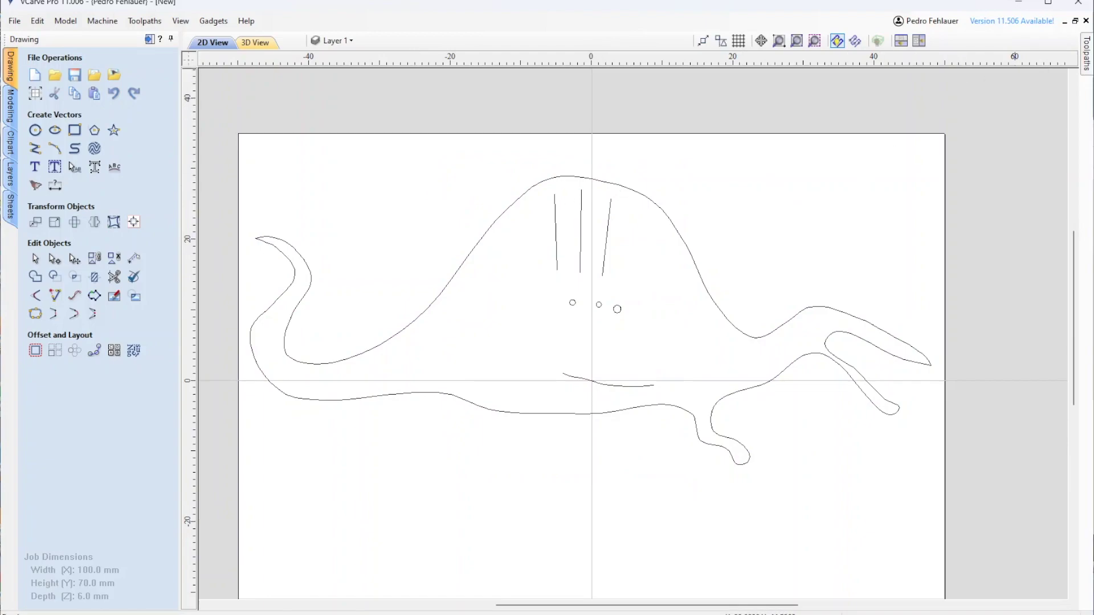
Start a pocket toolpath with all the dinosaur vectors selected and remove both end mills from its tool list.
left_click(1088, 60)
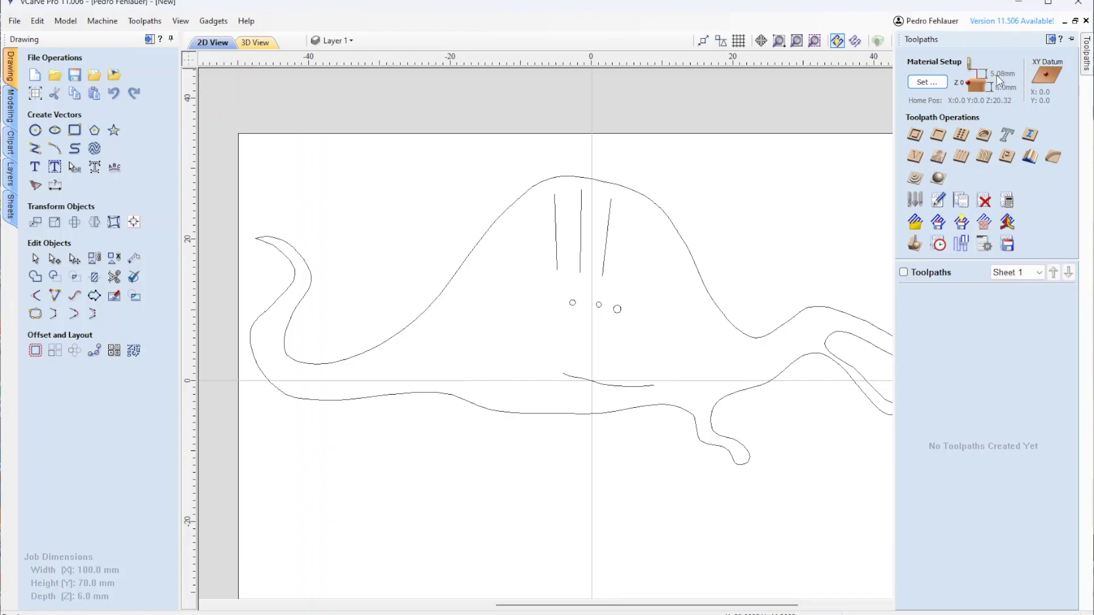
left_click(1071, 39)
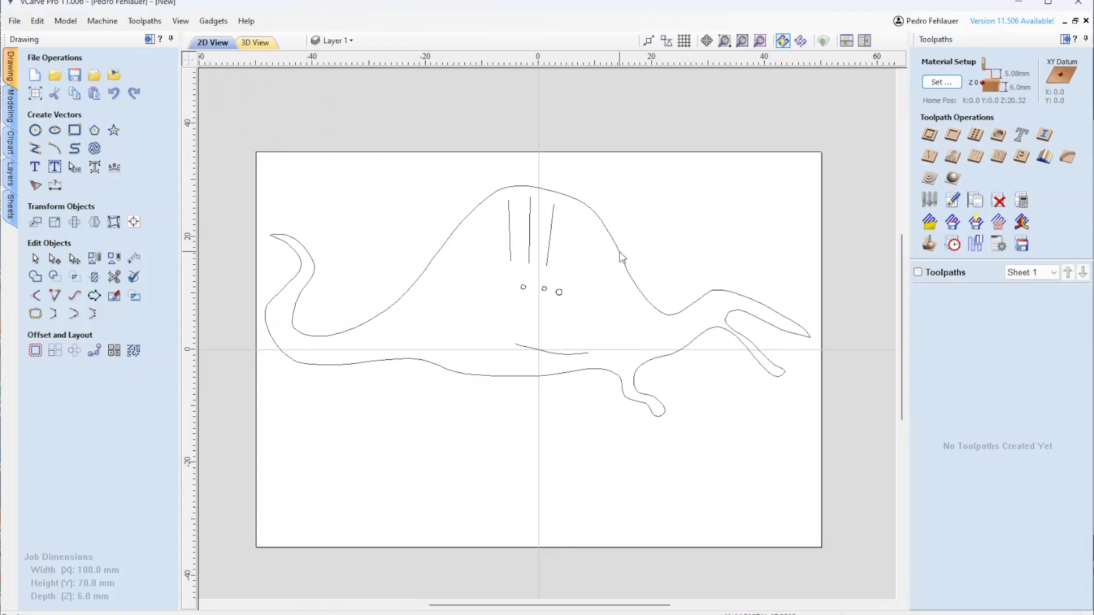
mouse_move(802, 493)
left_mouse_down()
mouse_move(576, 224)
mouse_move(273, 193)
mouse_move(239, 167)
left_mouse_up()
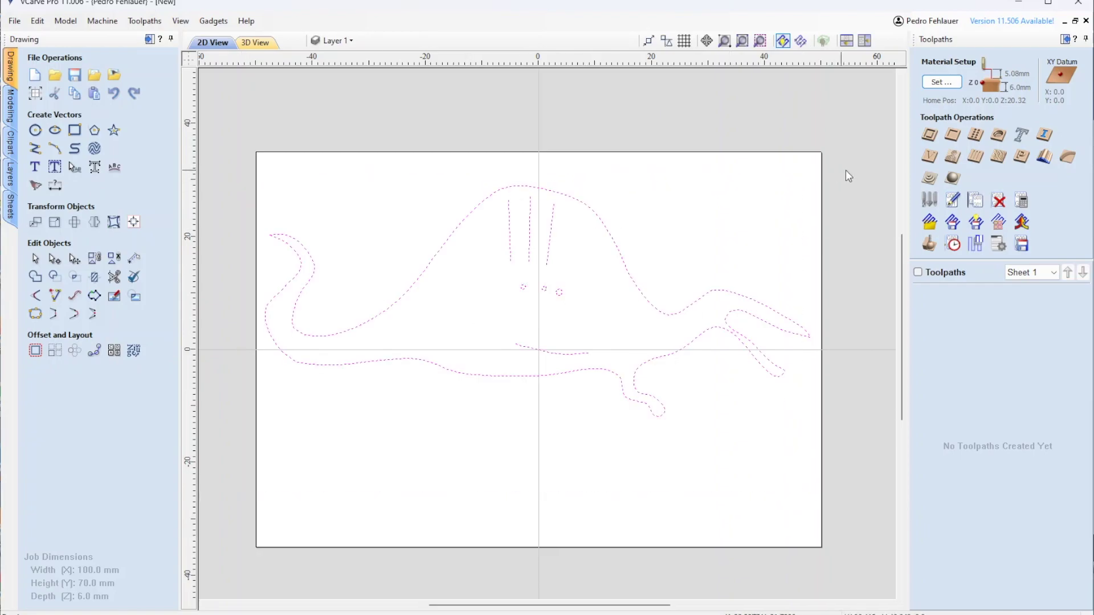
left_click(952, 135)
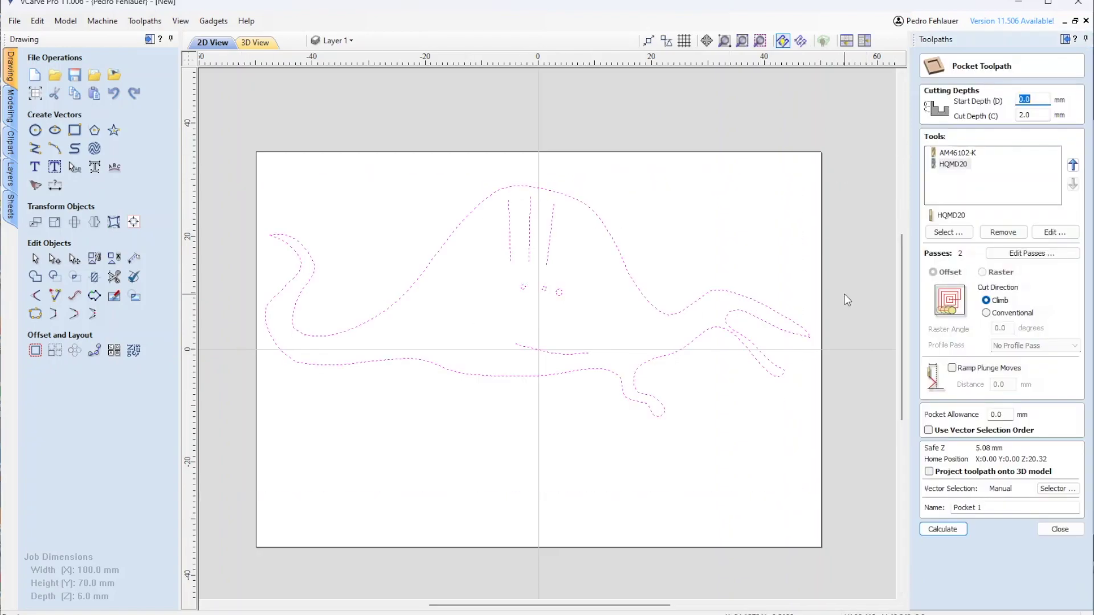
left_click(1002, 232)
left_click(1003, 232)
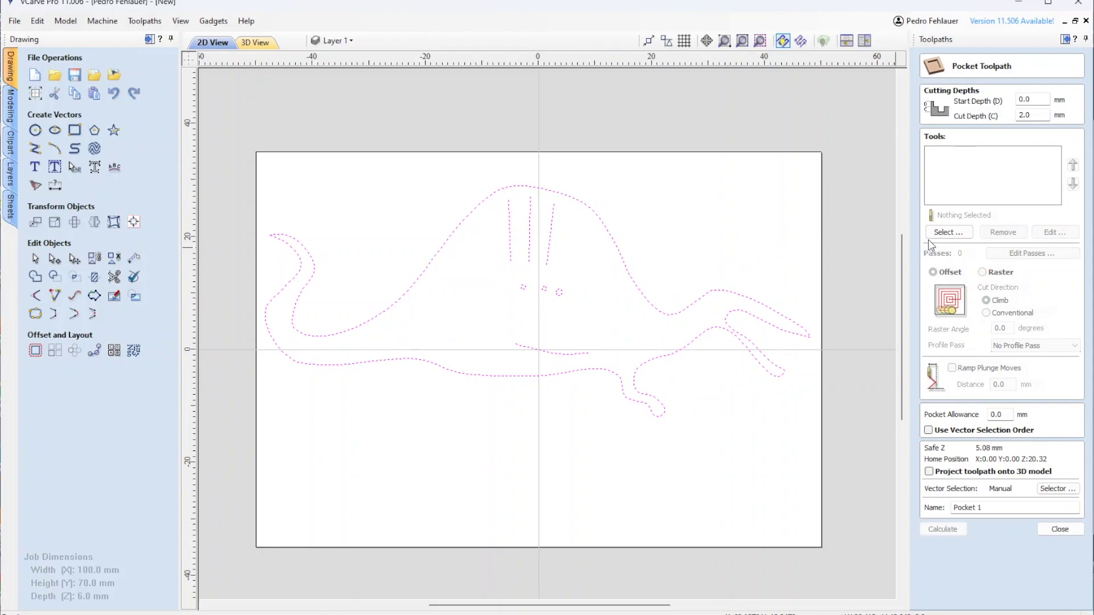
Add the AM46102-K end mill and the HQMD20 end mill to the pocket's tool list.
left_click(951, 233)
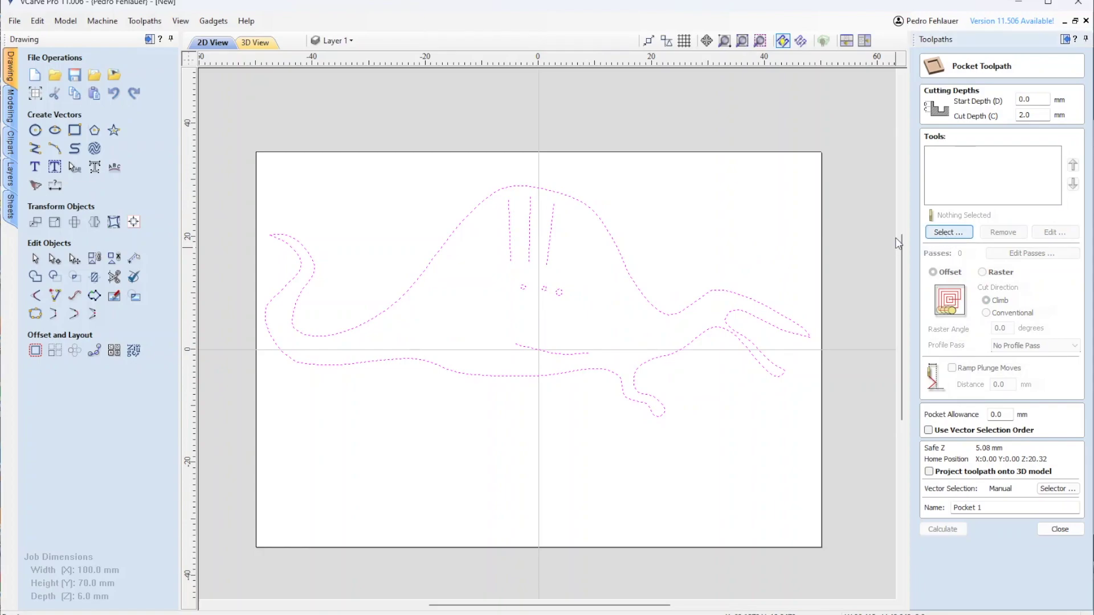
left_click(363, 226)
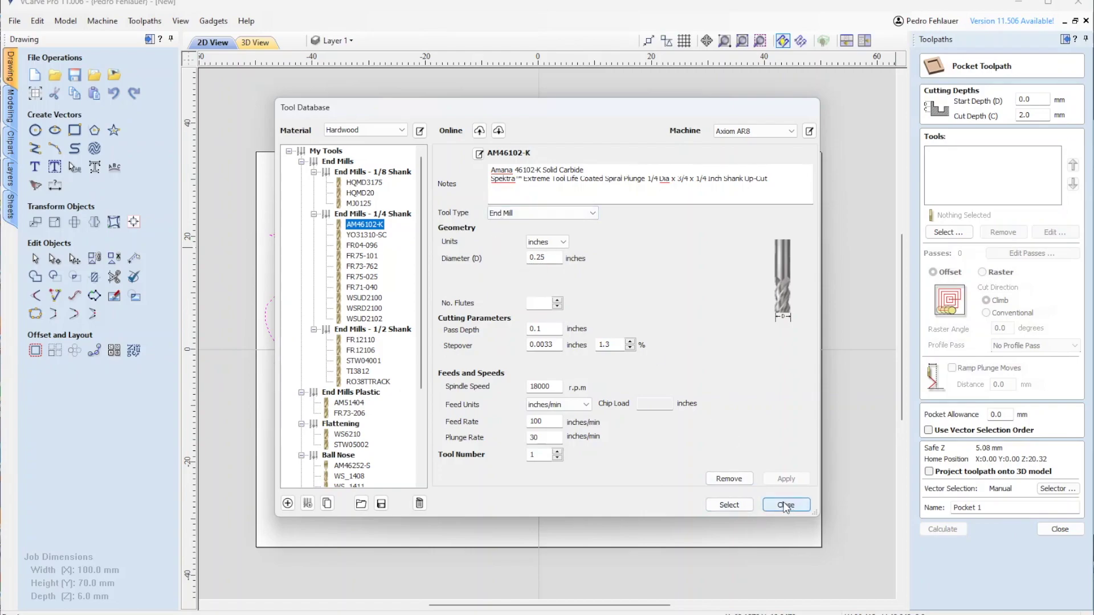
left_click(729, 505)
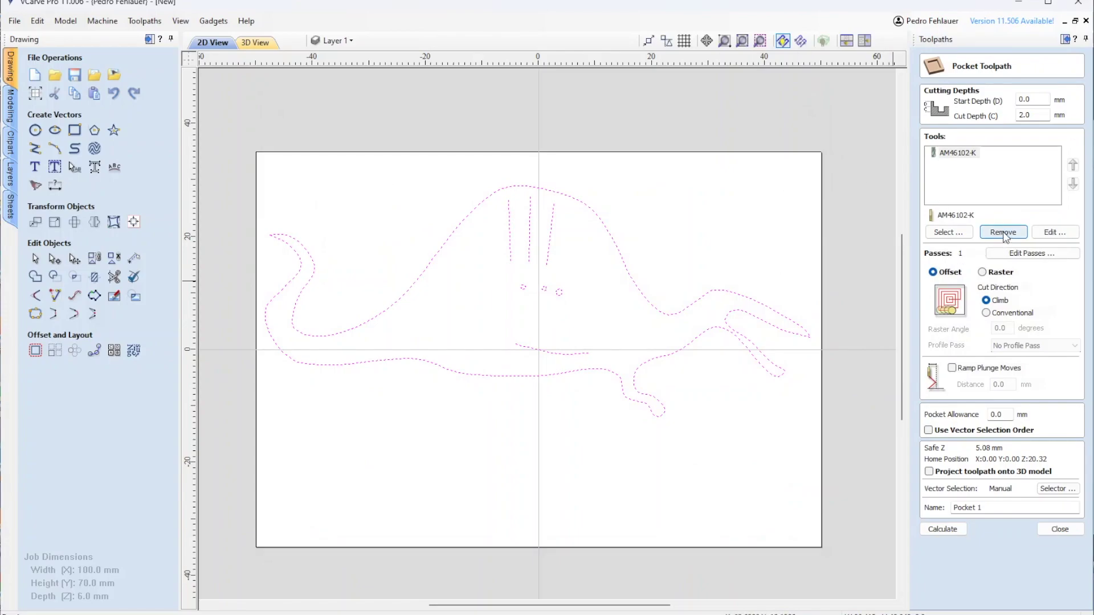
left_click(943, 232)
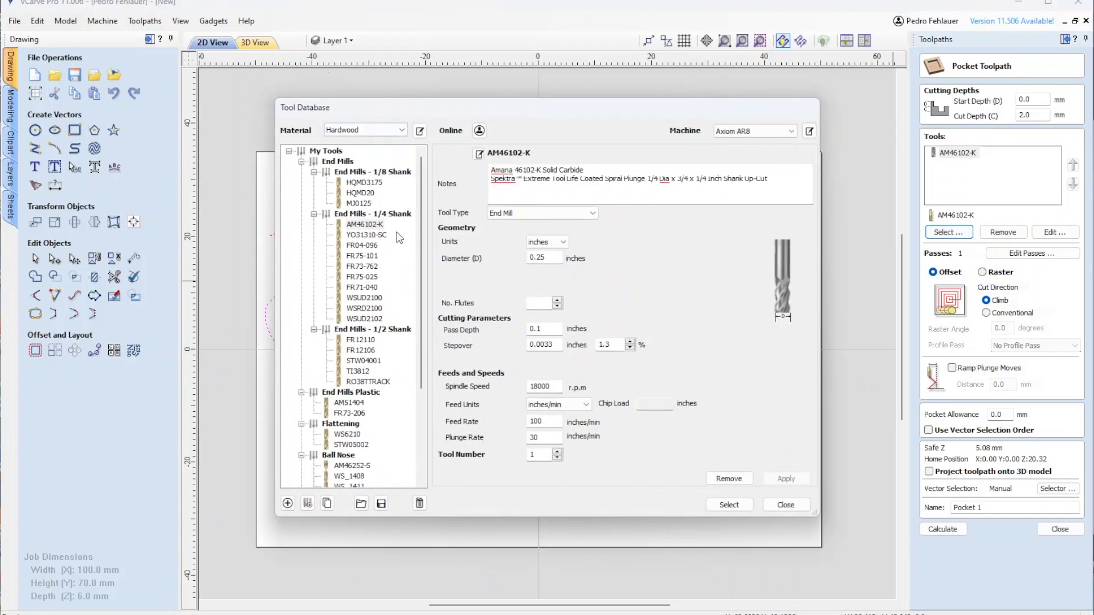
left_click(360, 193)
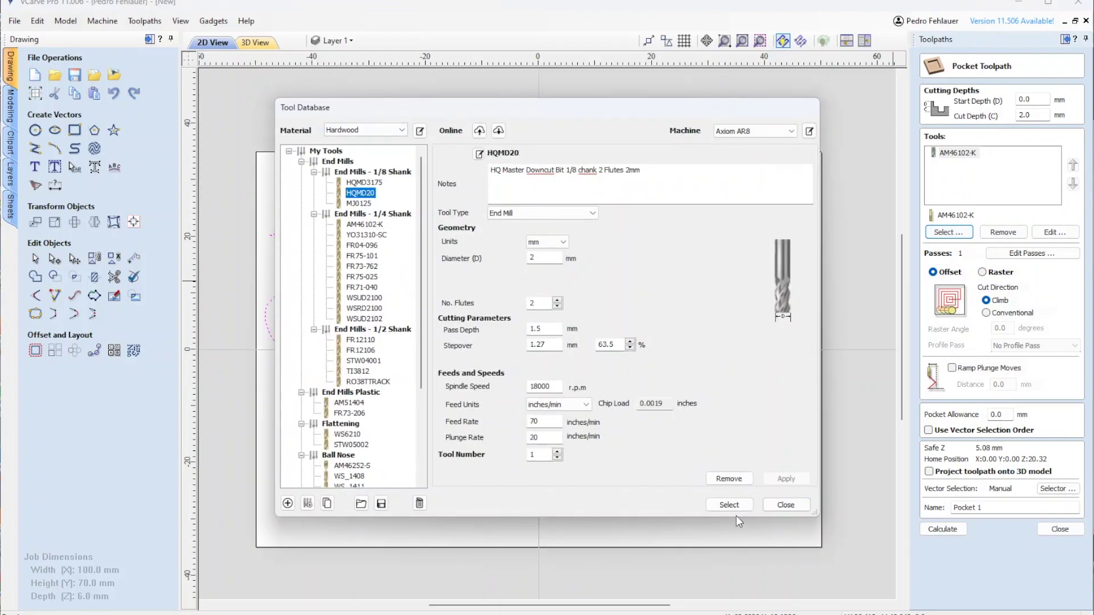
left_click(722, 506)
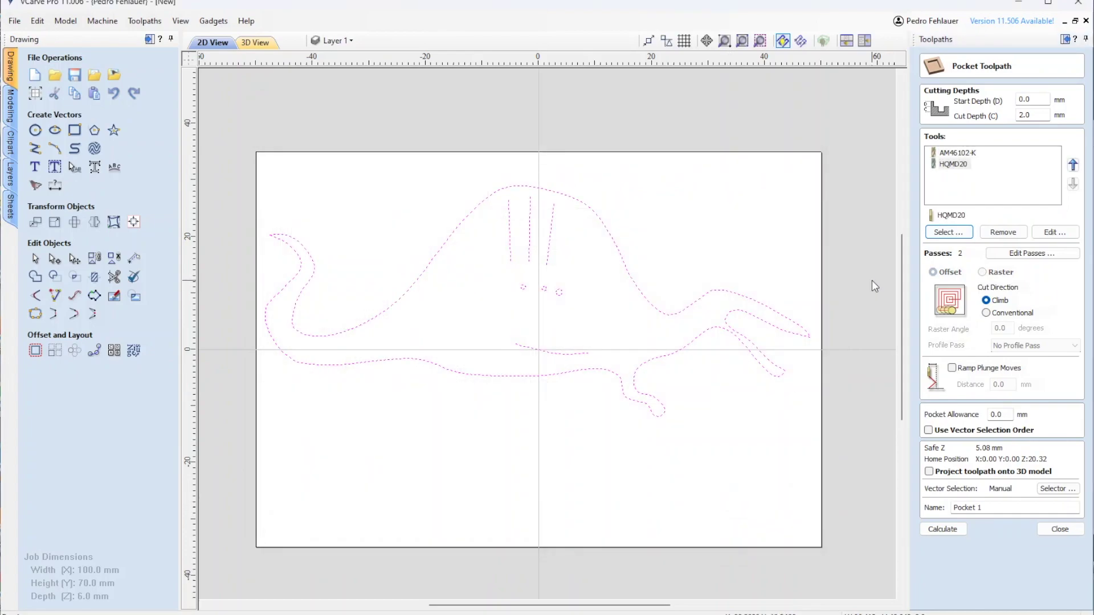
Calculate the pocket toolpath with both end mills, ignoring the open vectors.
left_click(941, 528)
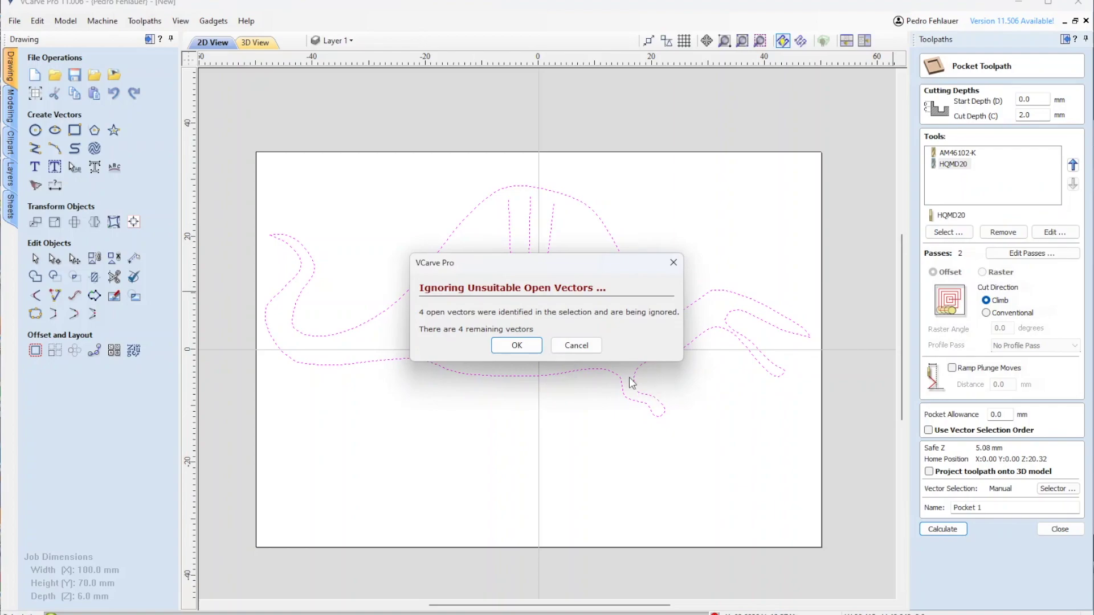
left_click_drag(608, 267, 715, 94)
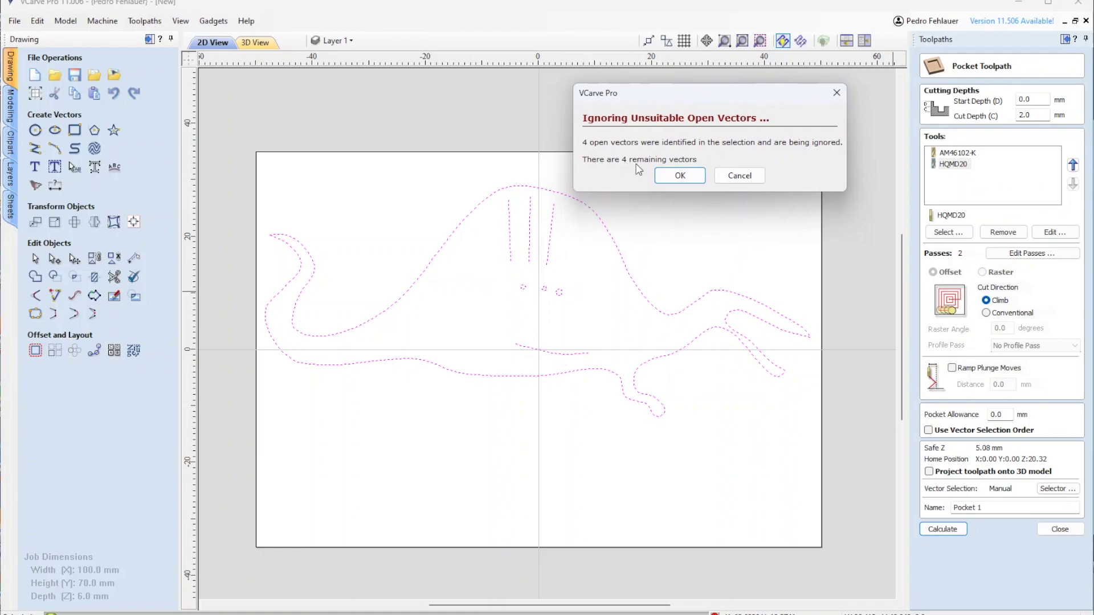
left_click(686, 176)
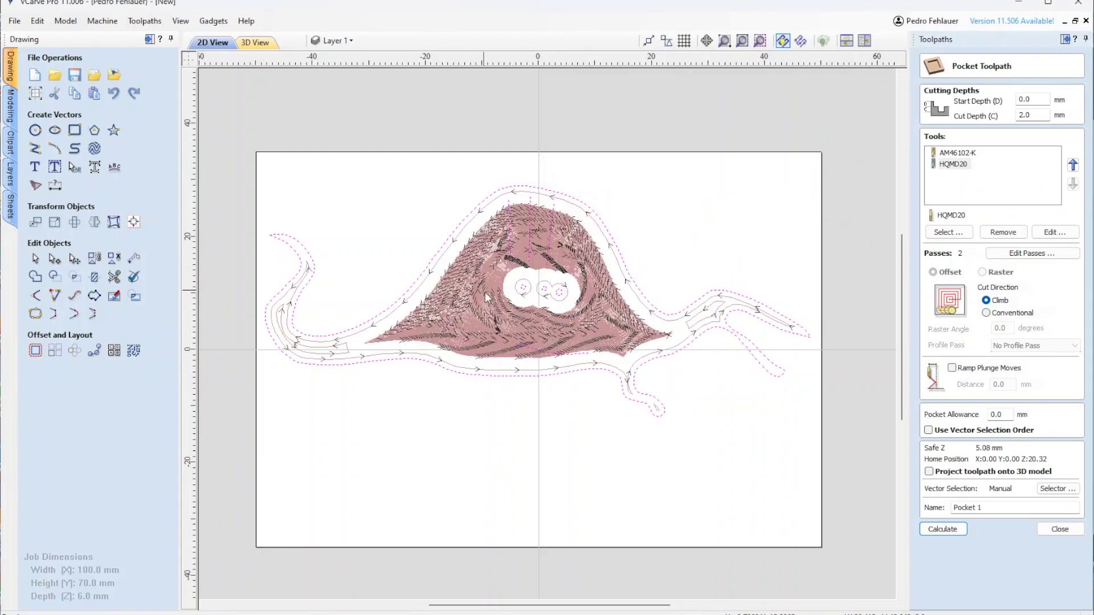
Increase the stepover of the AM46102-K end mill in the pocket's tool list.
left_click(960, 153)
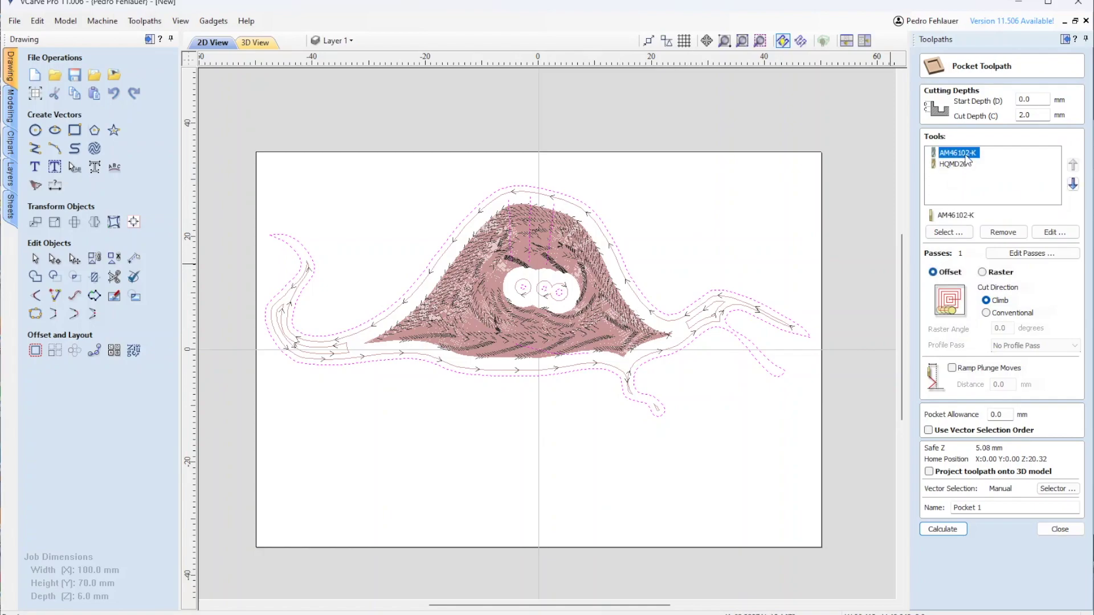
double_click(968, 154)
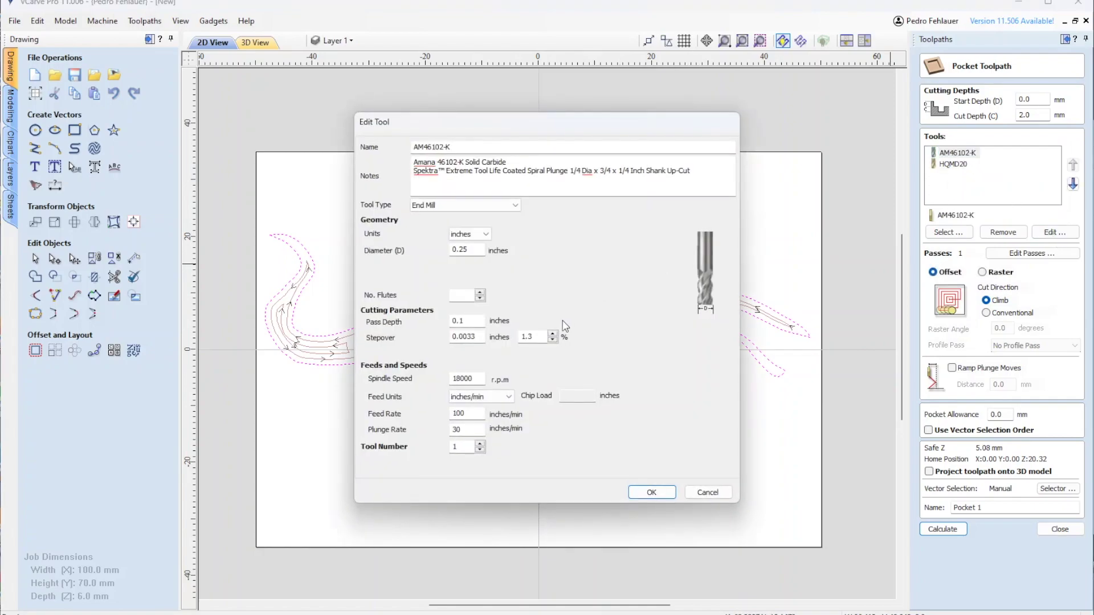
left_click_drag(543, 336, 455, 337)
left_click(663, 497)
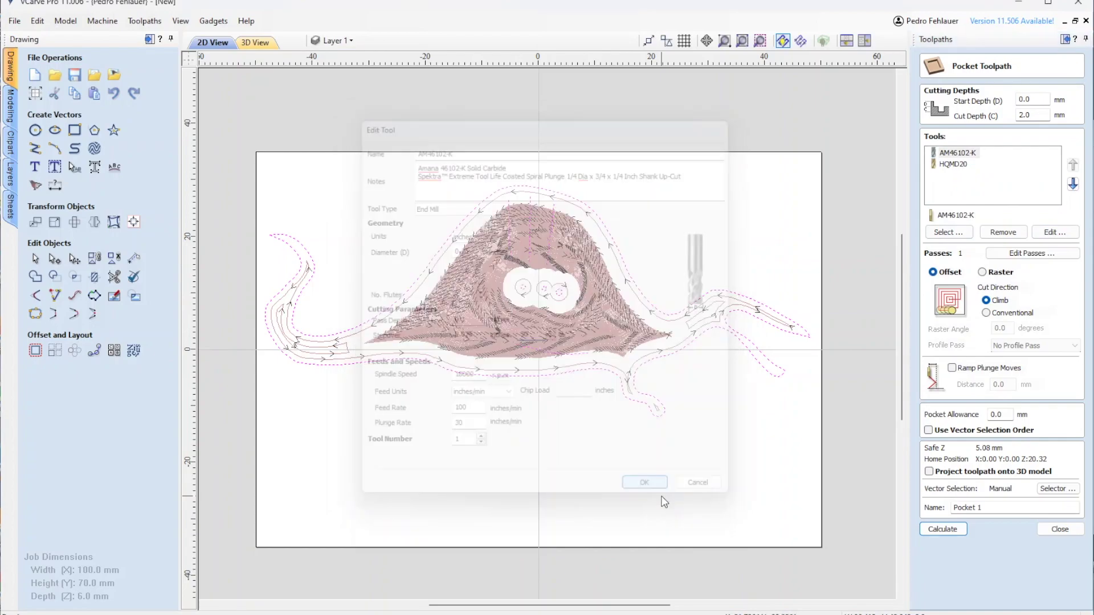
Set the HQMD20 end mill's stepover to 30% and recalculate the pocket, ignoring the open vectors.
double_click(949, 166)
double_click(541, 338)
type("30")
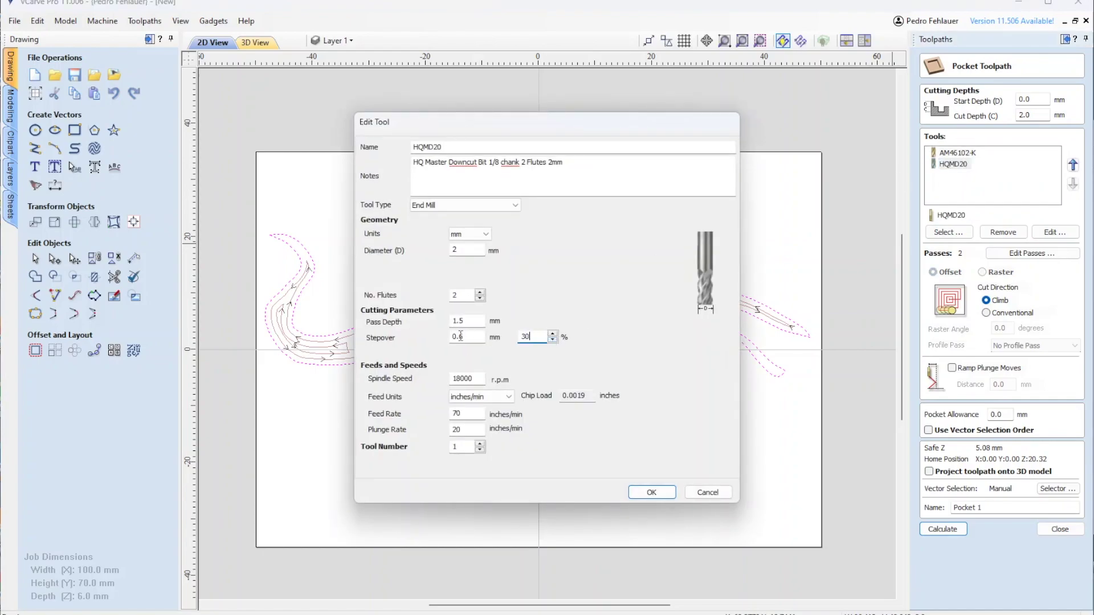
left_click(658, 493)
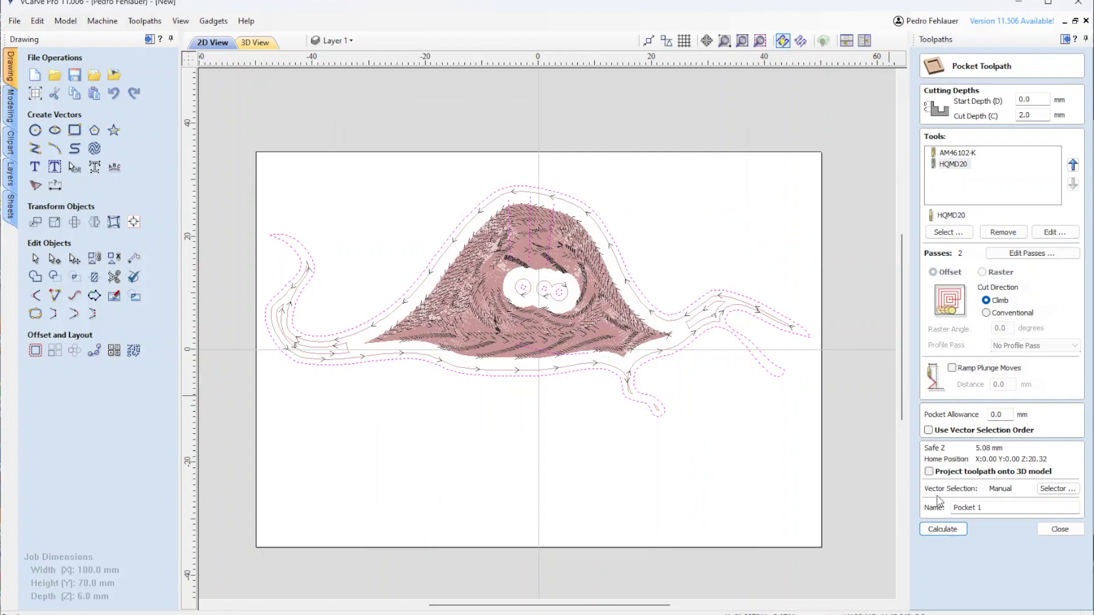
left_click(937, 529)
left_click(515, 344)
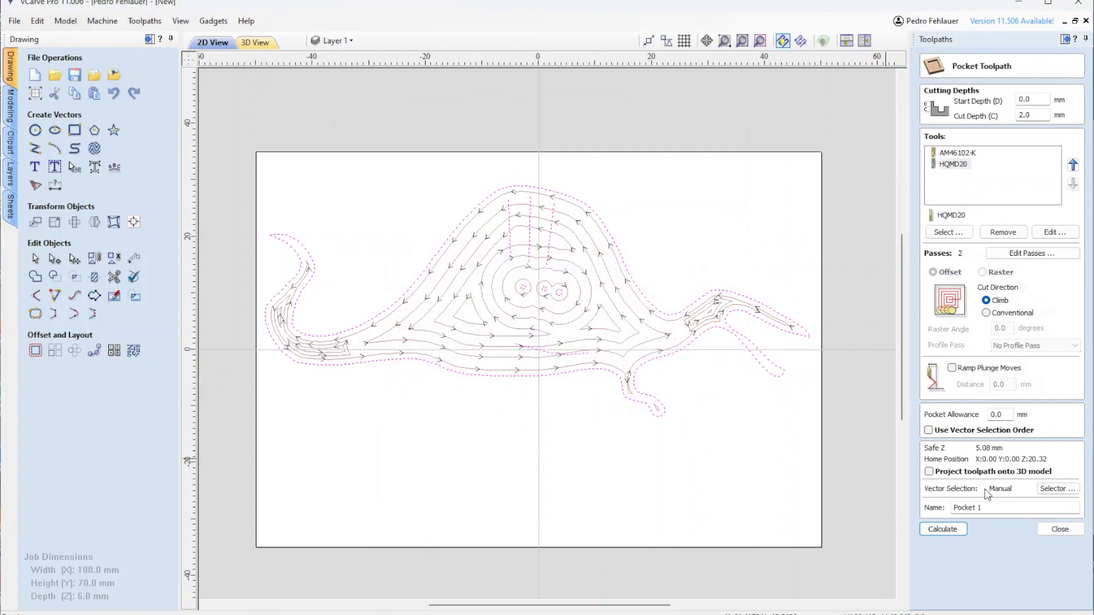
Close the pocket settings and hide Pocket 1 to examine the Clear 1 toolpath alone before showing it again.
left_click(1041, 527)
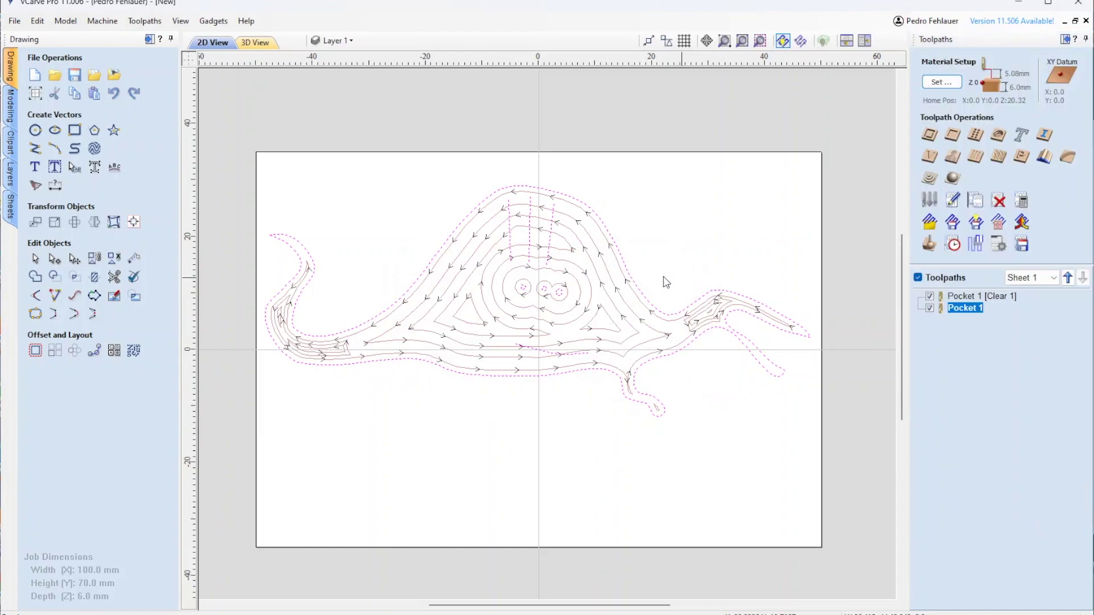
left_click(929, 308)
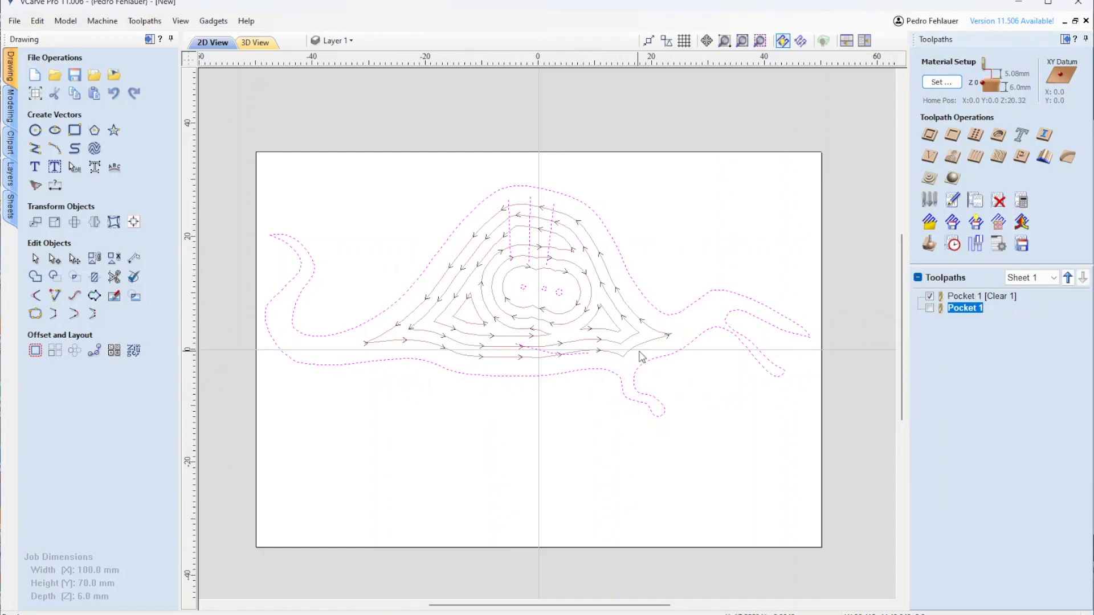
left_click(929, 309)
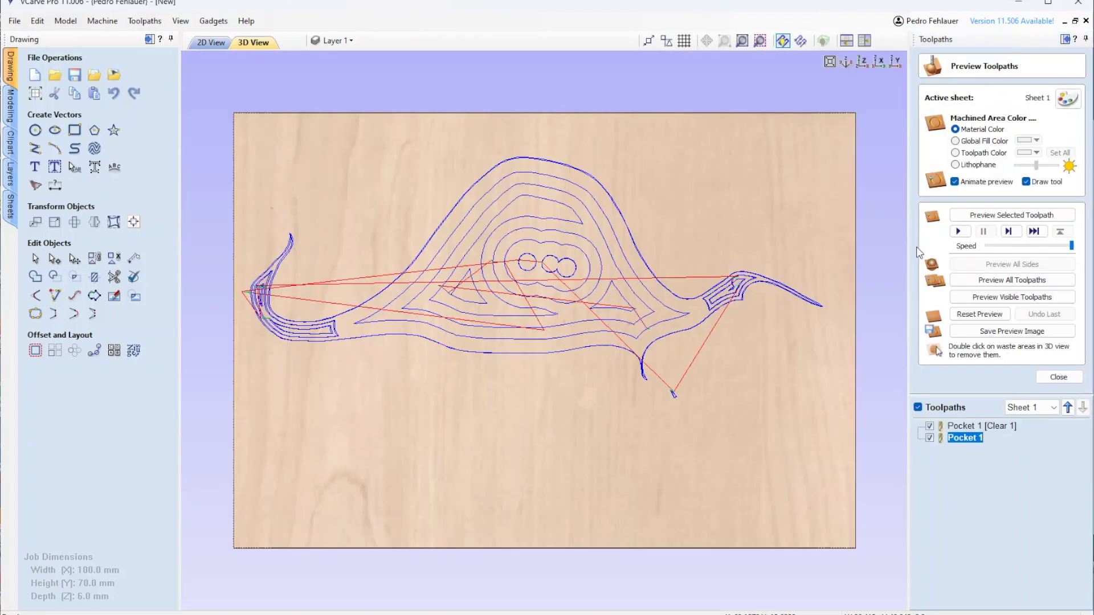
Preview all toolpaths in 3D, reset the preview and return to the 2D drawing.
left_click(998, 281)
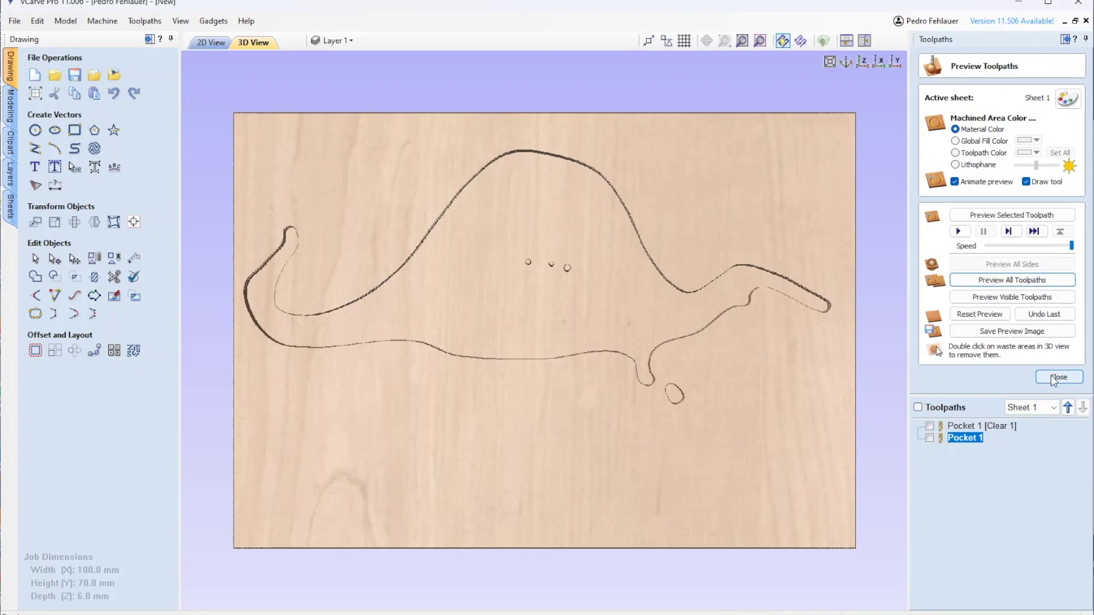
left_click(979, 314)
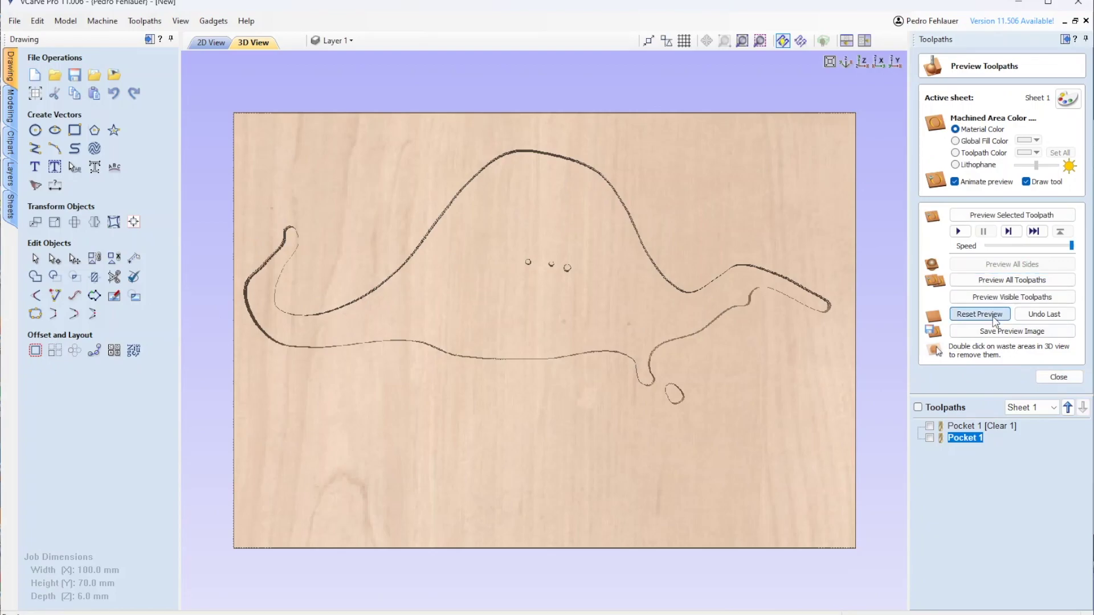
left_click(1058, 377)
left_click(210, 42)
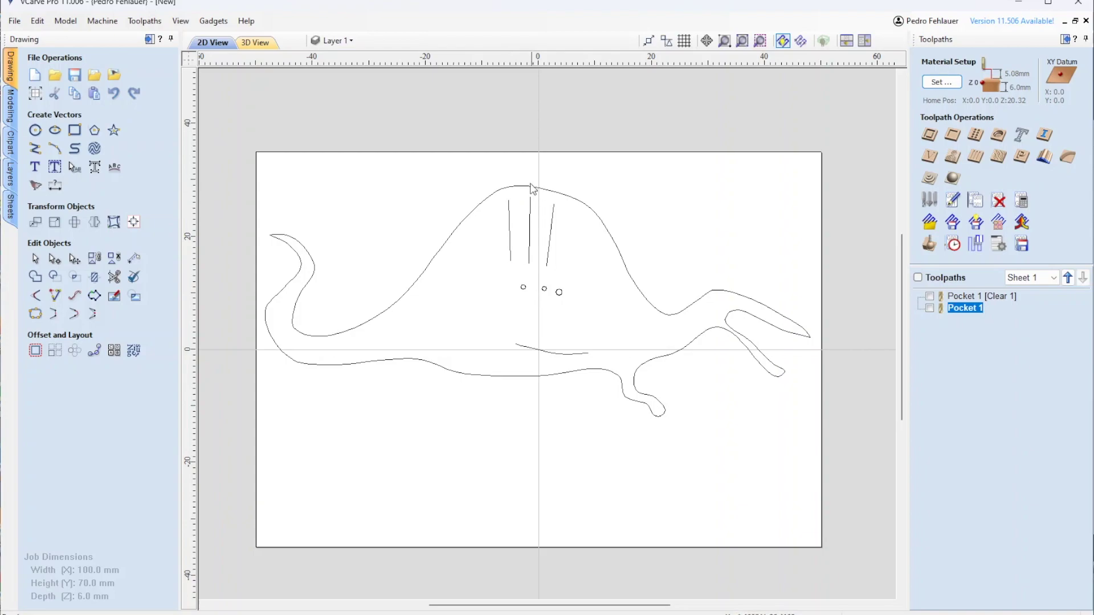
Create a vector boundary offset 0.5 mm around the sail line nearest the tail.
left_click(509, 229)
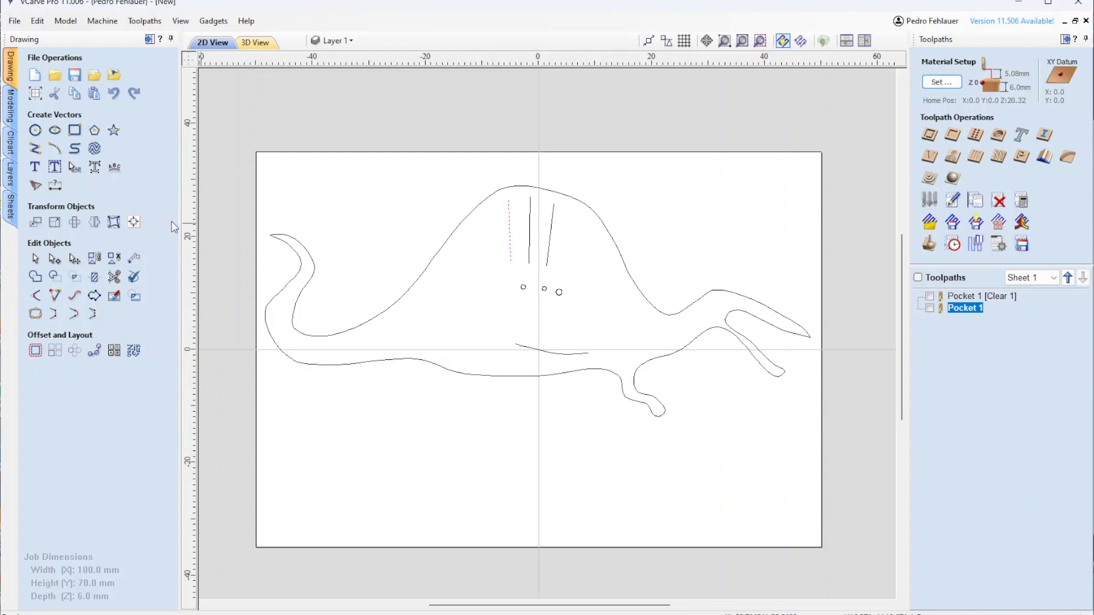
left_click(95, 296)
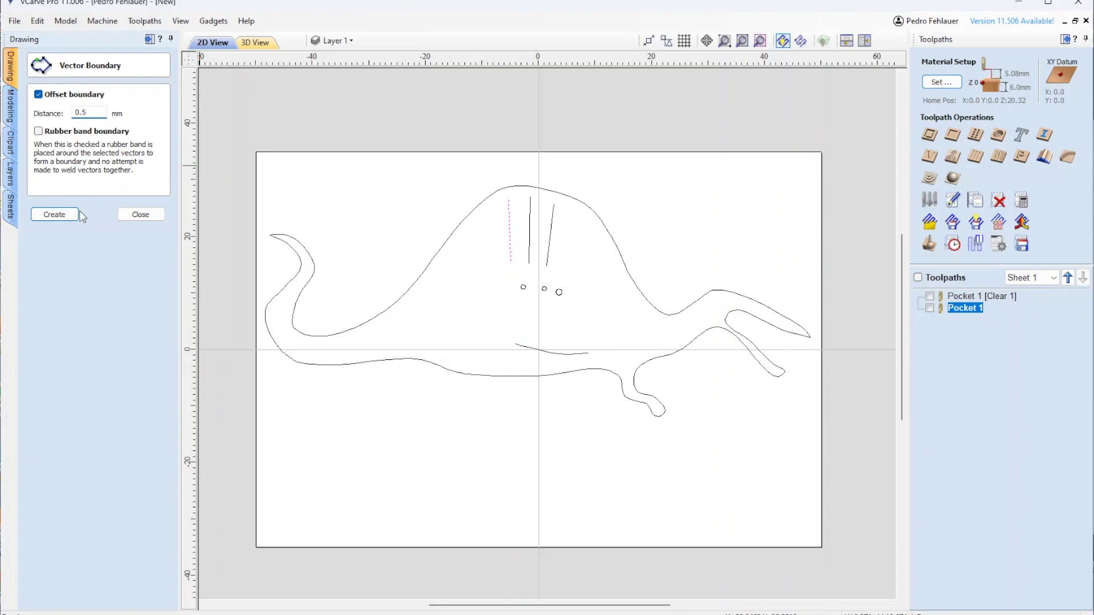
left_click(54, 215)
left_click(136, 216)
scroll(536, 238, "up", 5)
scroll(539, 239, "down", 4)
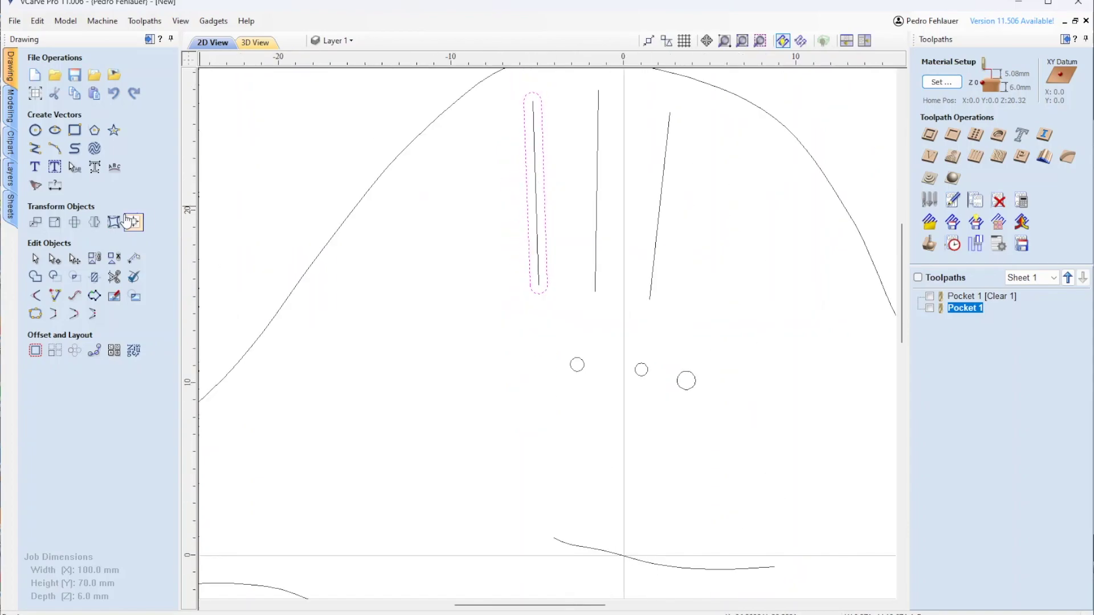
Add a length dimension with 4.0 mm text height across the new boundary's width, and hide the Dimensions layer.
left_click(55, 187)
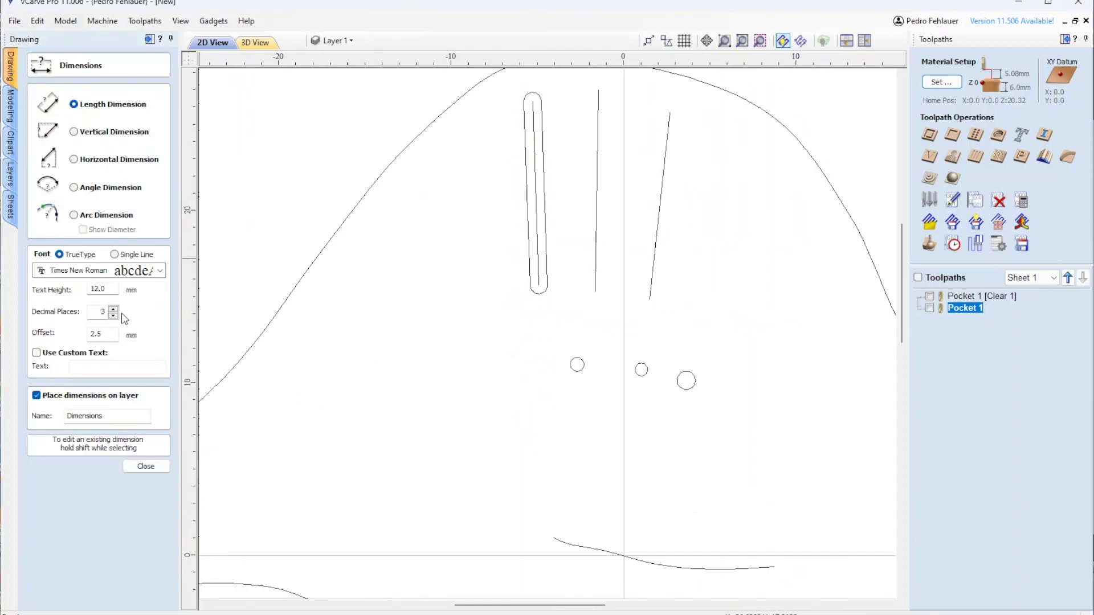
left_click_drag(104, 288, 26, 291)
type("4.0")
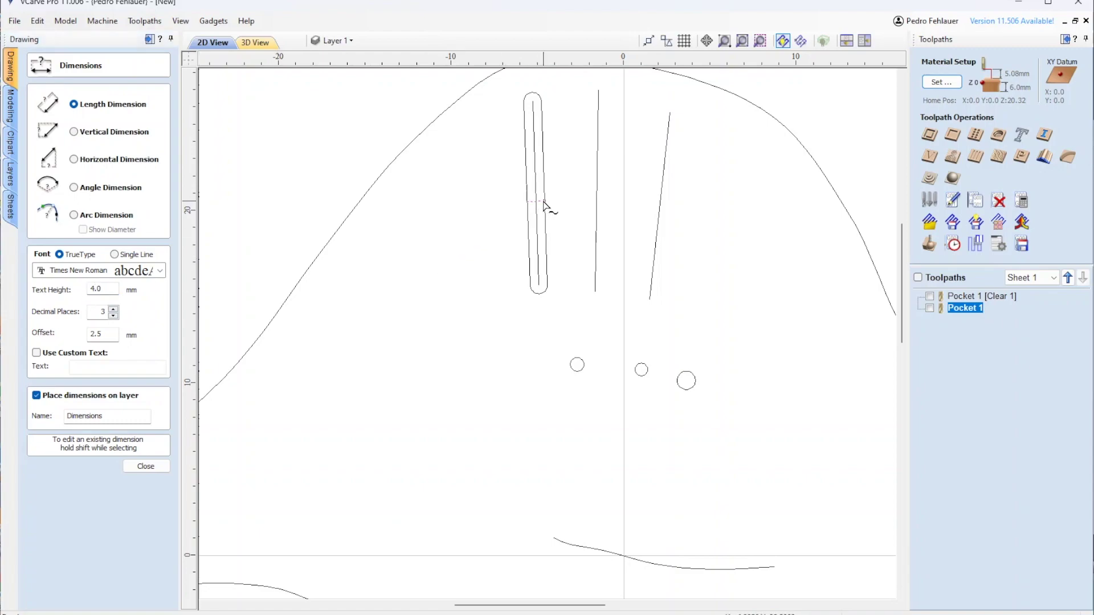
left_click(538, 291)
left_click(529, 346)
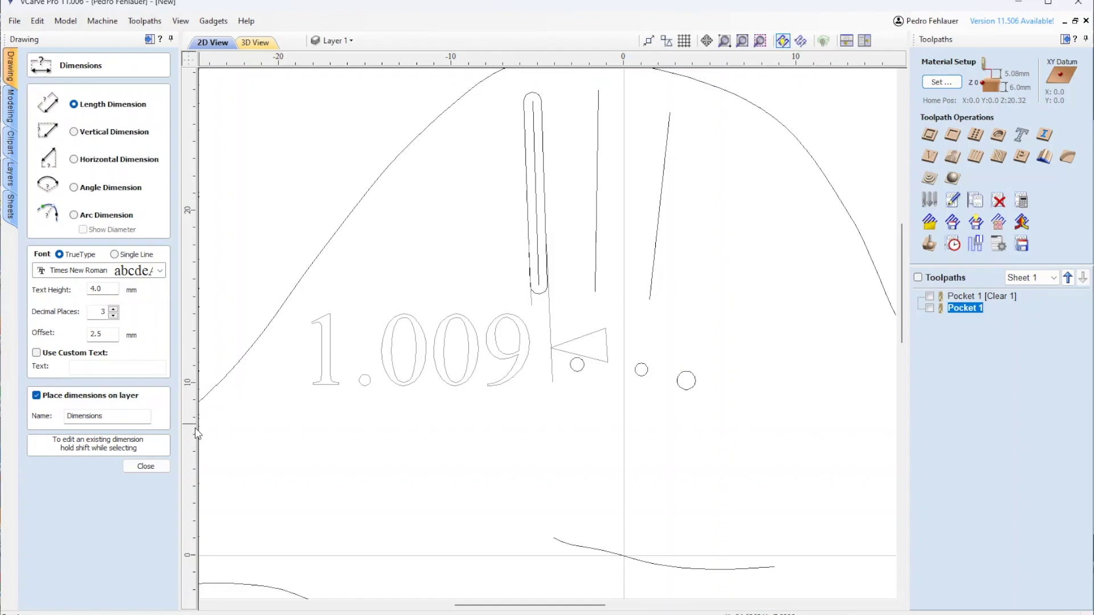
left_click(145, 467)
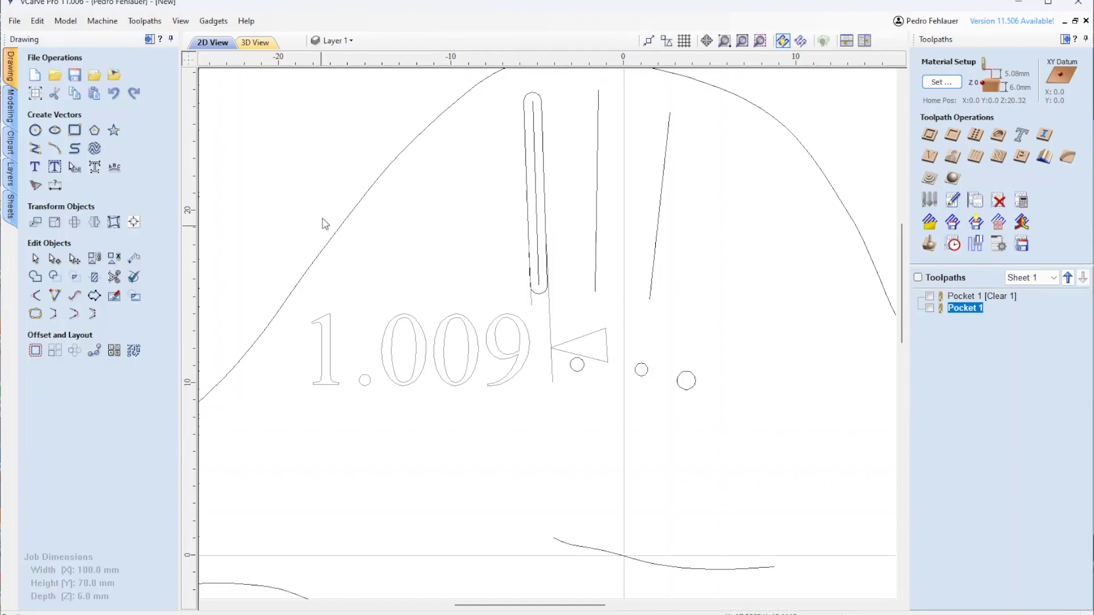
left_click(351, 41)
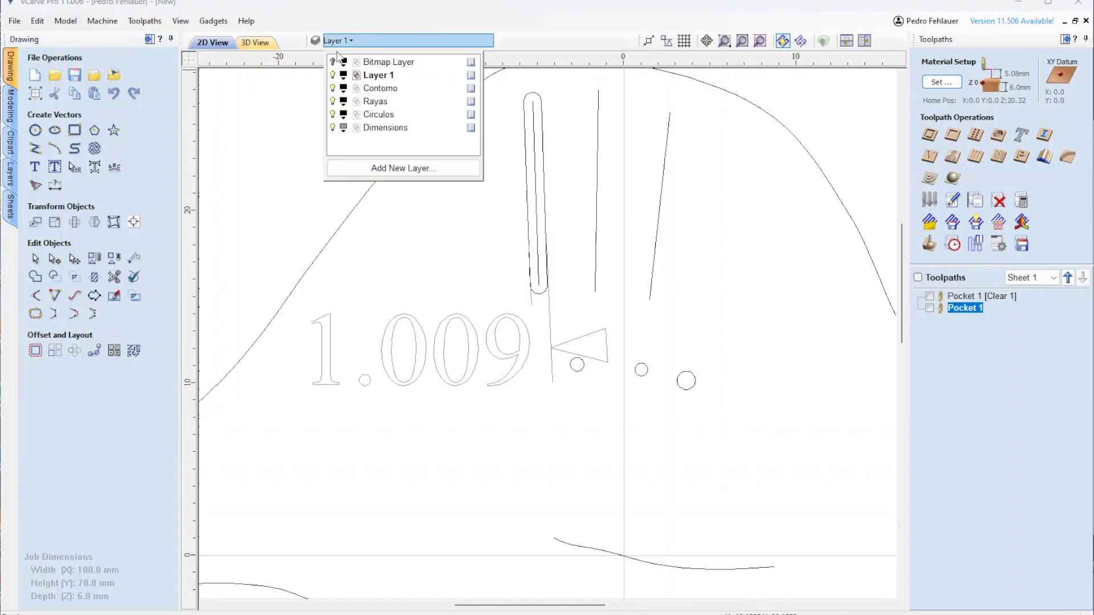
left_click(334, 128)
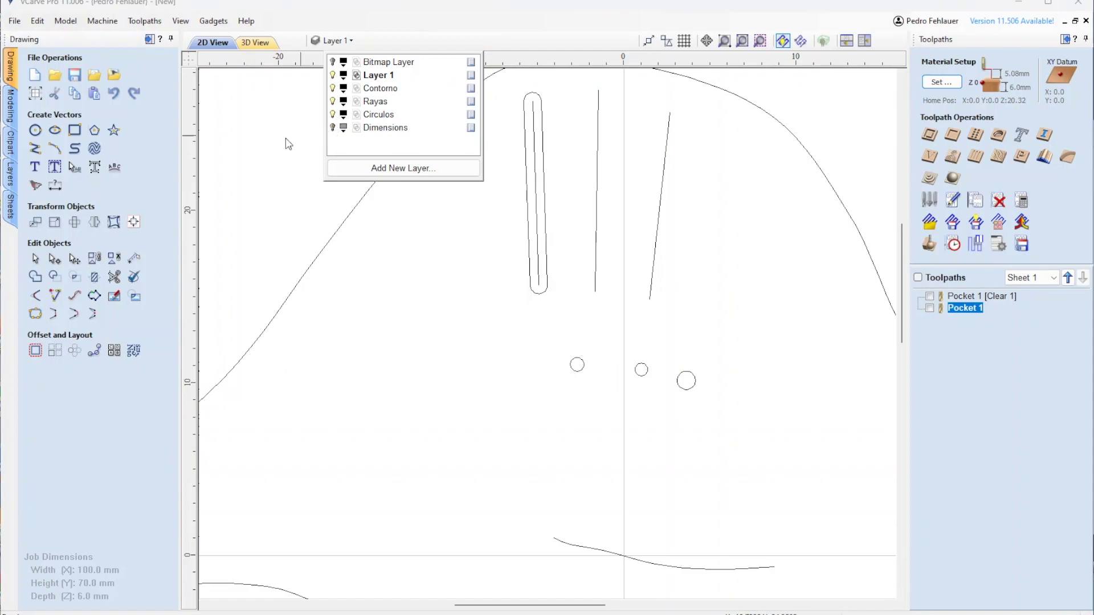
Bend the middle sail line into a gentle S-curve by converting its span to a Bezier and adjusting its control points.
left_click(598, 184)
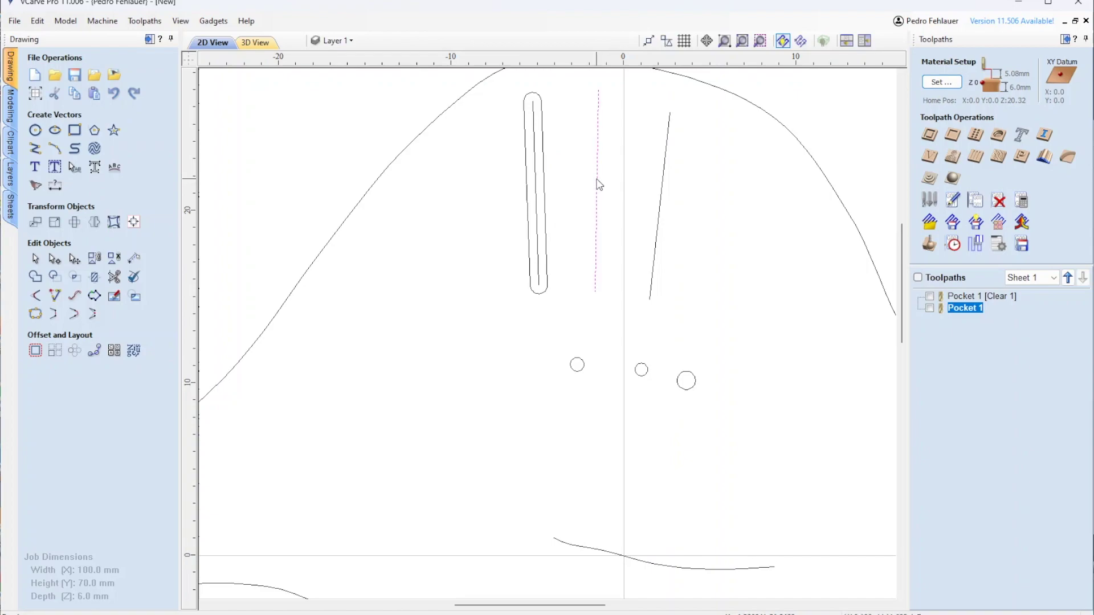
double_click(597, 183)
left_click_drag(599, 159, 617, 162)
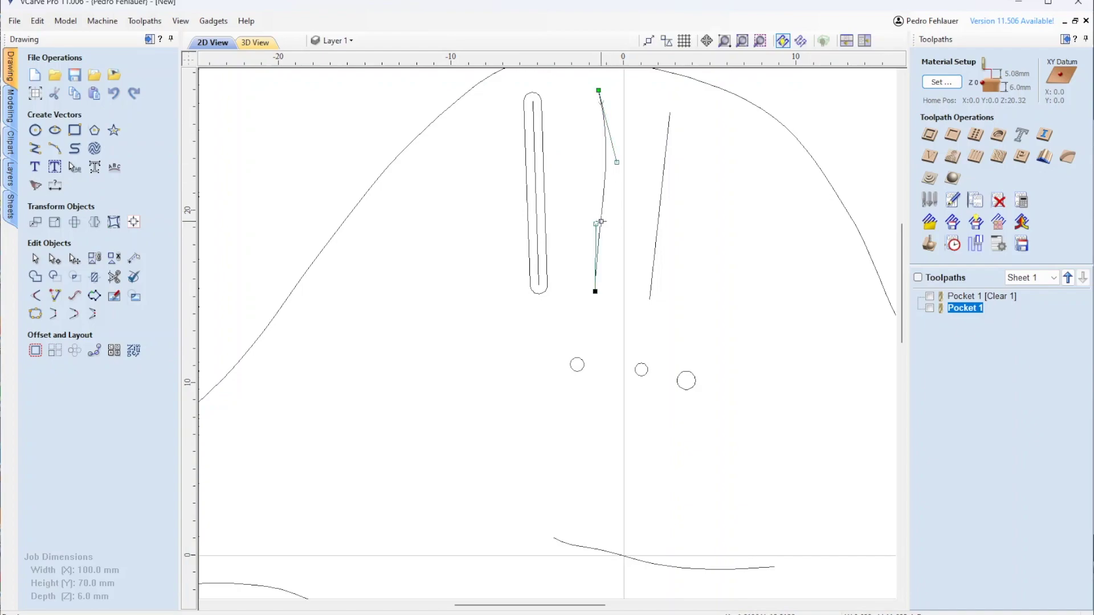
left_click_drag(596, 224, 566, 220)
left_click(483, 277)
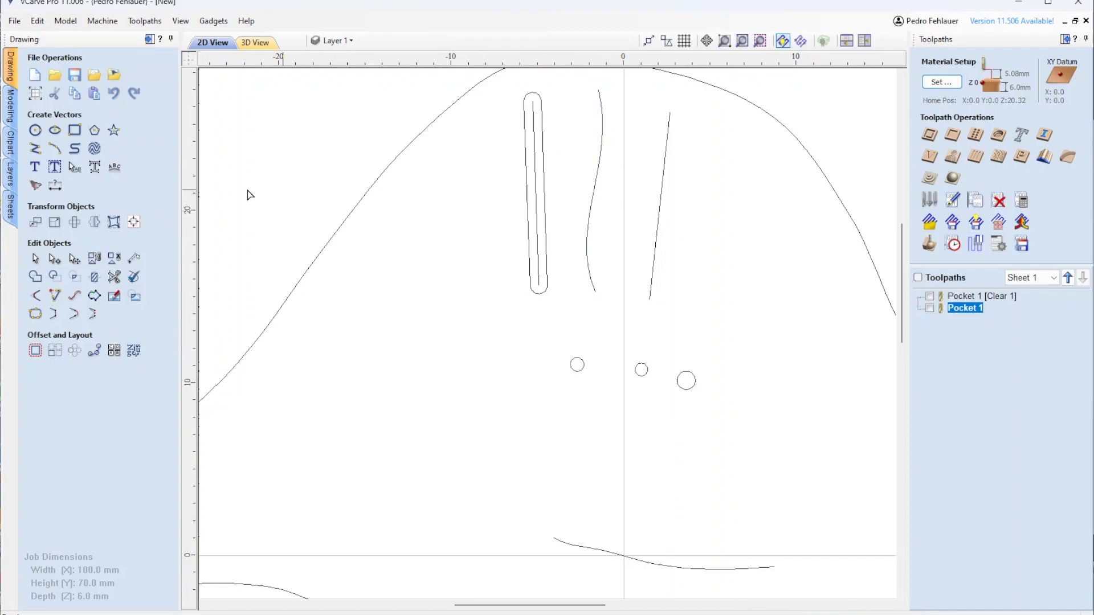
Create a vector boundary offset 0.5 mm around the curved middle sail line.
left_click(597, 171)
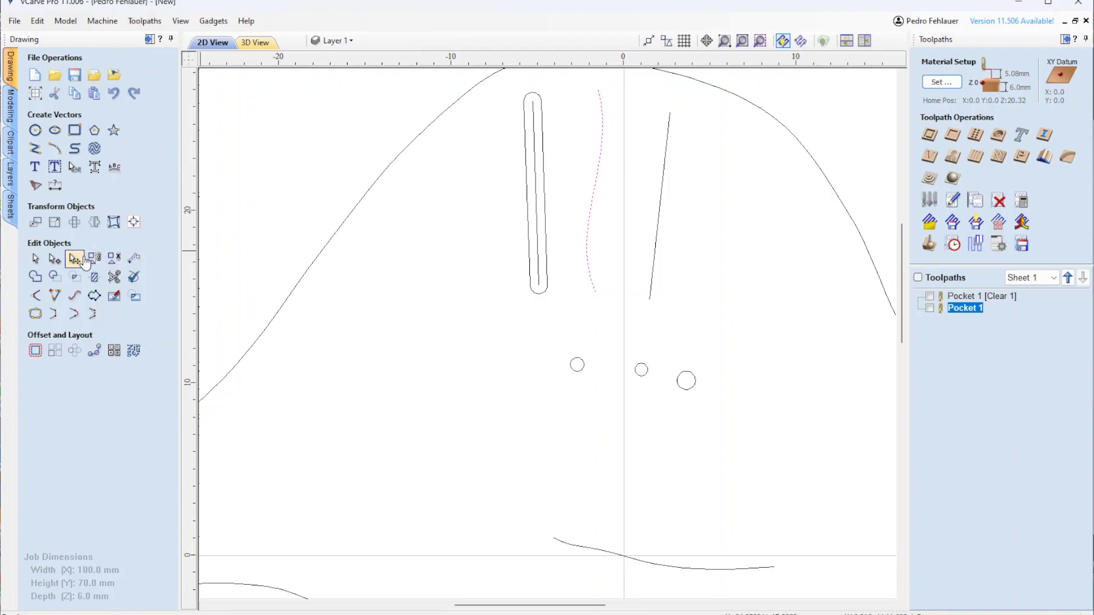
left_click(95, 296)
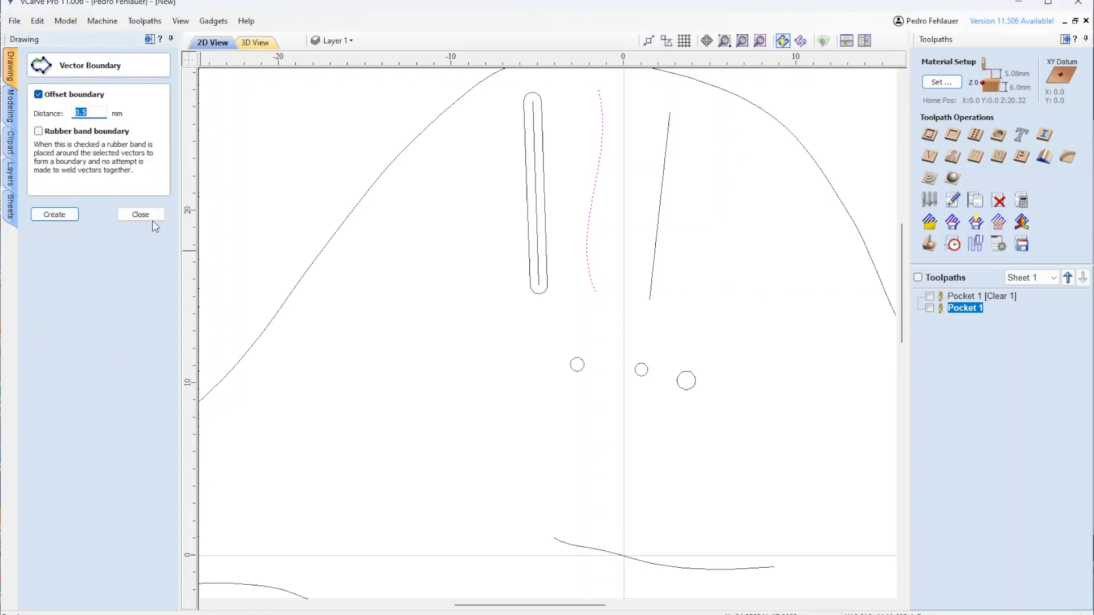
left_click(60, 216)
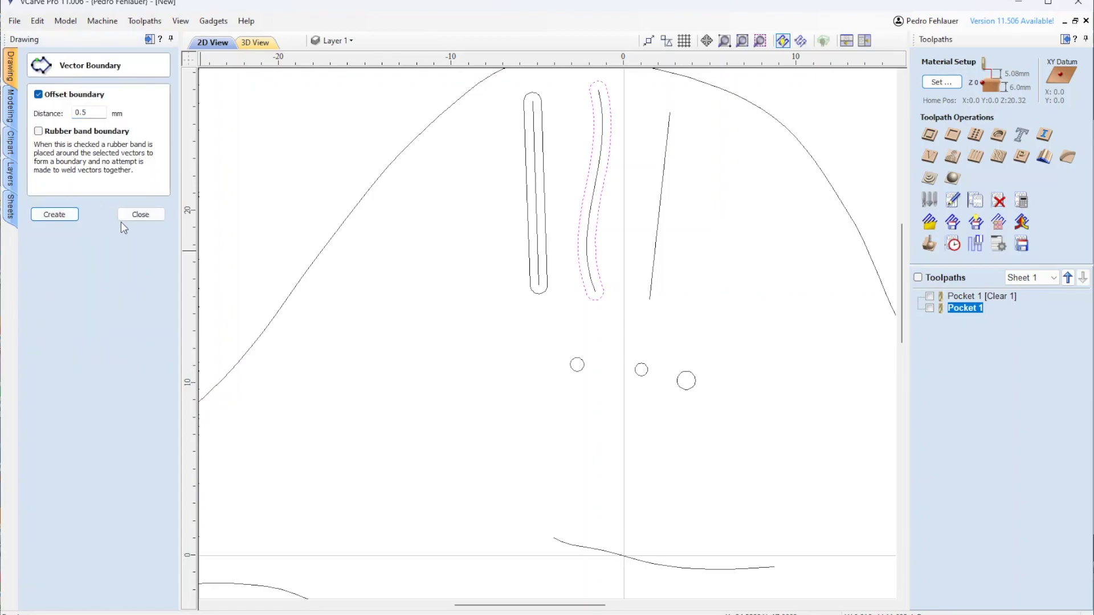
left_click(141, 218)
Create vector boundaries offset 0.5 mm around the sail line nearest the head and the wavy belly line.
left_click(663, 181)
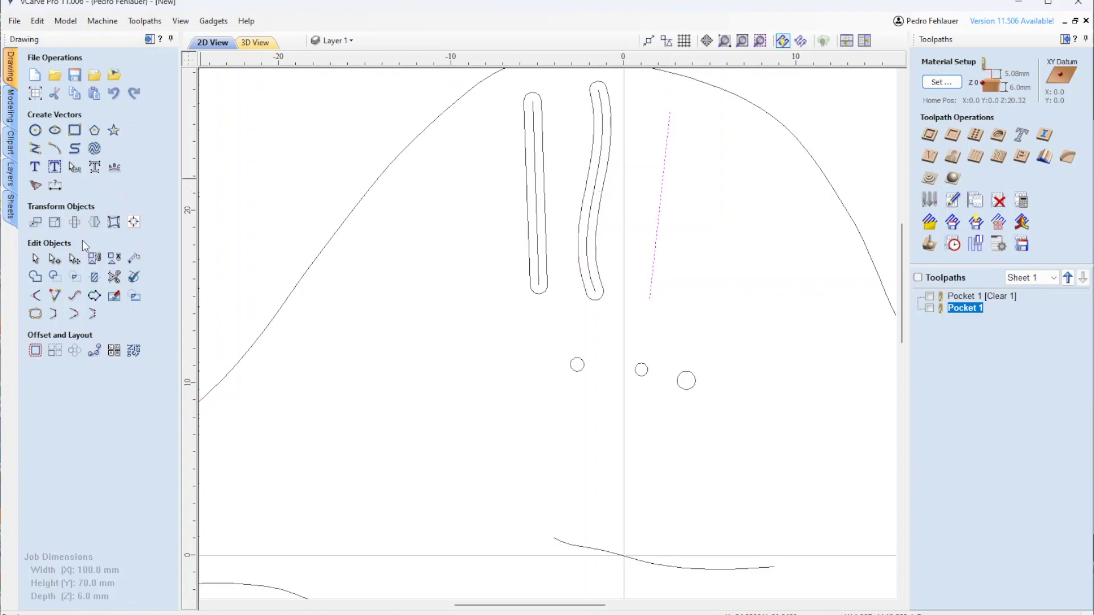
left_click(94, 296)
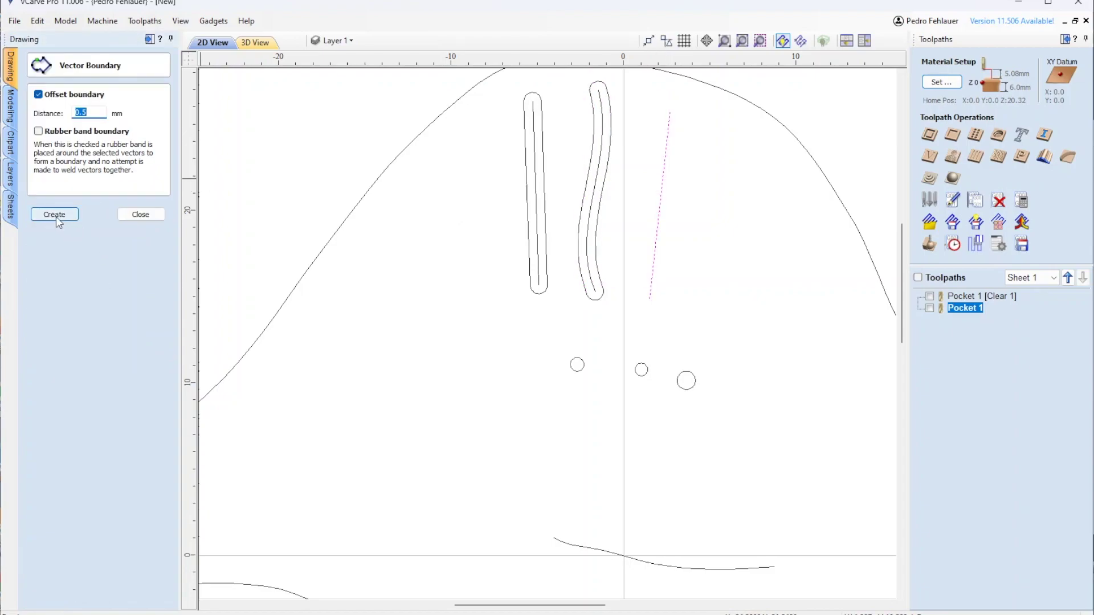
left_click(55, 215)
left_click(571, 549)
left_click(53, 214)
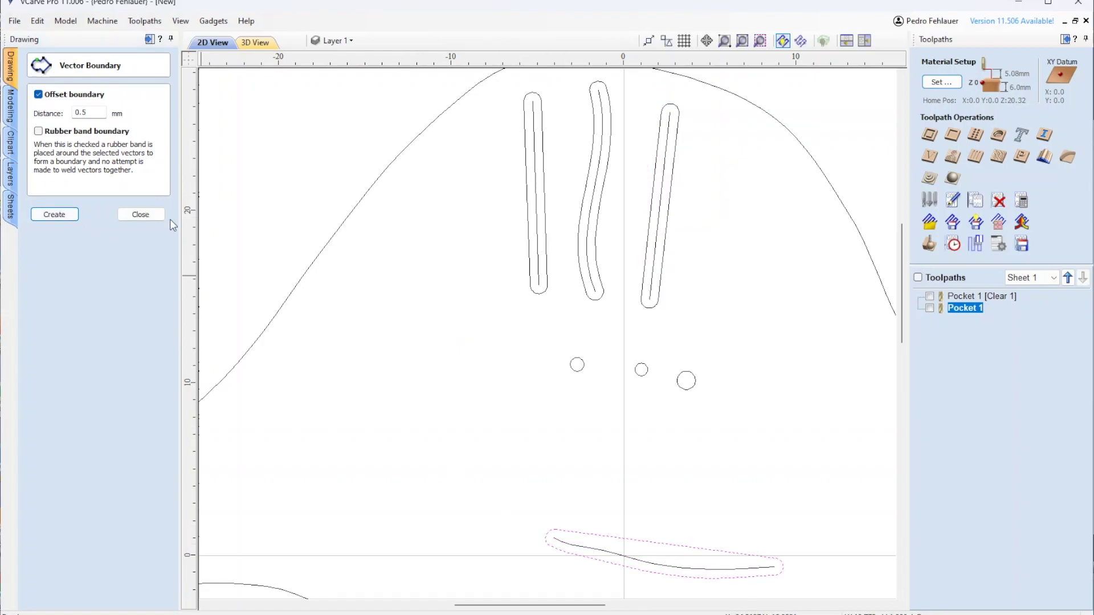
left_click(140, 214)
left_click(406, 328)
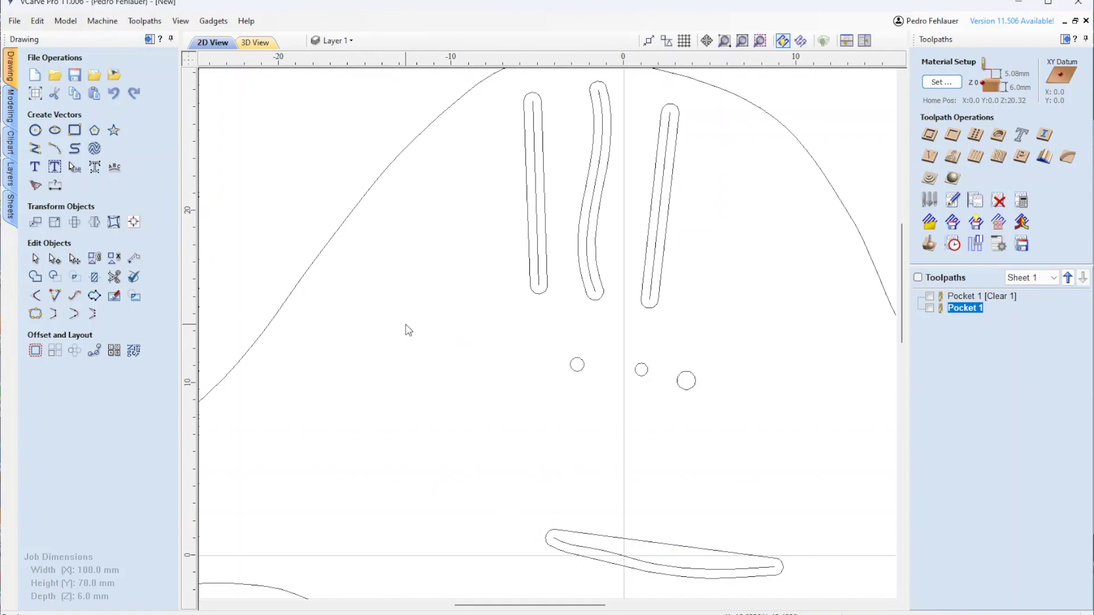
Insert a point in the belly boundary's straight upper edge, move it down towards the enclosed line, and smooth it.
scroll(403, 327, "down", 1)
scroll(663, 470, "up", 1)
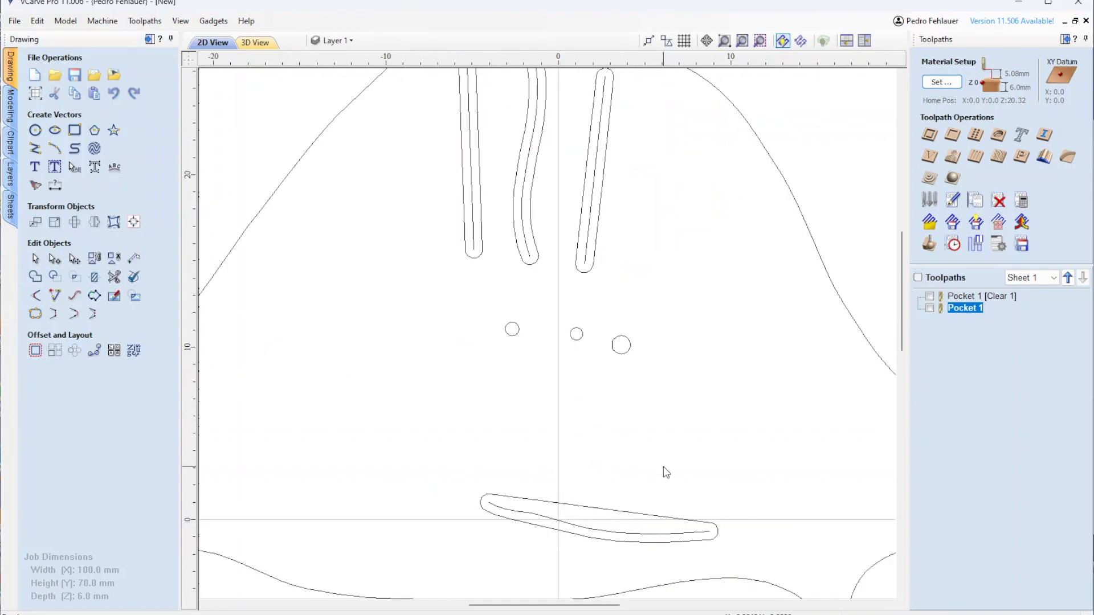
scroll(614, 540, "up", 1)
middle_click_drag(611, 532, 584, 464)
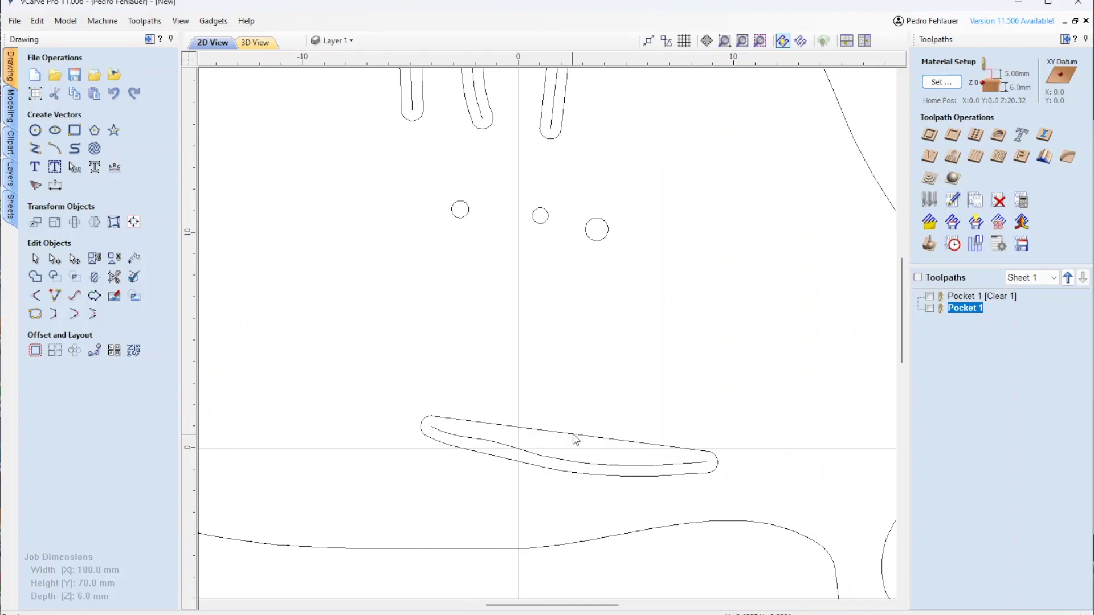
left_click(575, 435)
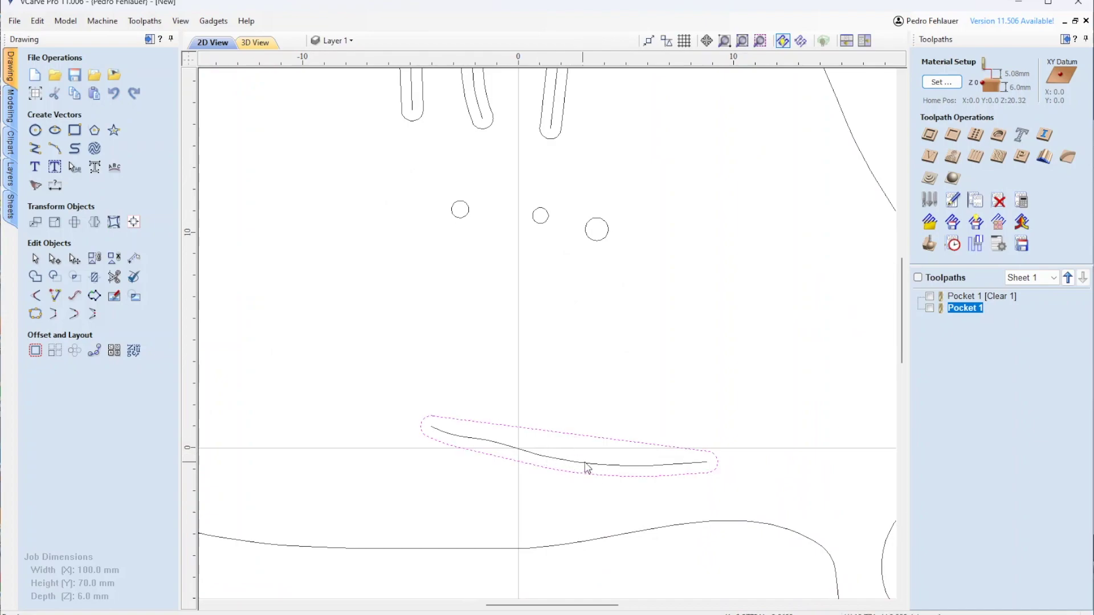
left_click(589, 436)
key("n")
left_click_drag(572, 436, 572, 443)
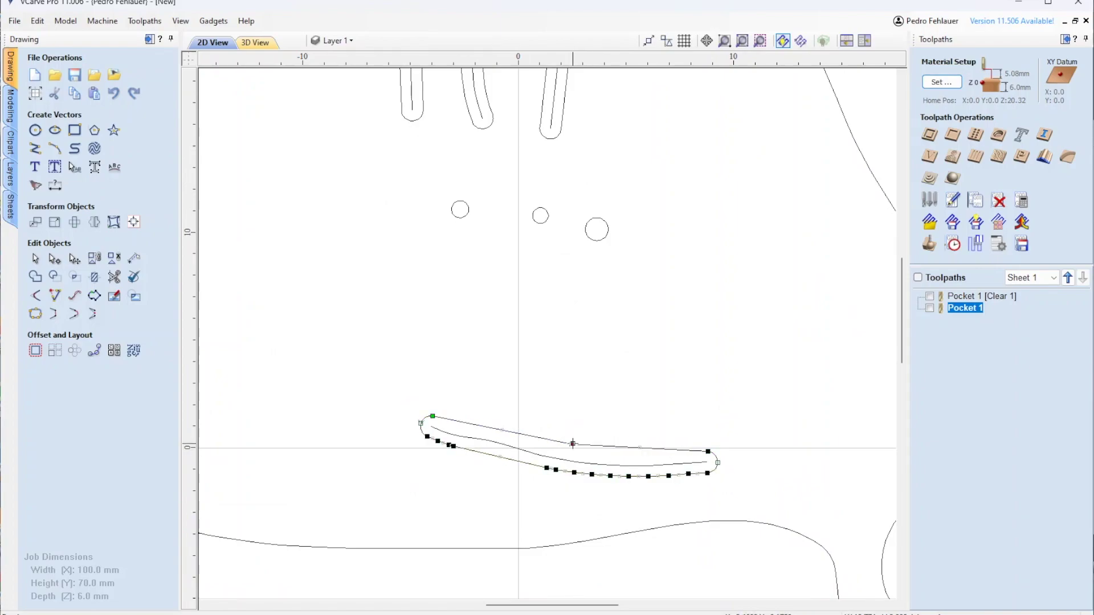
right_click(573, 444)
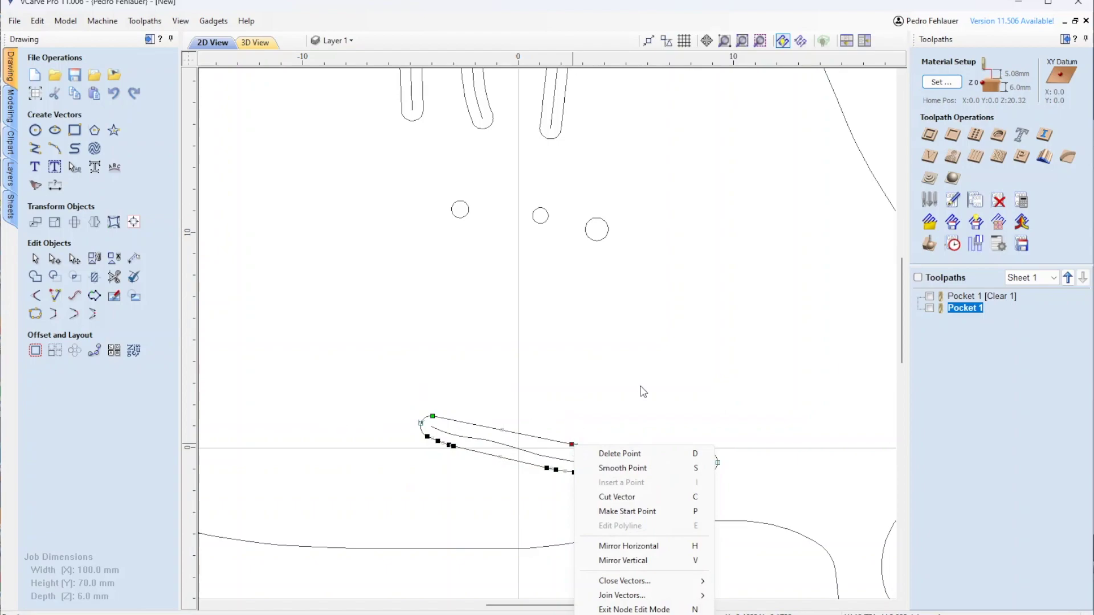
left_click(629, 469)
left_click(393, 428)
Delete the original open lines inside the three sail boundaries and the belly boundary.
scroll(423, 375, "down", 3)
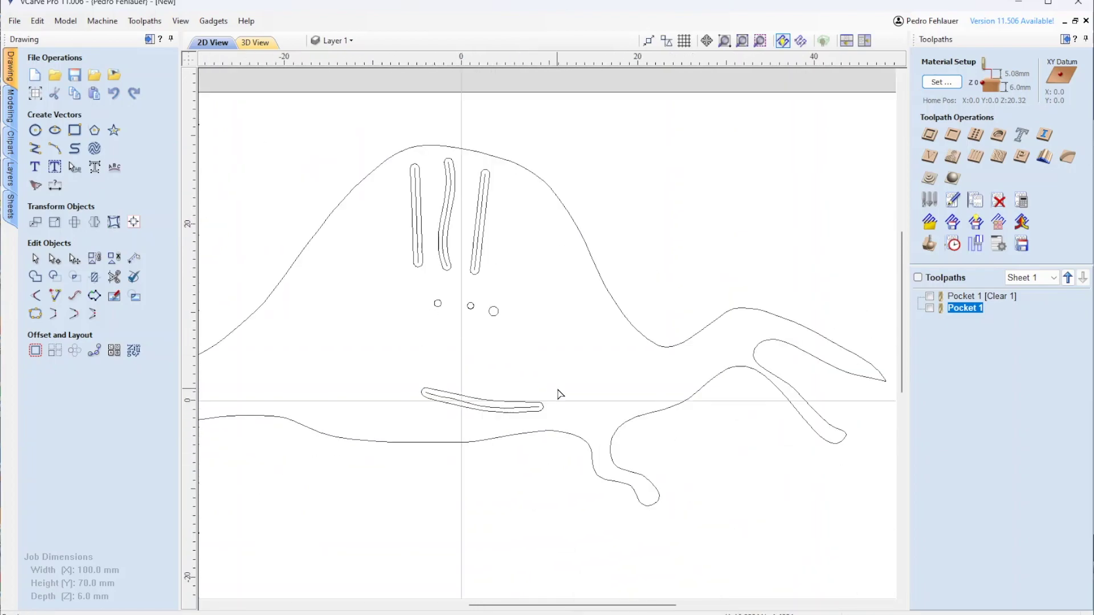
scroll(556, 376, "down", 1)
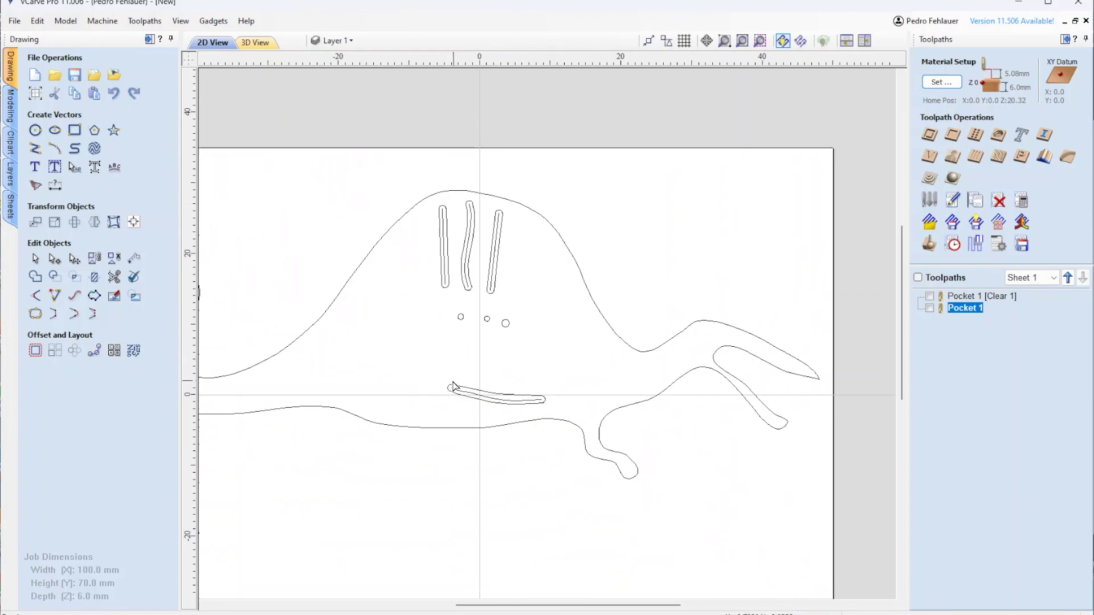
scroll(421, 283, "up", 1)
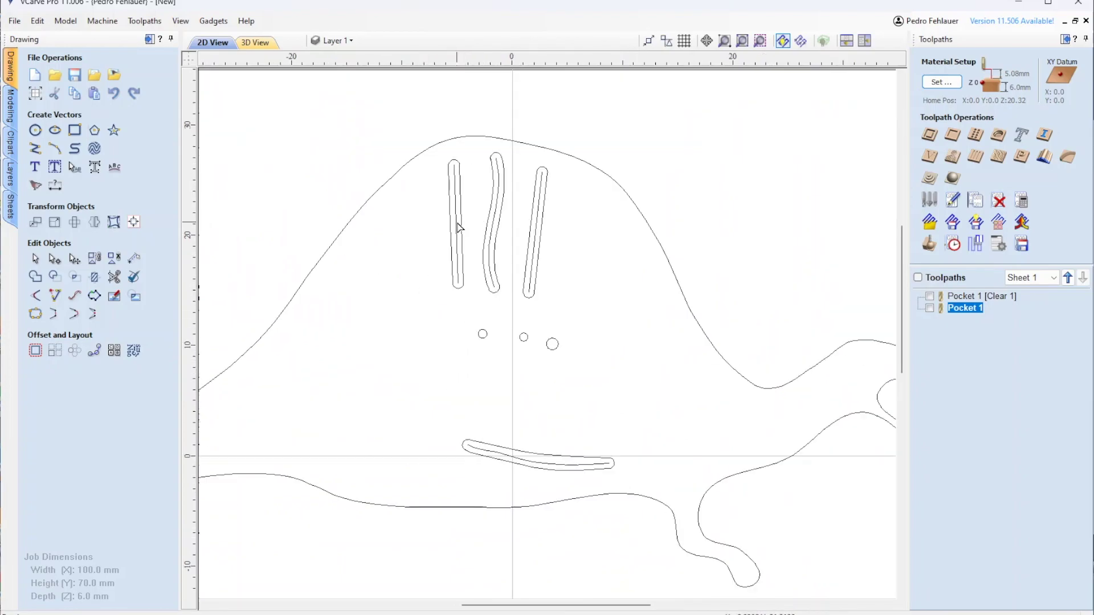
left_click(456, 224)
left_click(554, 281)
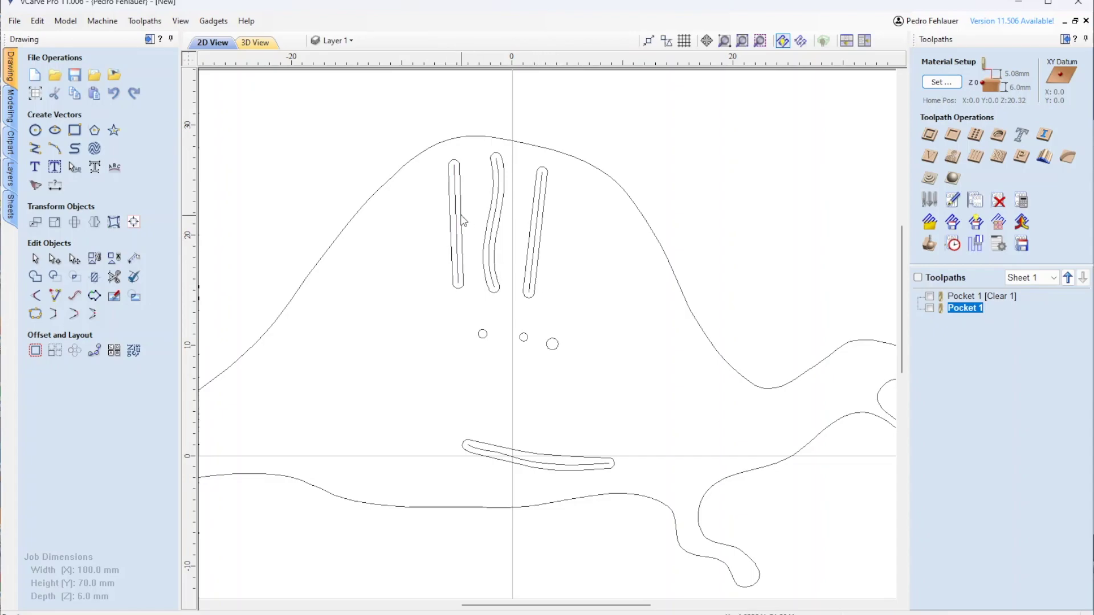
left_click_drag(549, 312, 505, 292)
left_click(431, 156)
left_click_drag(442, 169, 557, 303)
left_click(479, 255)
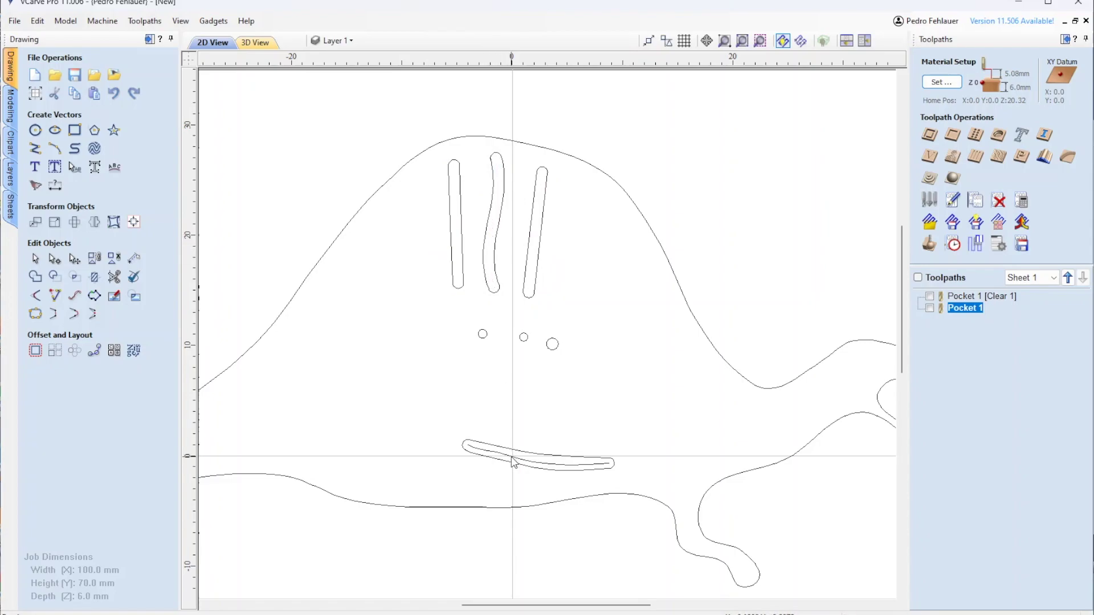
scroll(513, 462, "down", 3)
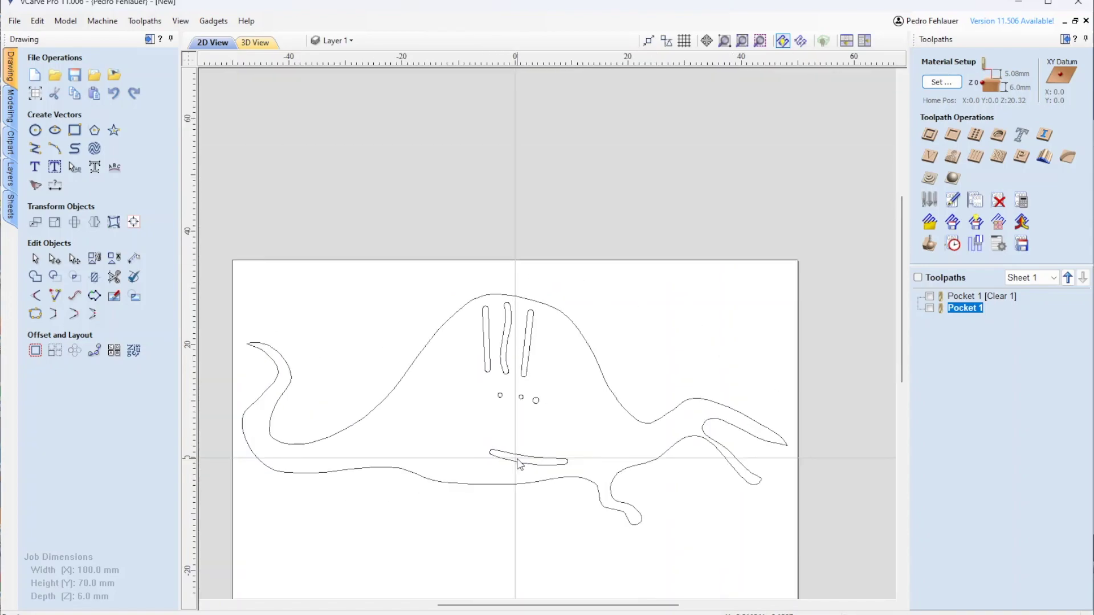
Recalculate the Pocket 1 toolpath with all dinosaur vectors selected, including the new closed boundaries, and close its settings.
key("ctrl+a")
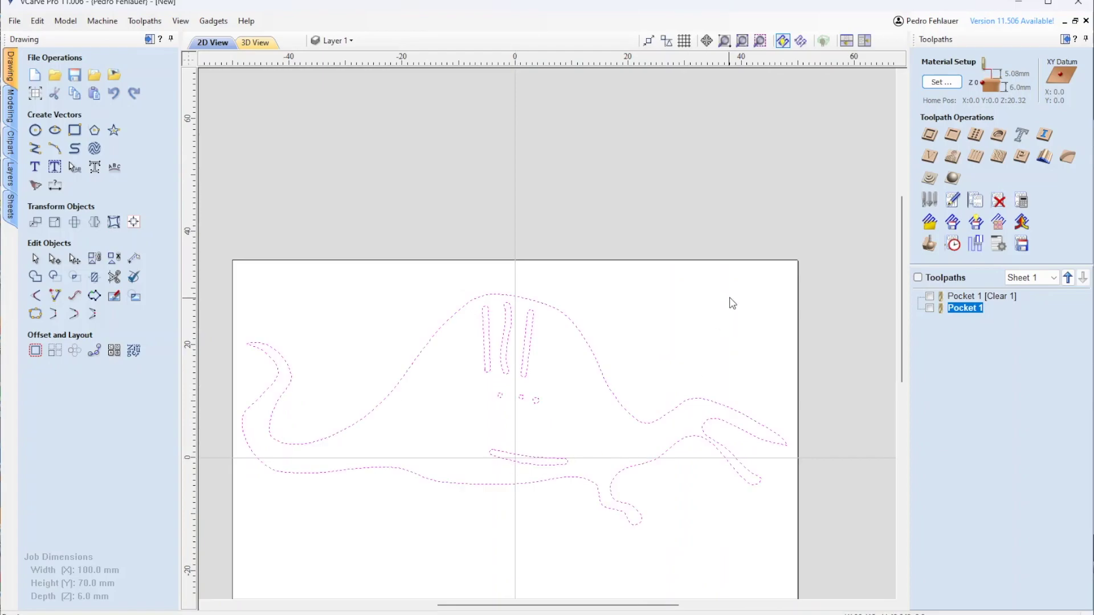
double_click(955, 297)
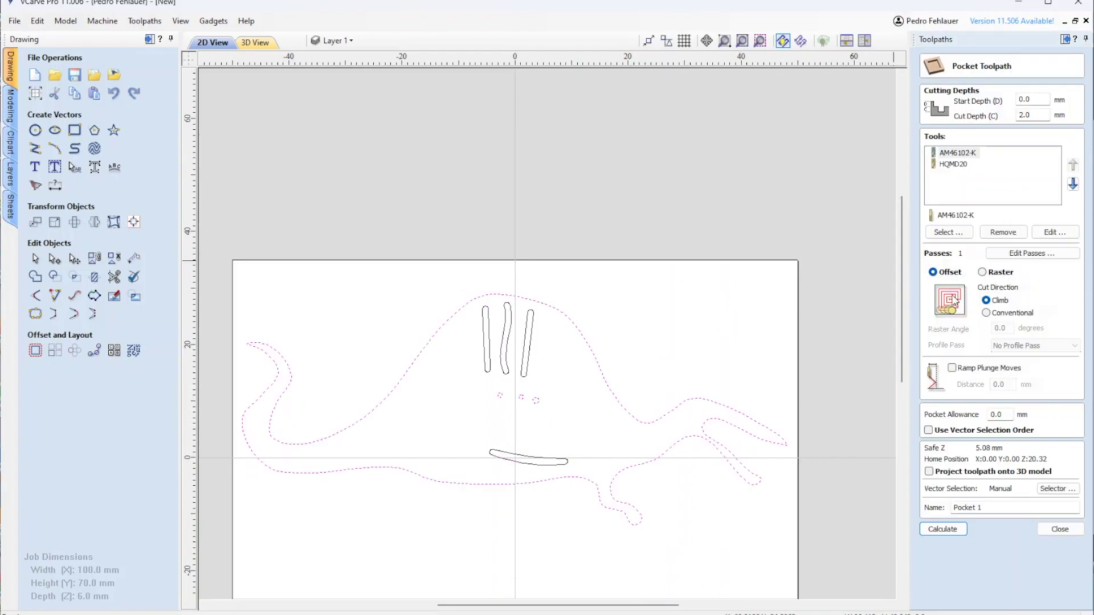
left_click(634, 365)
key("ctrl+a")
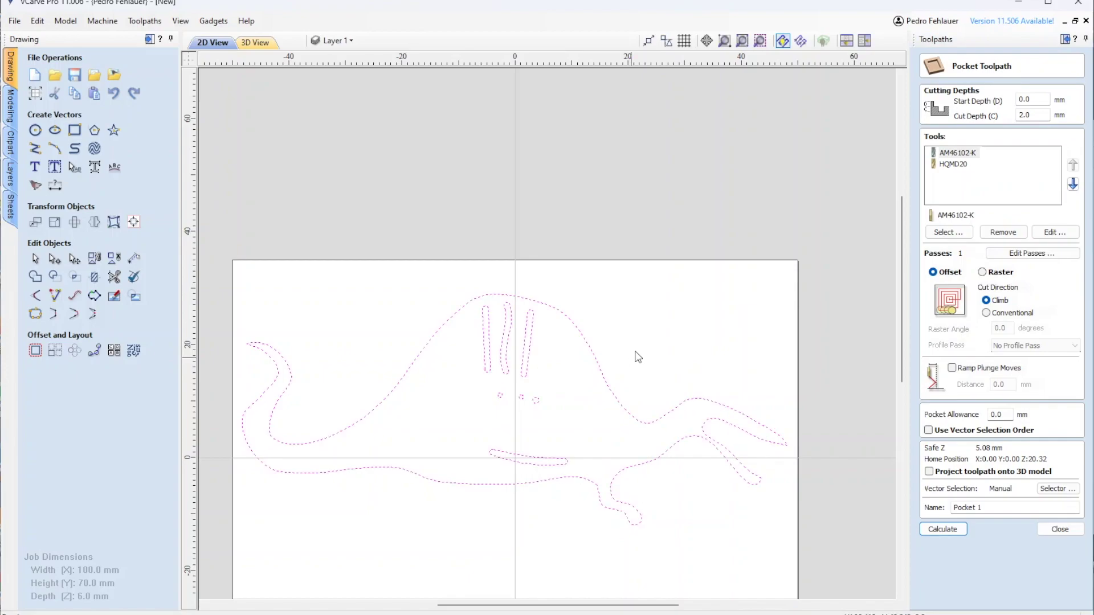
left_click(939, 526)
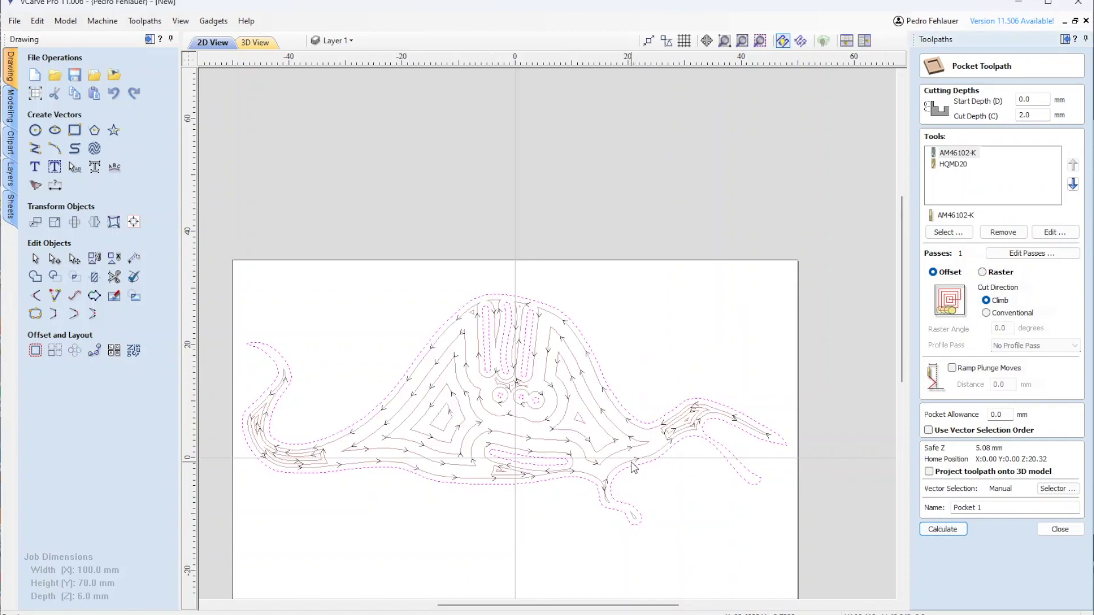
left_click(1060, 529)
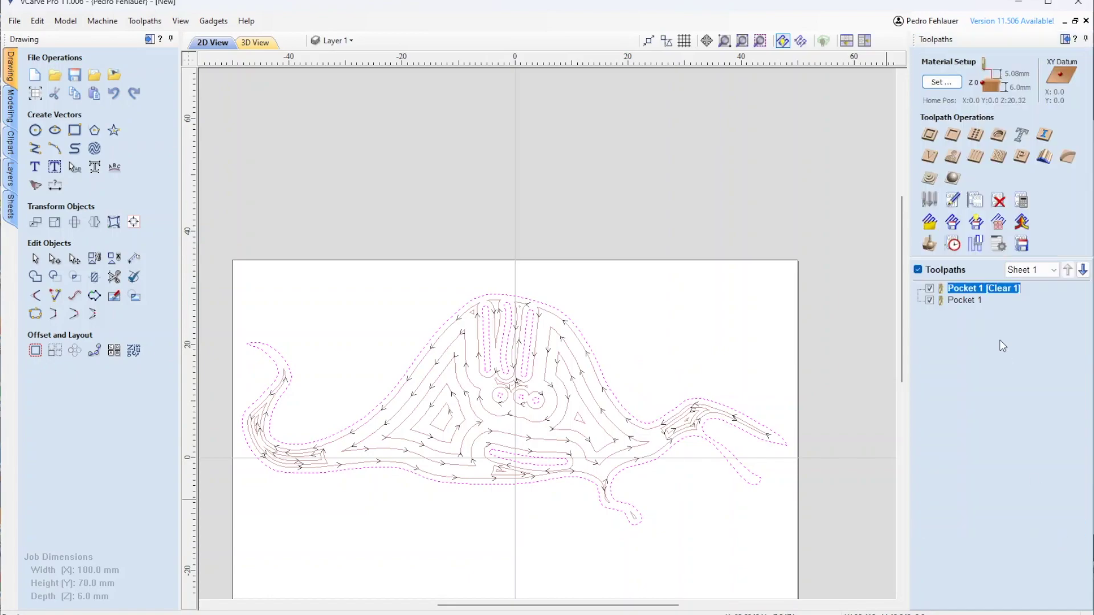
Preview all recalculated toolpaths in 3D and return to the 2D drawing.
left_click(928, 247)
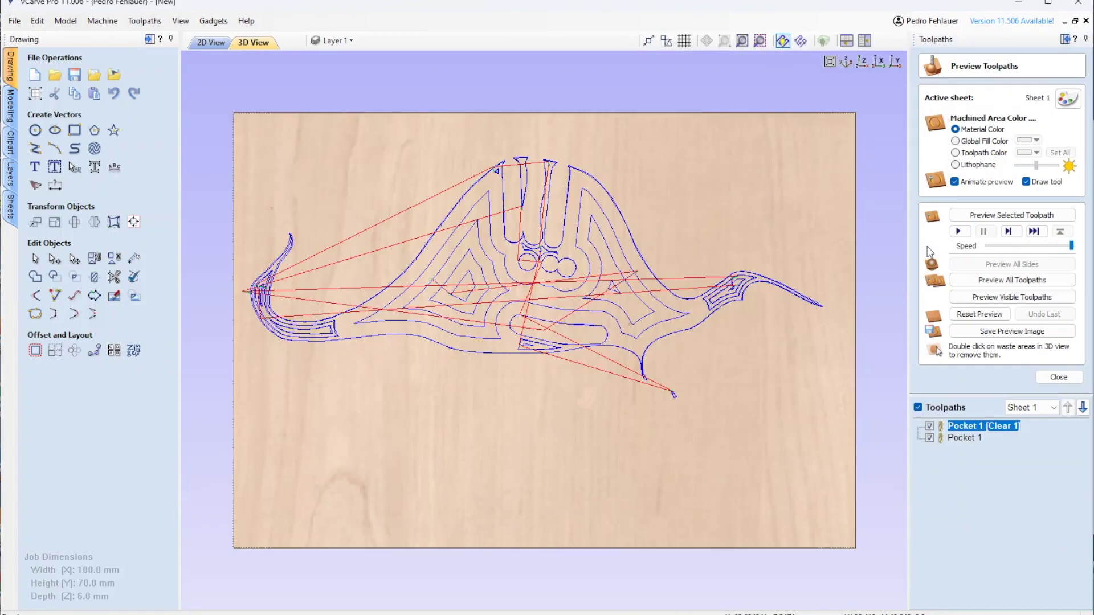
left_click(1011, 279)
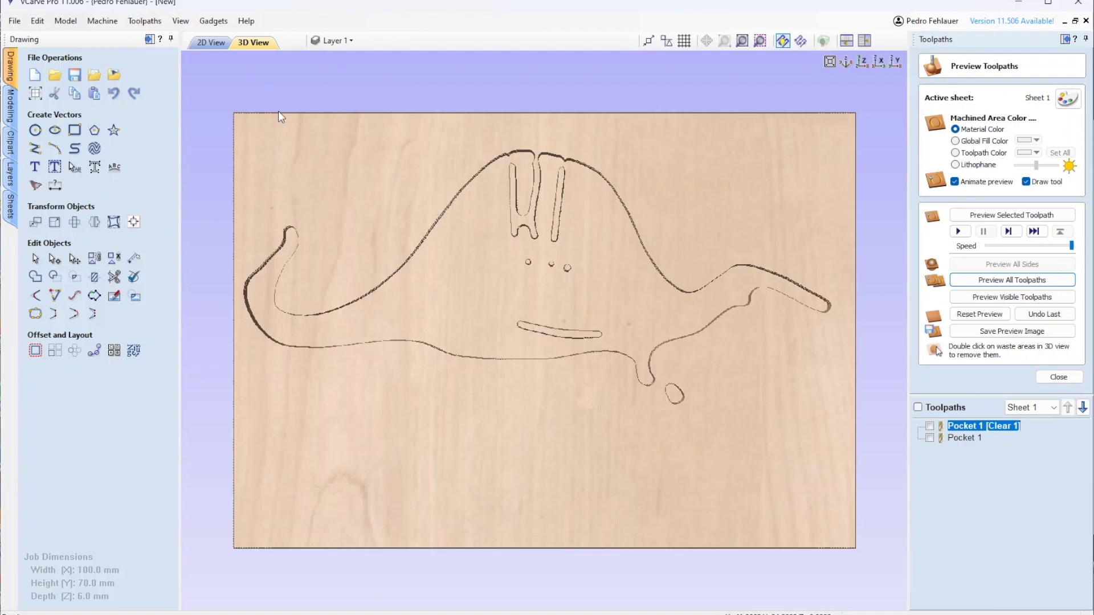
left_click(212, 42)
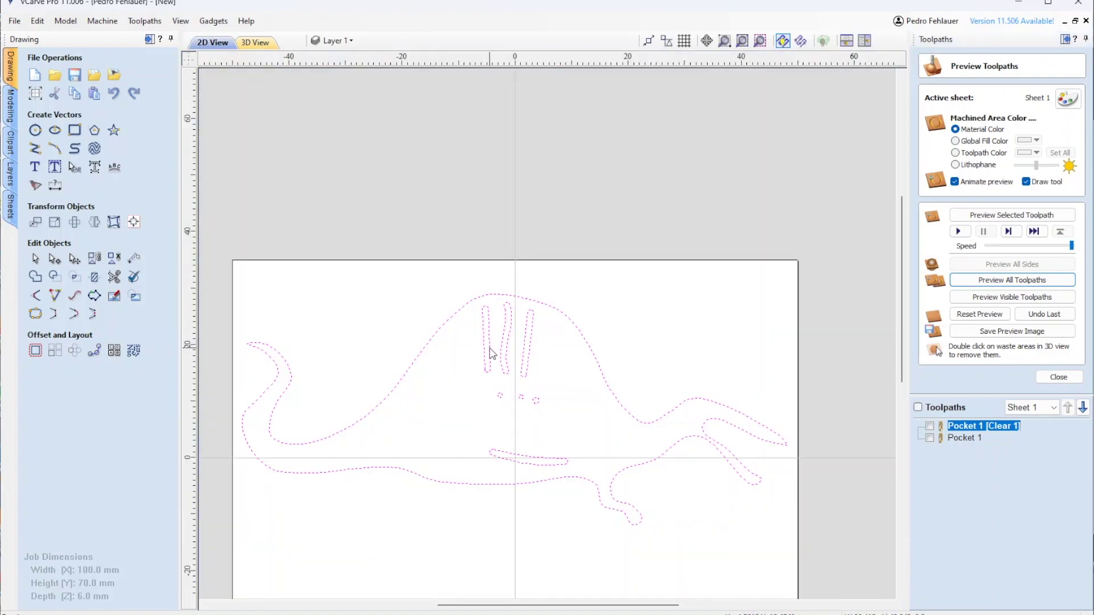
Move the left and middle sail boundaries slightly left and down to space them away from the right one and the body outline.
left_click(410, 272)
left_click(487, 351)
left_click(485, 347)
left_click_drag(483, 346, 479, 351)
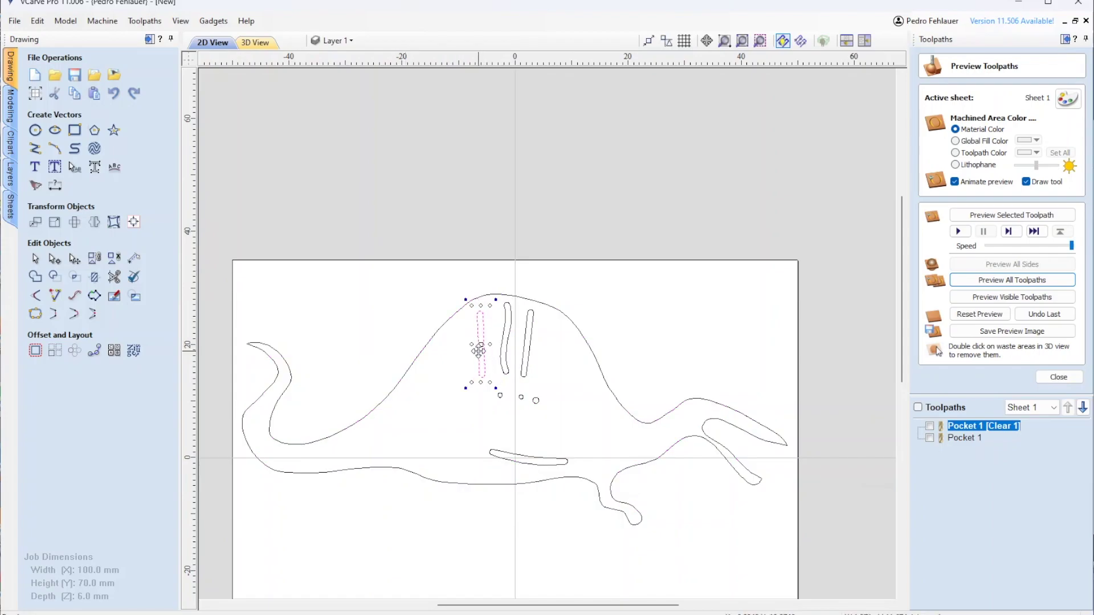
left_click(502, 350)
left_click(504, 351)
left_click(505, 358)
left_click(504, 359)
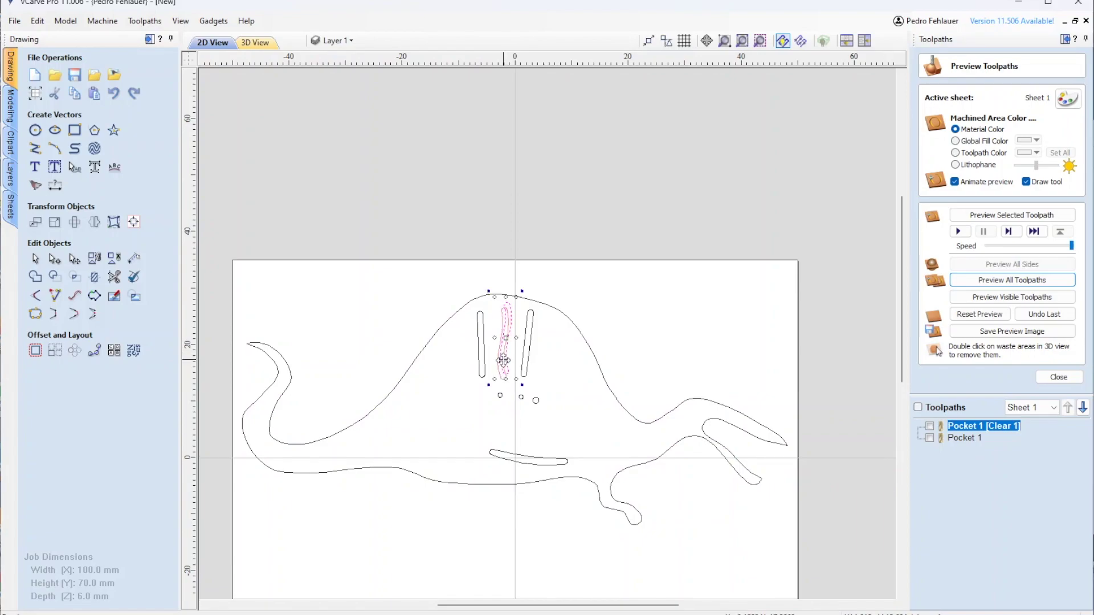
left_click(528, 350)
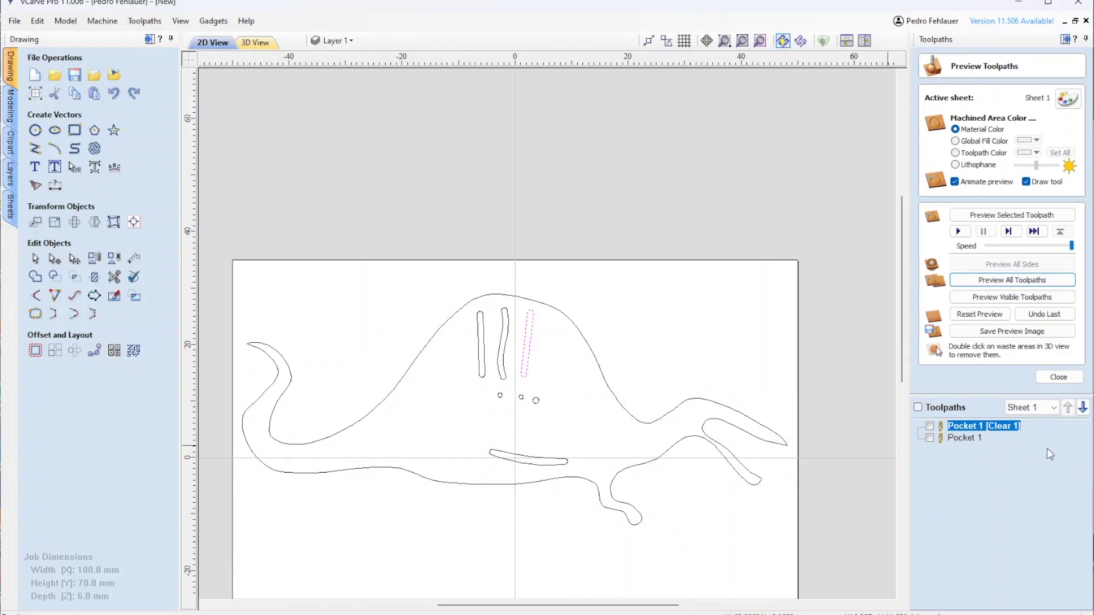
Recalculate all toolpaths for the repositioned sail boundaries.
right_click(976, 425)
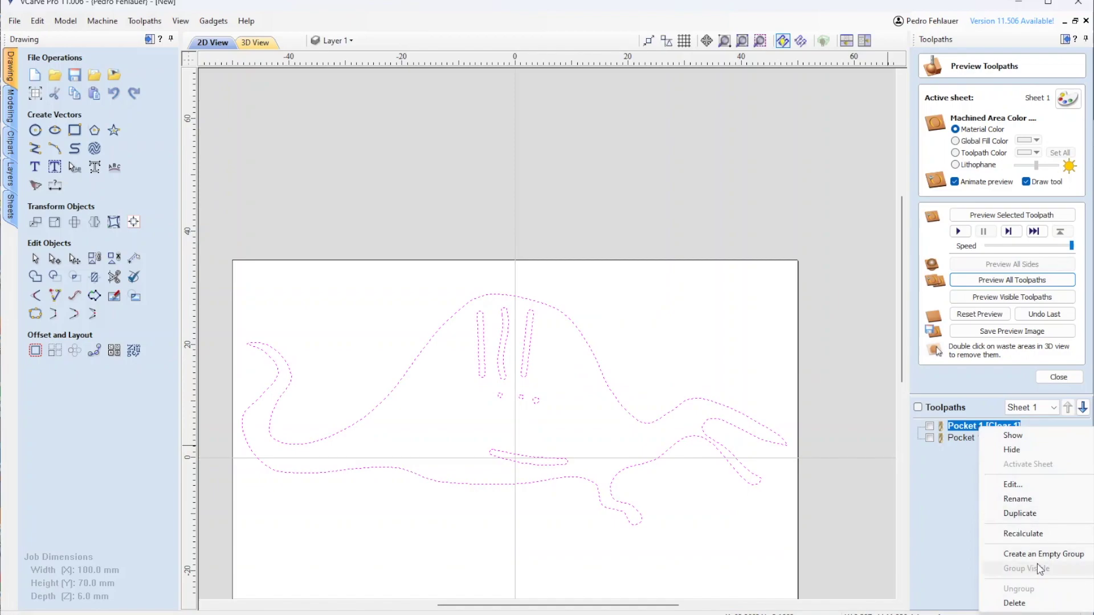
mouse_move(1027, 540)
left_click(919, 565)
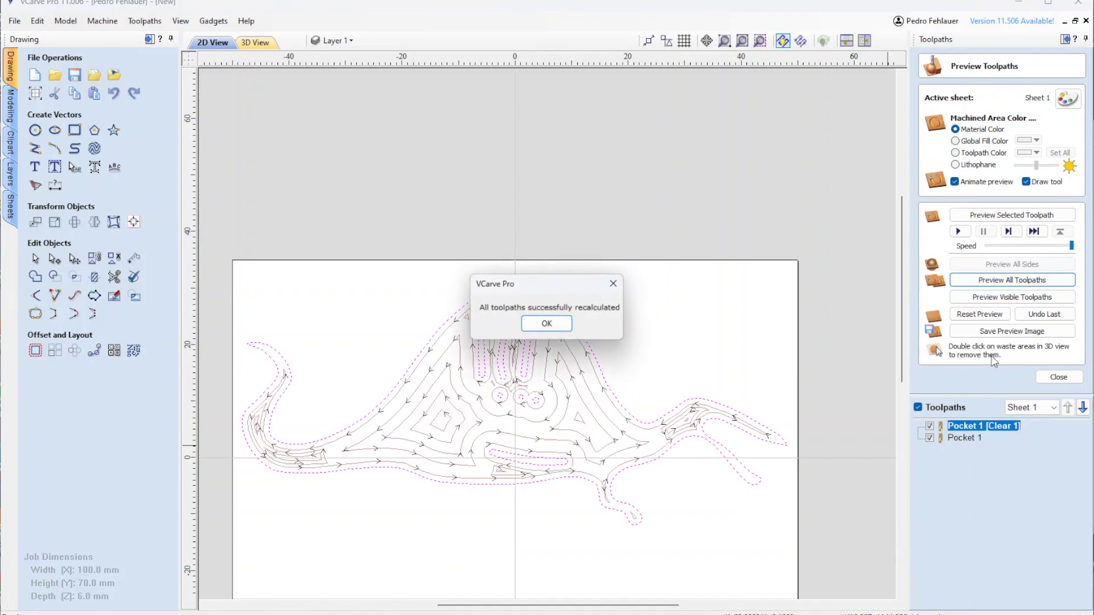
left_click(546, 323)
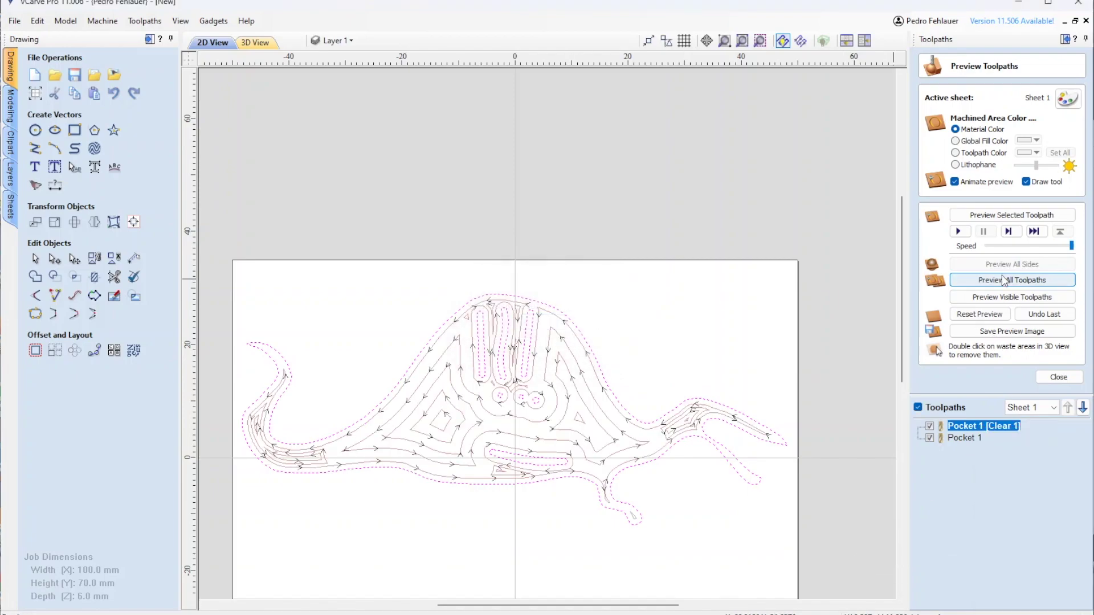
Reset the 3D preview, simulate all recalculated toolpaths, and return to the 2D drawing.
left_click(256, 40)
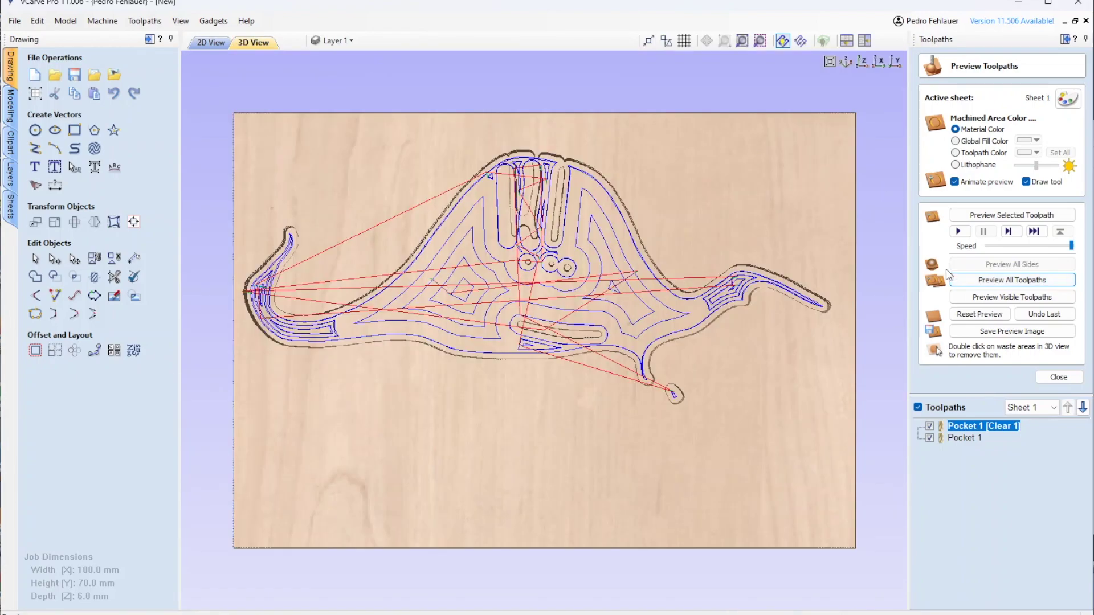
left_click(979, 314)
left_click(1012, 280)
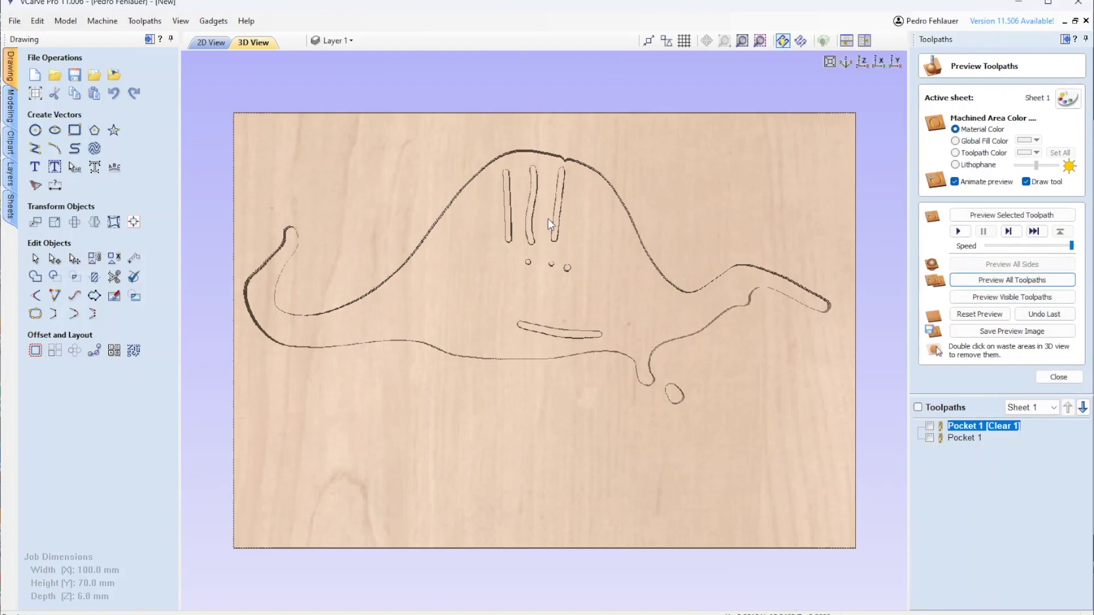
left_click(205, 44)
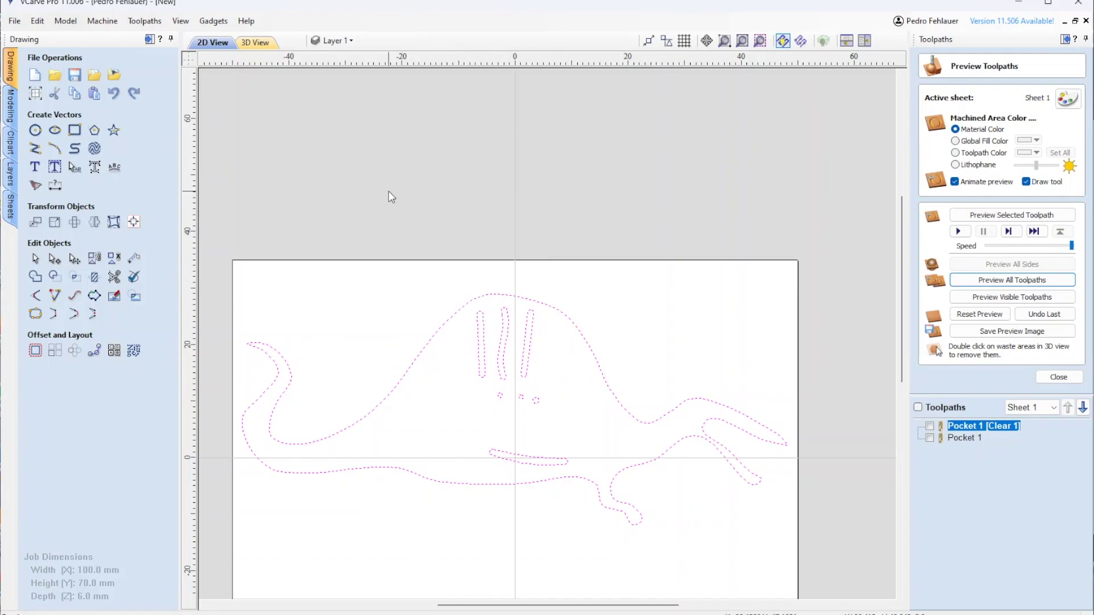
Start a 2D profile toolpath on the dinosaur's outer outline only, using the AM46102-K end mill.
left_click(605, 315)
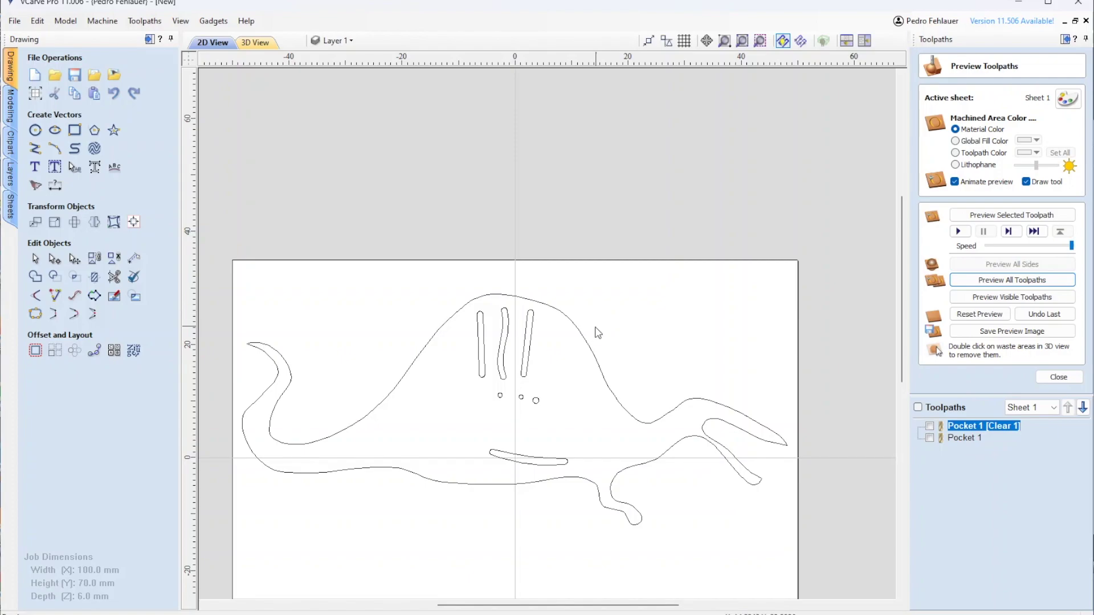
left_click(1057, 378)
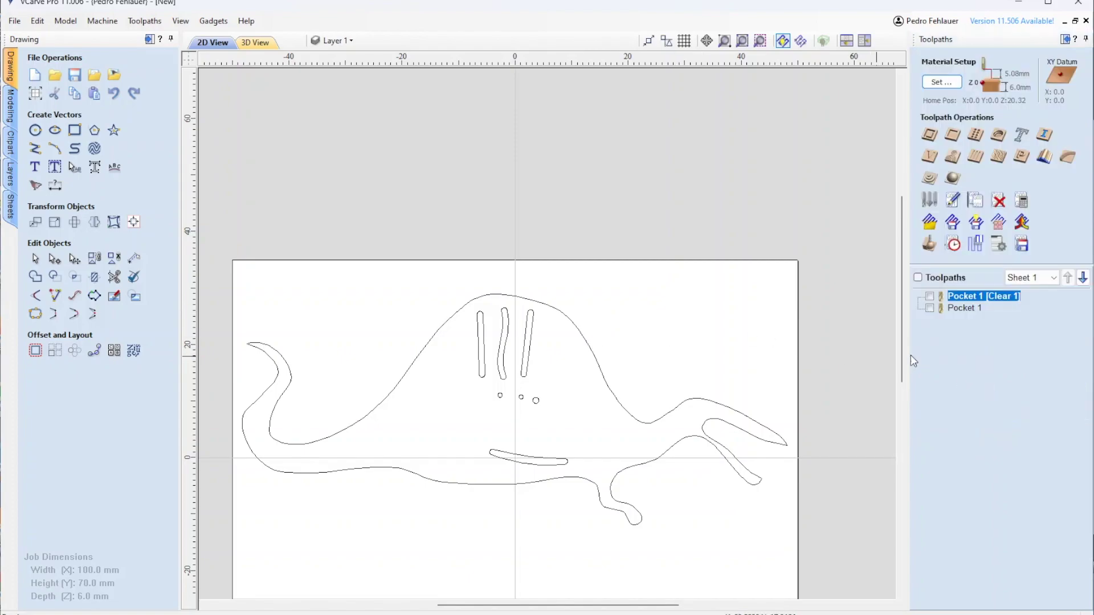
left_click(929, 135)
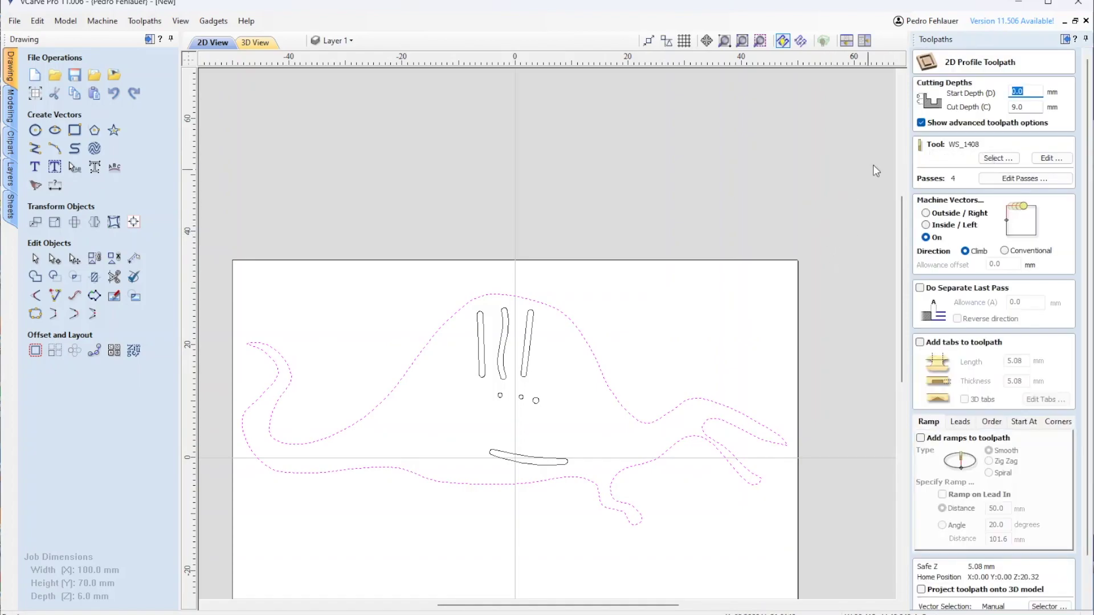
left_click(998, 158)
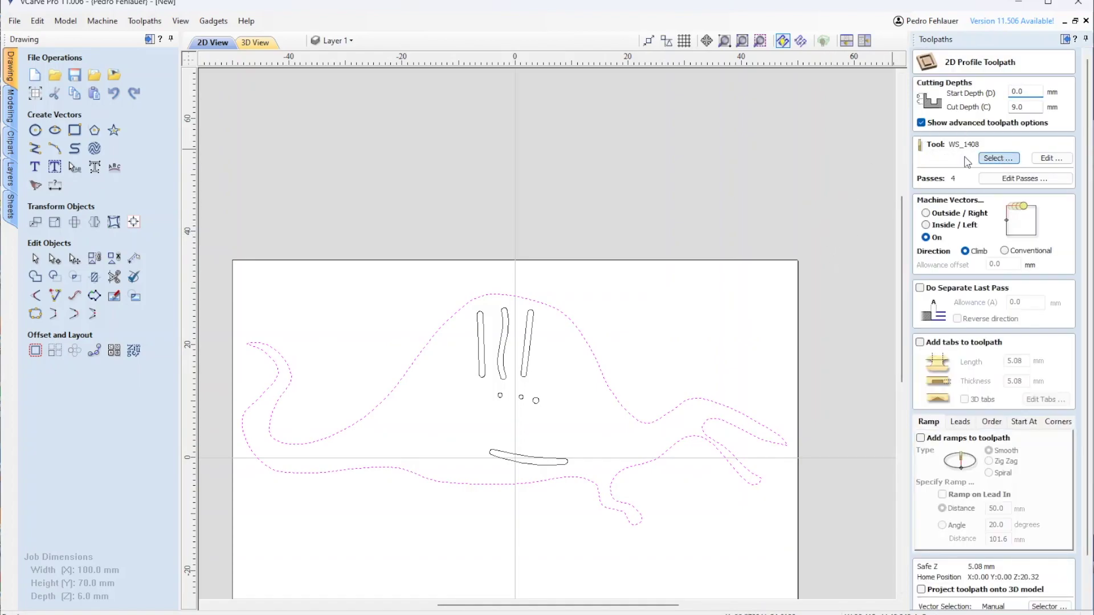
left_click(365, 224)
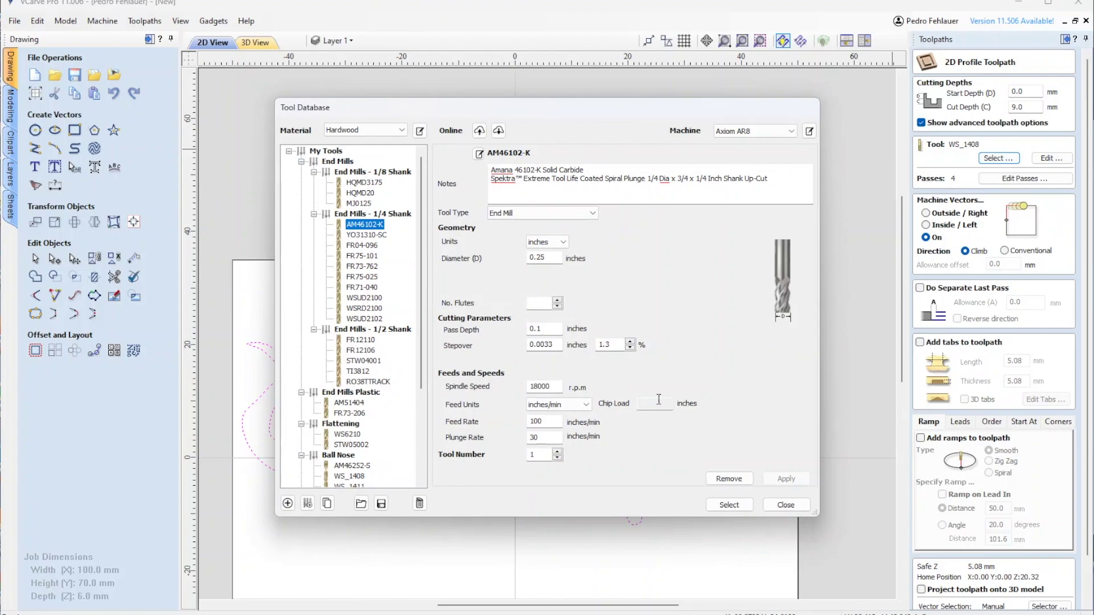
left_click(728, 505)
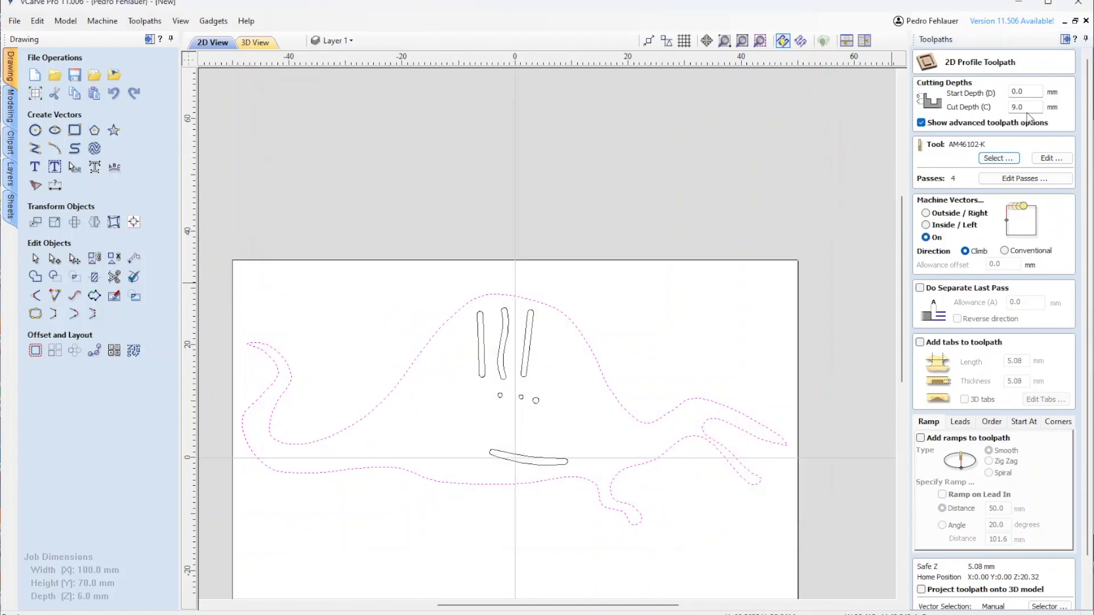
Set the profile's cut depth to 6 mm, machine outside the outline, and calculate the toolpath.
double_click(1013, 107)
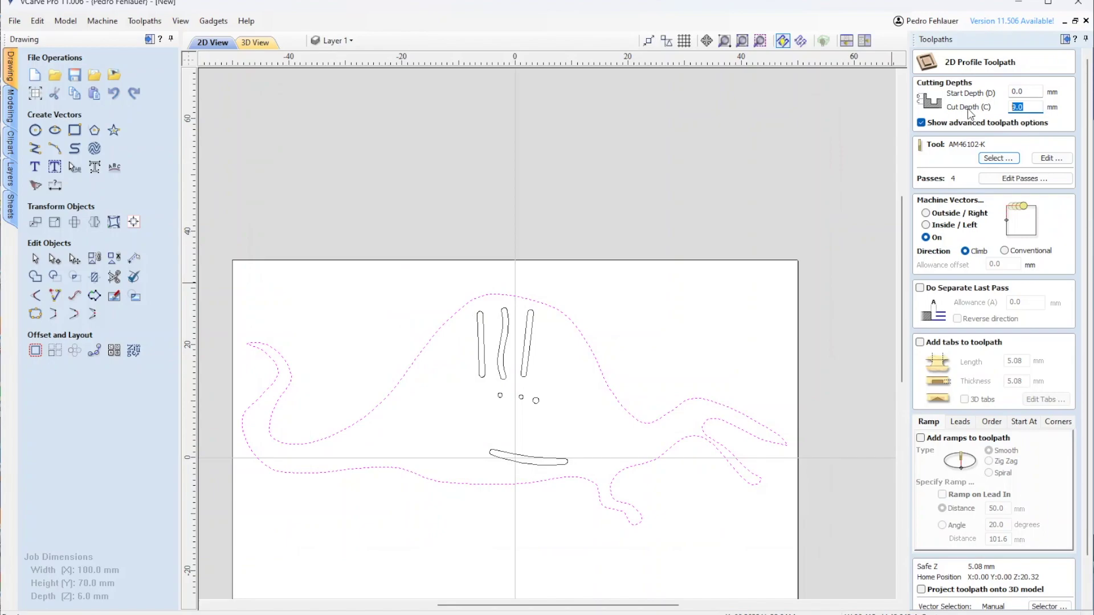
type("6")
left_click(925, 213)
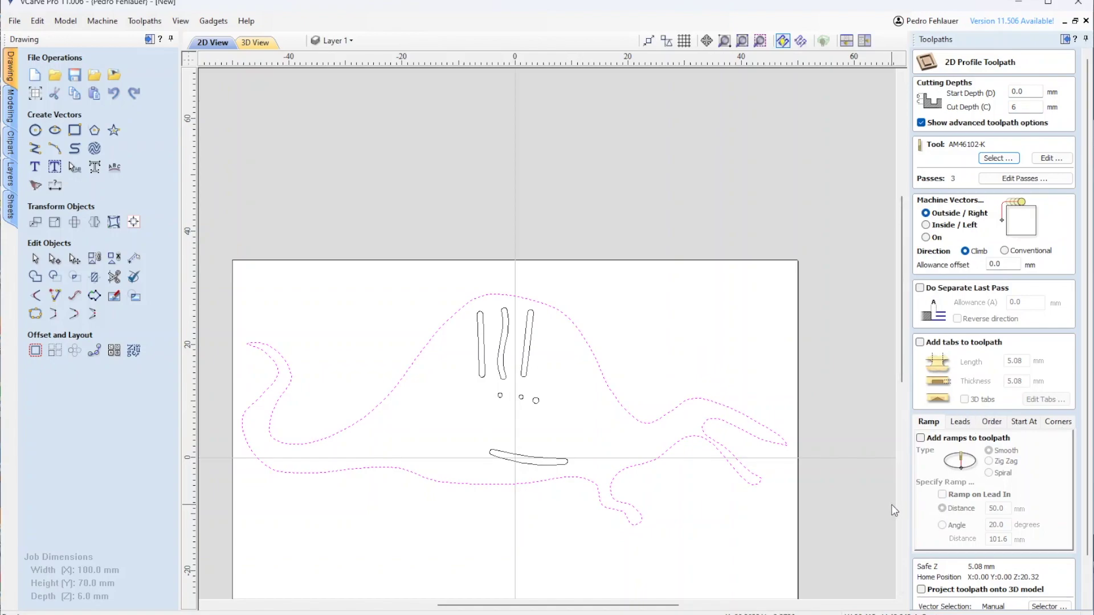
scroll(890, 506, "down", 1)
scroll(897, 511, "up", 1)
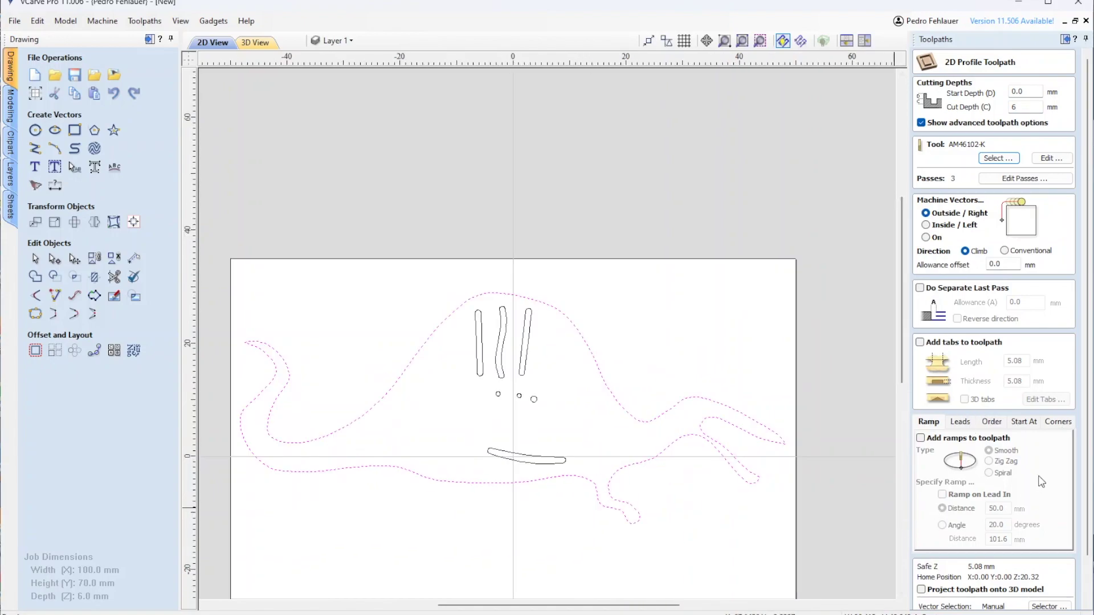
scroll(1084, 460, "down", 2)
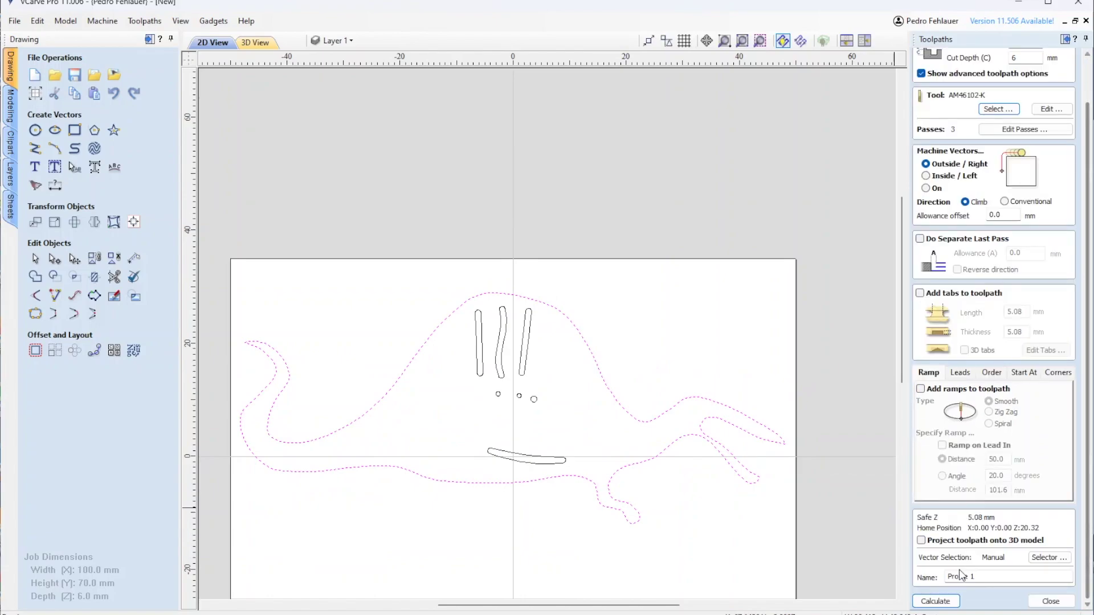
left_click(940, 601)
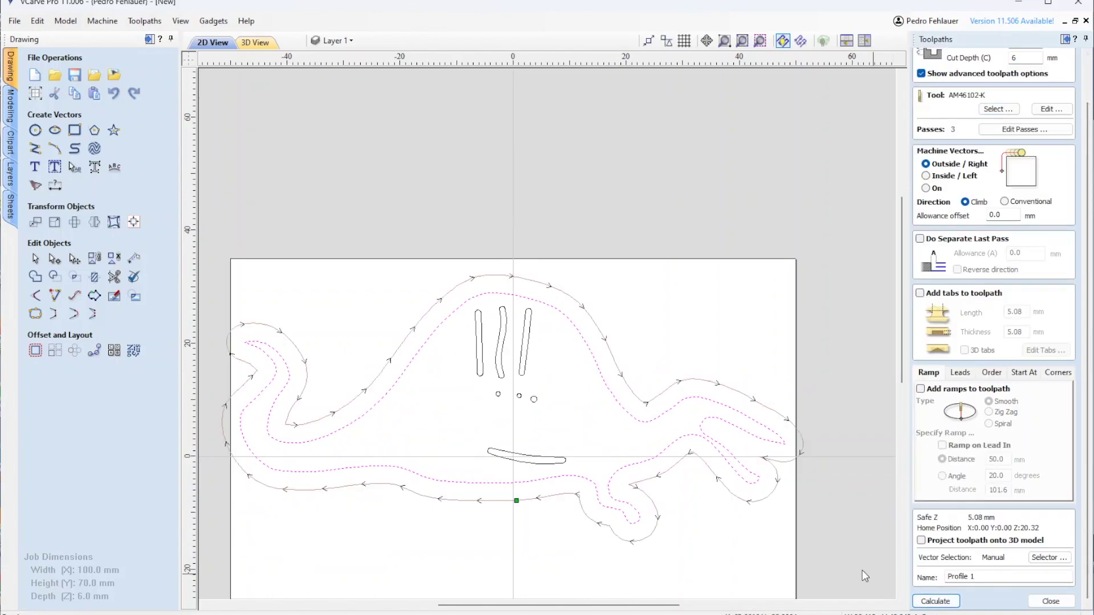
left_click(1043, 601)
Preview all toolpaths including the new profile cut, close the preview settings, and inspect the cut-out dinosaur from an angle in 3D.
left_click(930, 251)
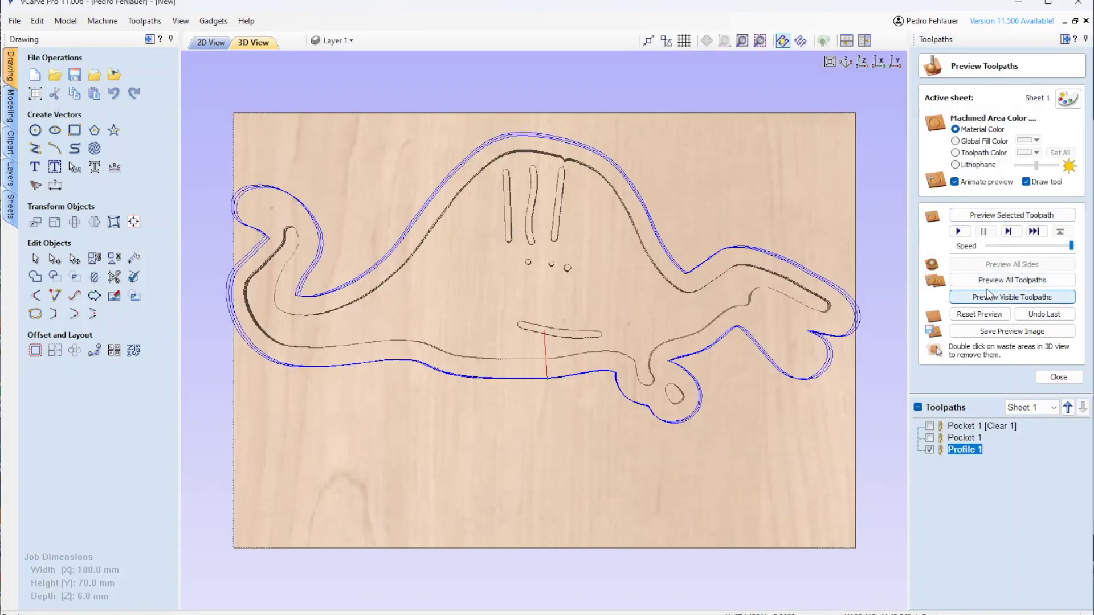
left_click(991, 282)
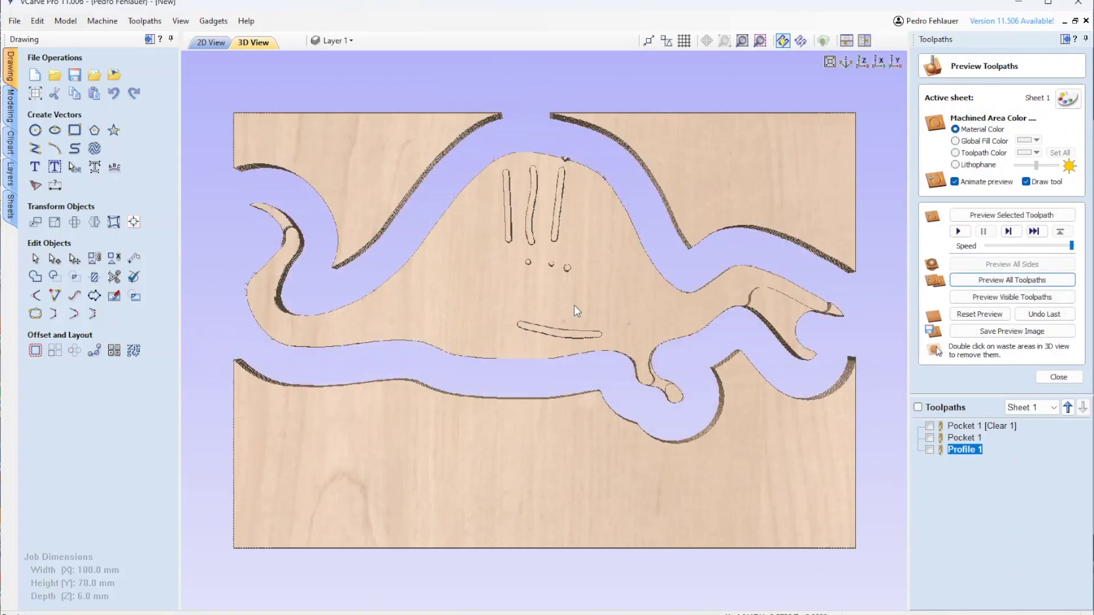
left_click_drag(572, 276, 477, 173)
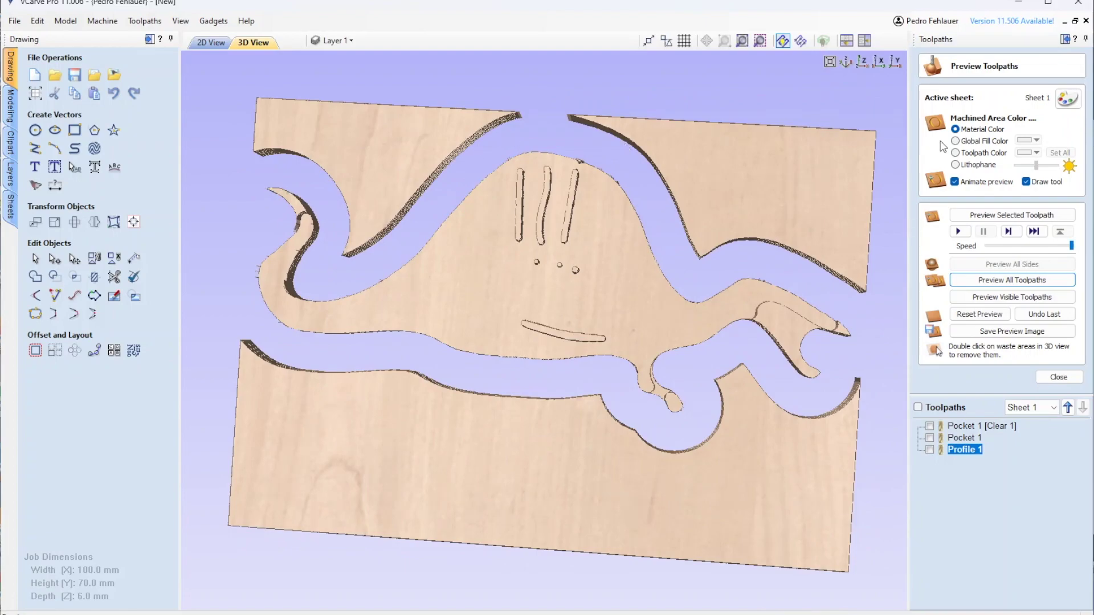
left_click(1058, 377)
left_click_drag(540, 229, 576, 286)
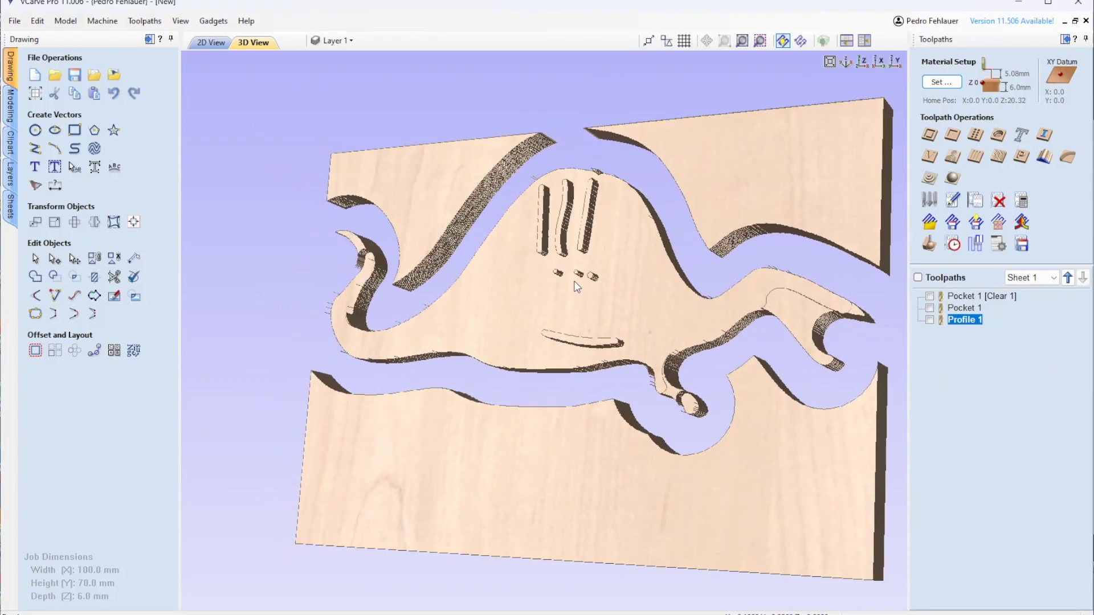